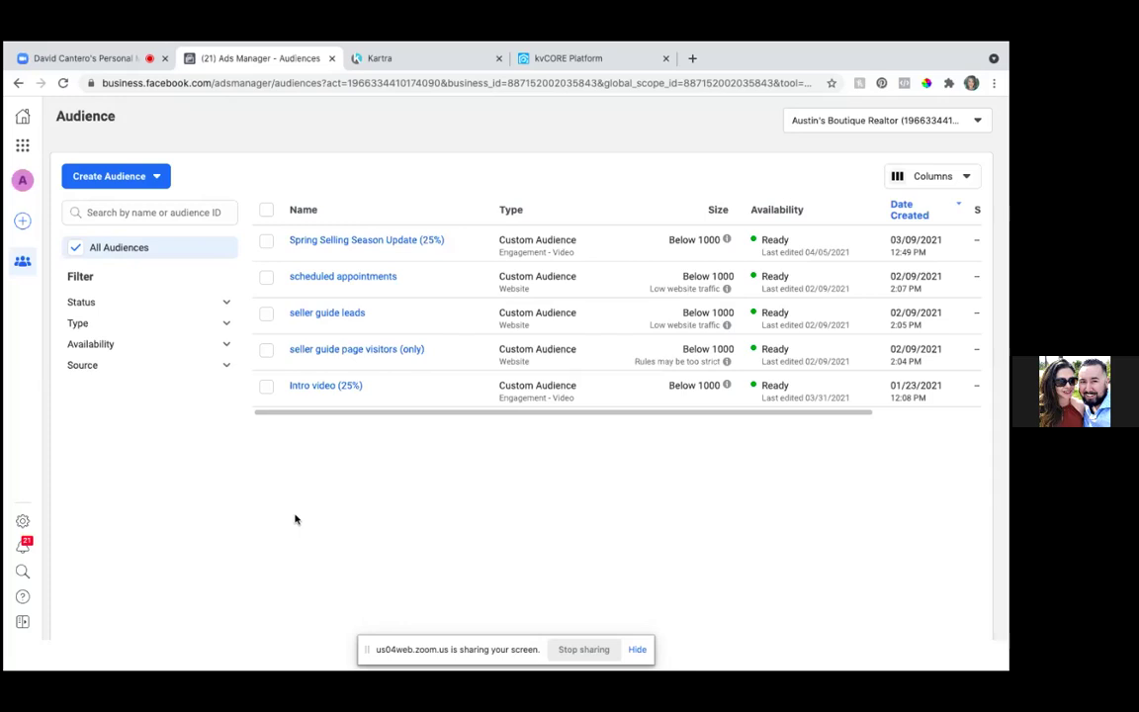
# - Open the Create Audience dropdown on the Audiences page to see audience types
pyautogui.click(132, 184)
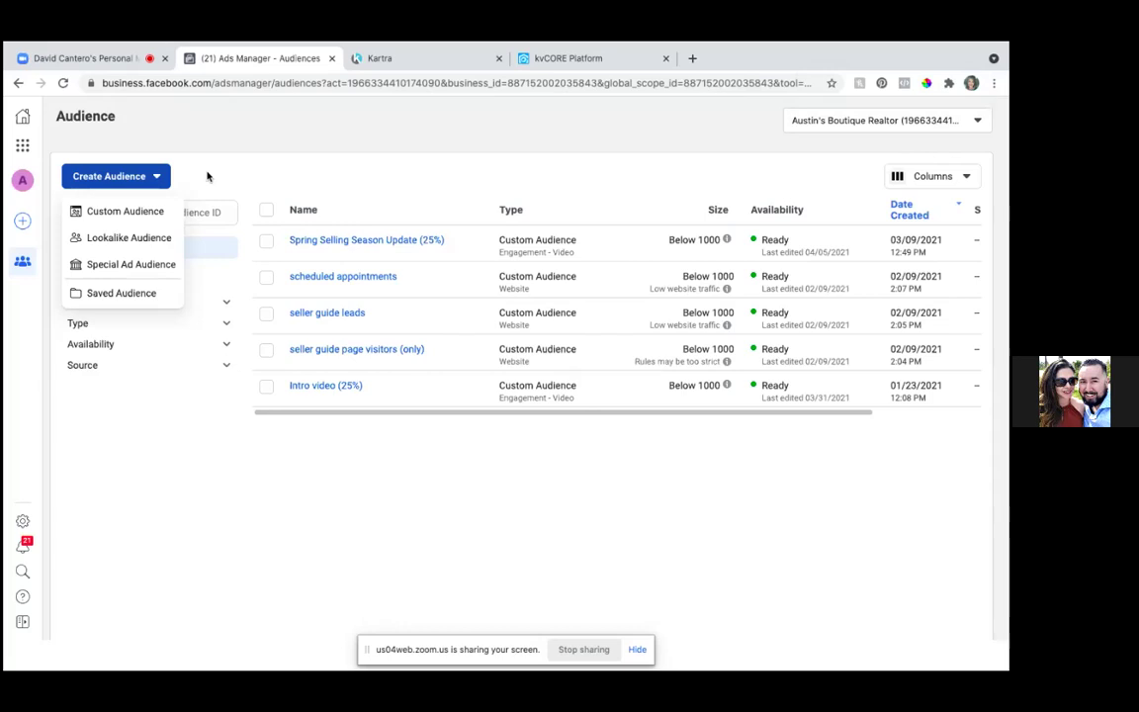
# - Choose Custom Audience to bring up the custom audience source options
pyautogui.click(113, 213)
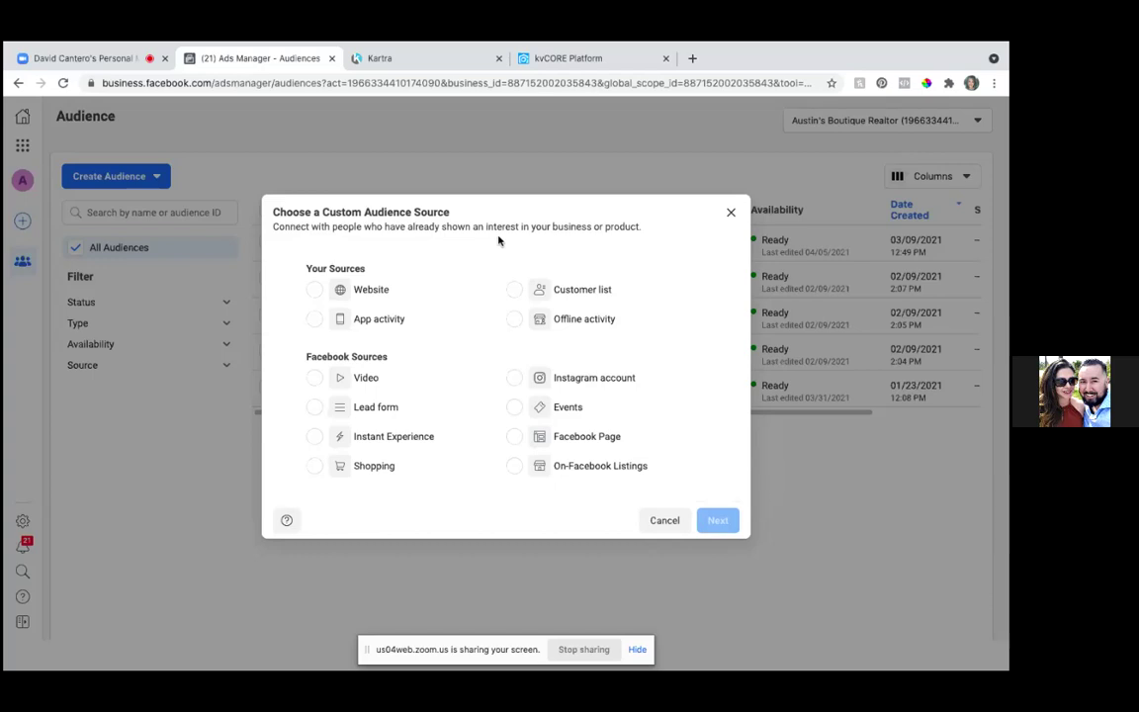
# - Close the Choose a Custom Audience Source dialog without picking a source
pyautogui.click(726, 213)
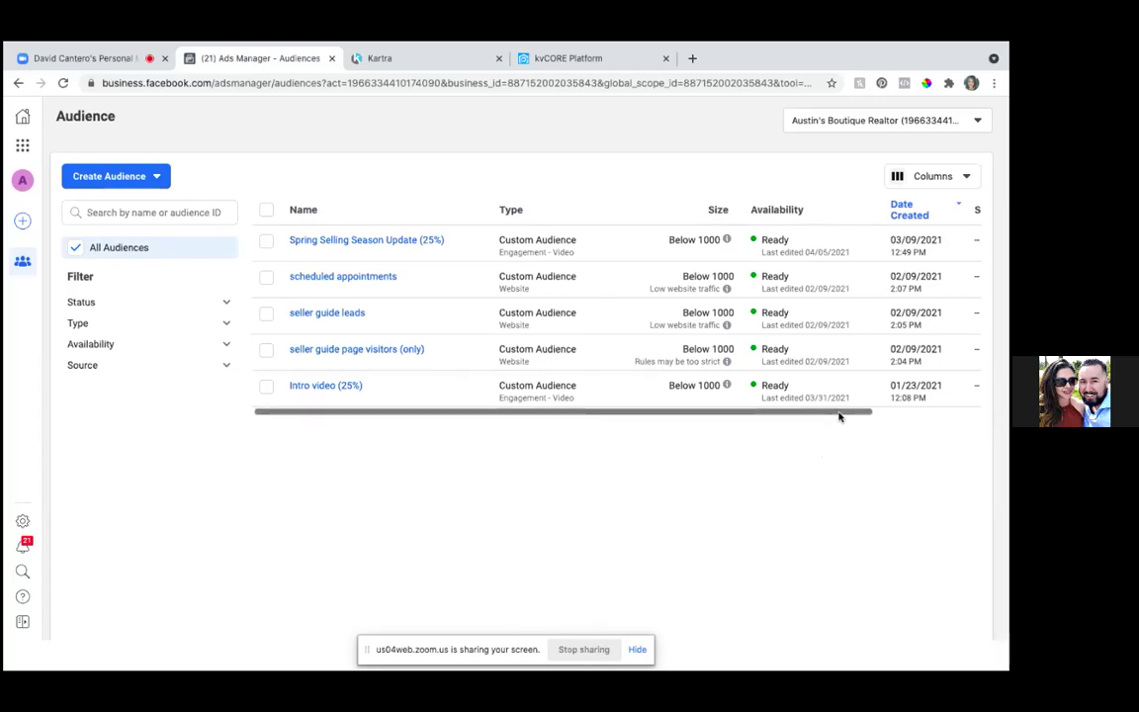
pyautogui.moveTo(838, 417); pyautogui.dragTo(1001, 432)
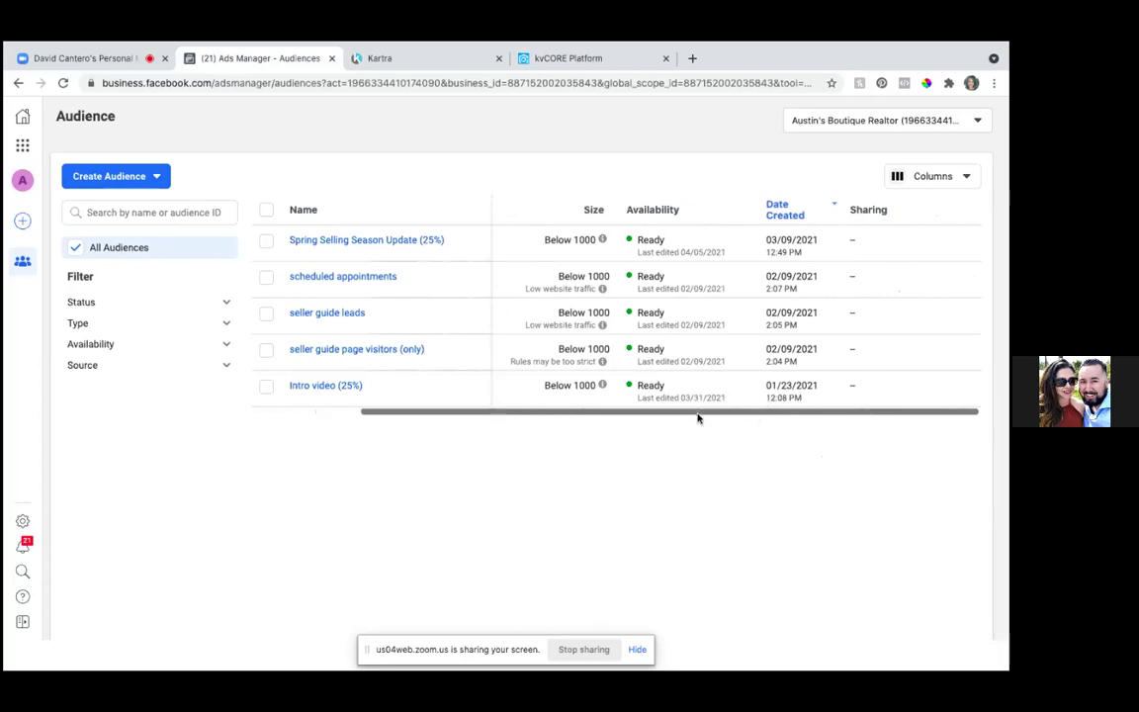
pyautogui.moveTo(697, 416); pyautogui.dragTo(562, 422)
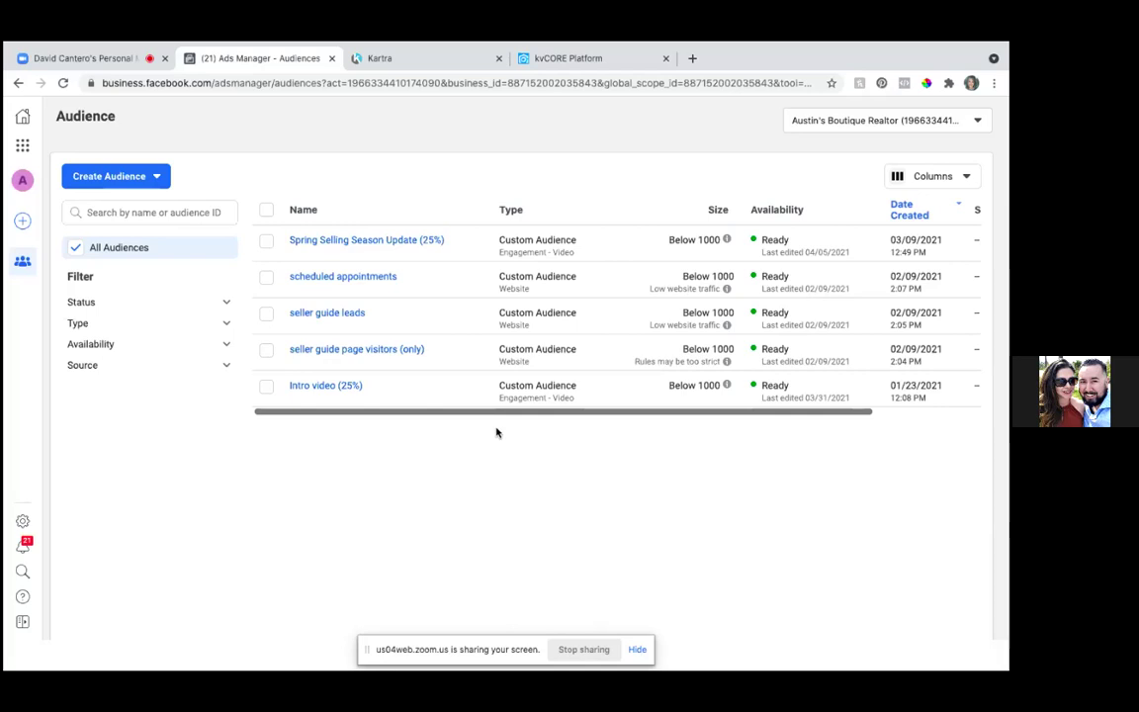
pyautogui.press('XF86AudioLowerVolume')
# - Switch to the kvCORE Smart CRM leads list and scroll through it
pyautogui.click(560, 59)
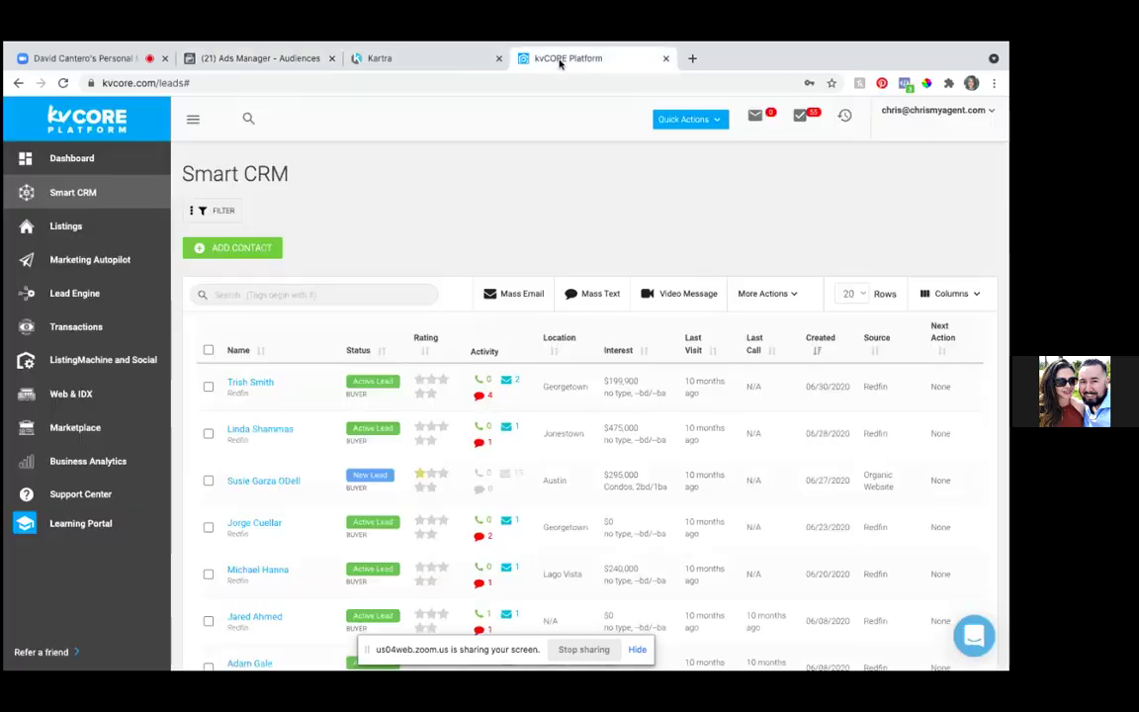
pyautogui.scroll(-3, 533, 610)
pyautogui.scroll(-5, 532, 613)
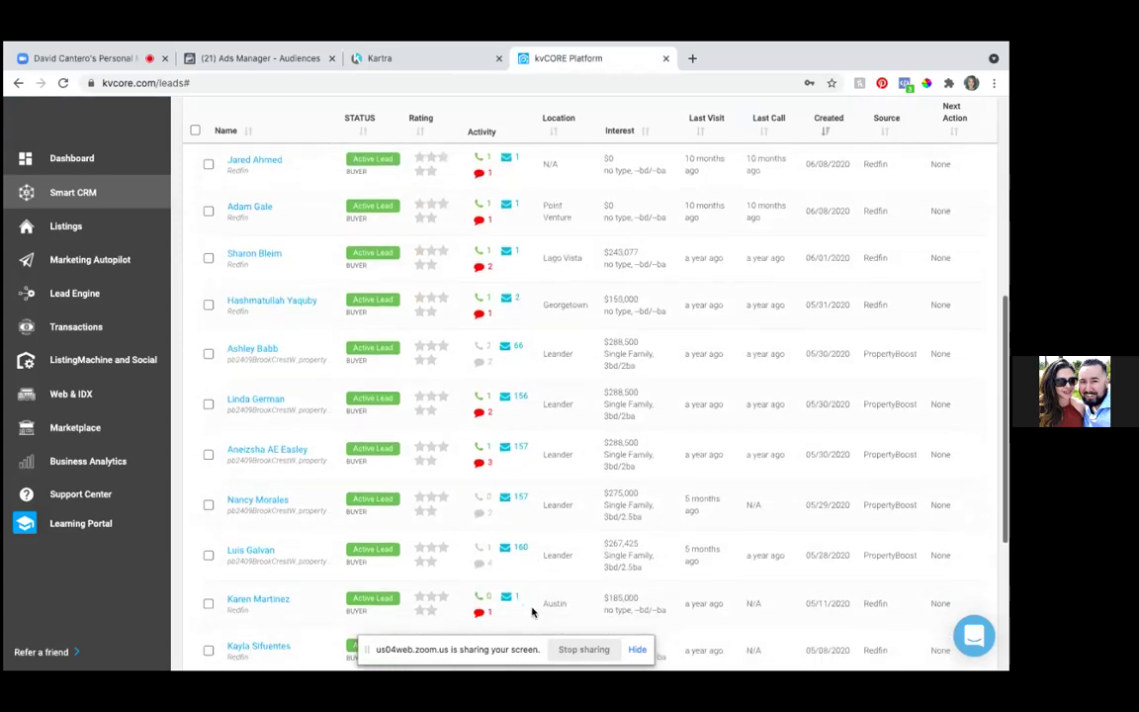
pyautogui.scroll(6, 532, 613)
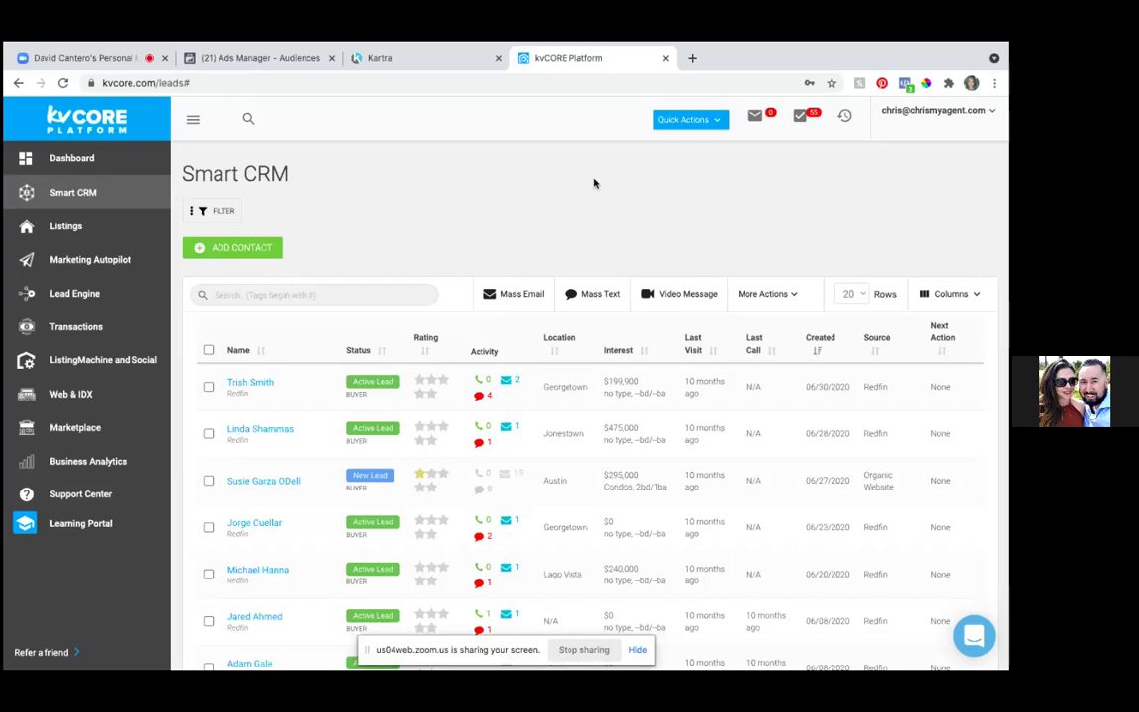
# - Collapse the sidebar to icons and browse the widened leads table
pyautogui.click(194, 119)
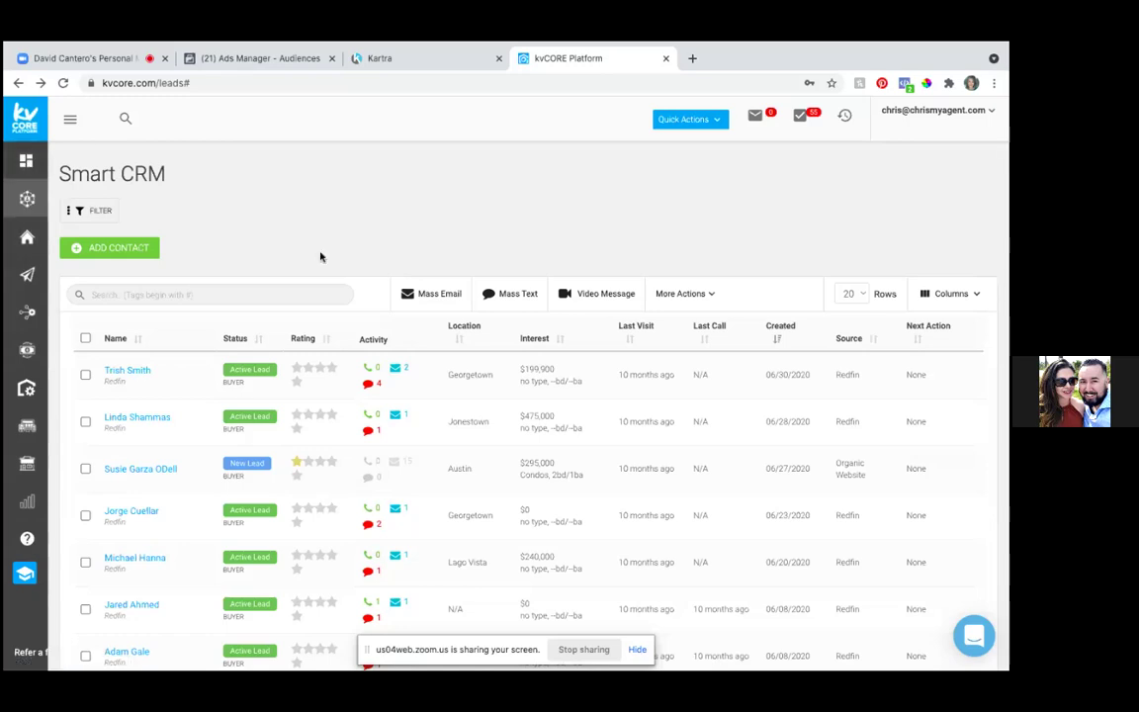
pyautogui.scroll(-5, 412, 594)
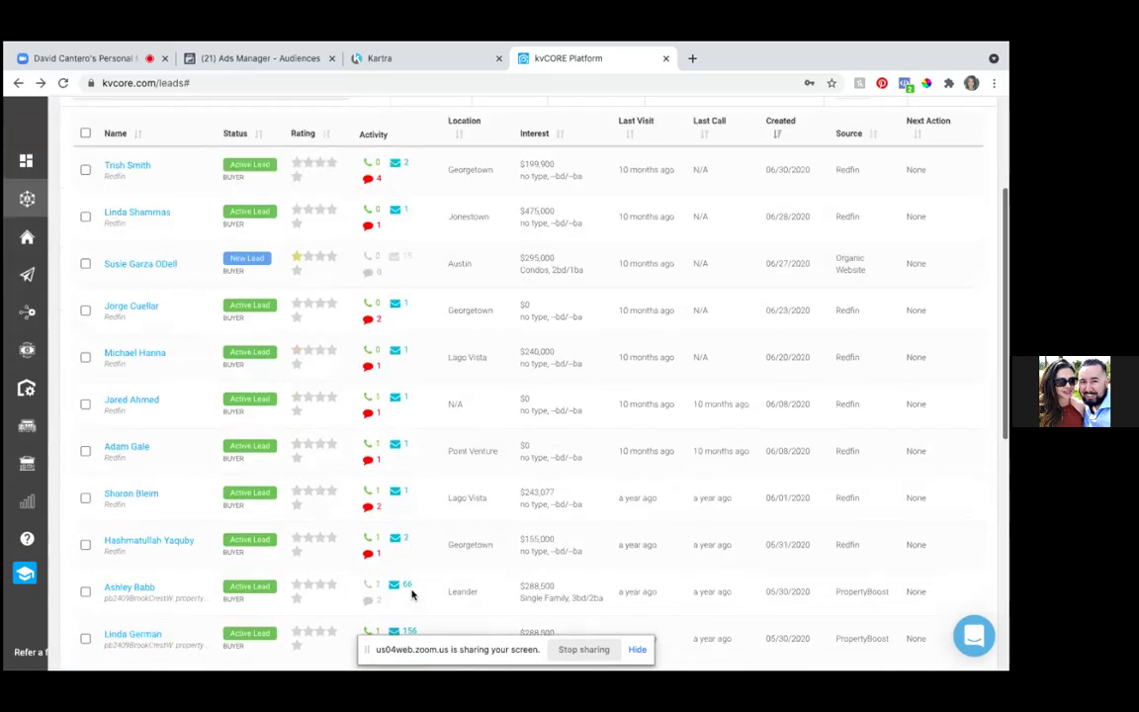
pyautogui.scroll(-3, 412, 594)
pyautogui.scroll(-1, 413, 594)
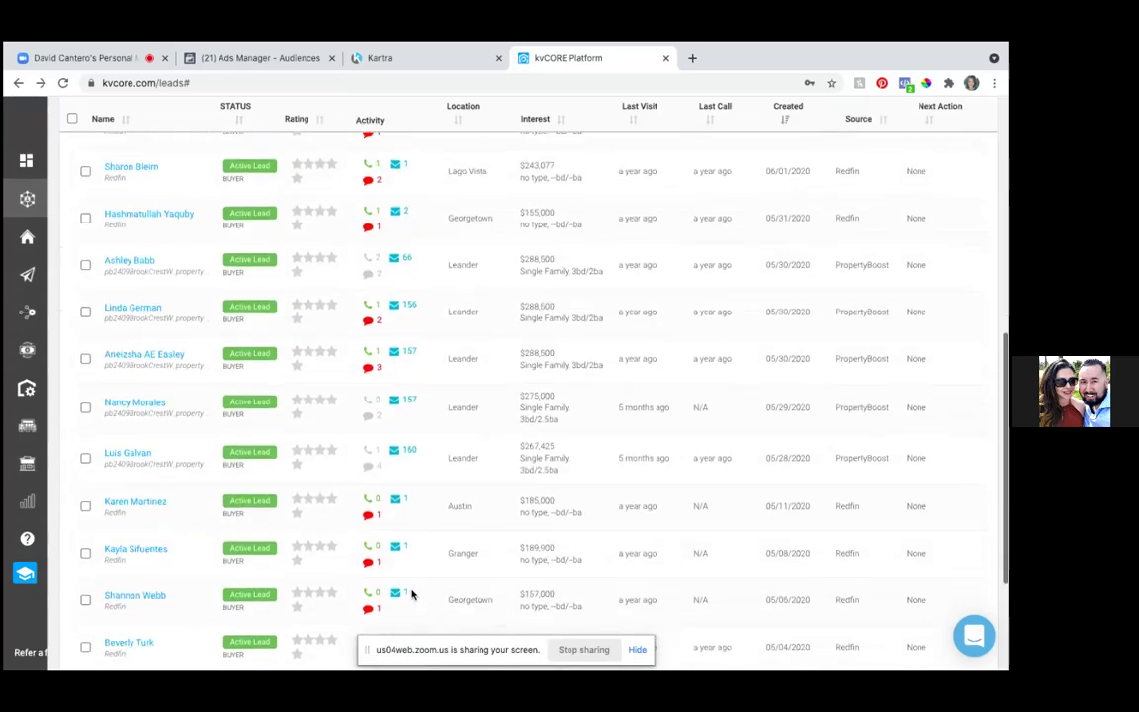
pyautogui.scroll(-2, 412, 594)
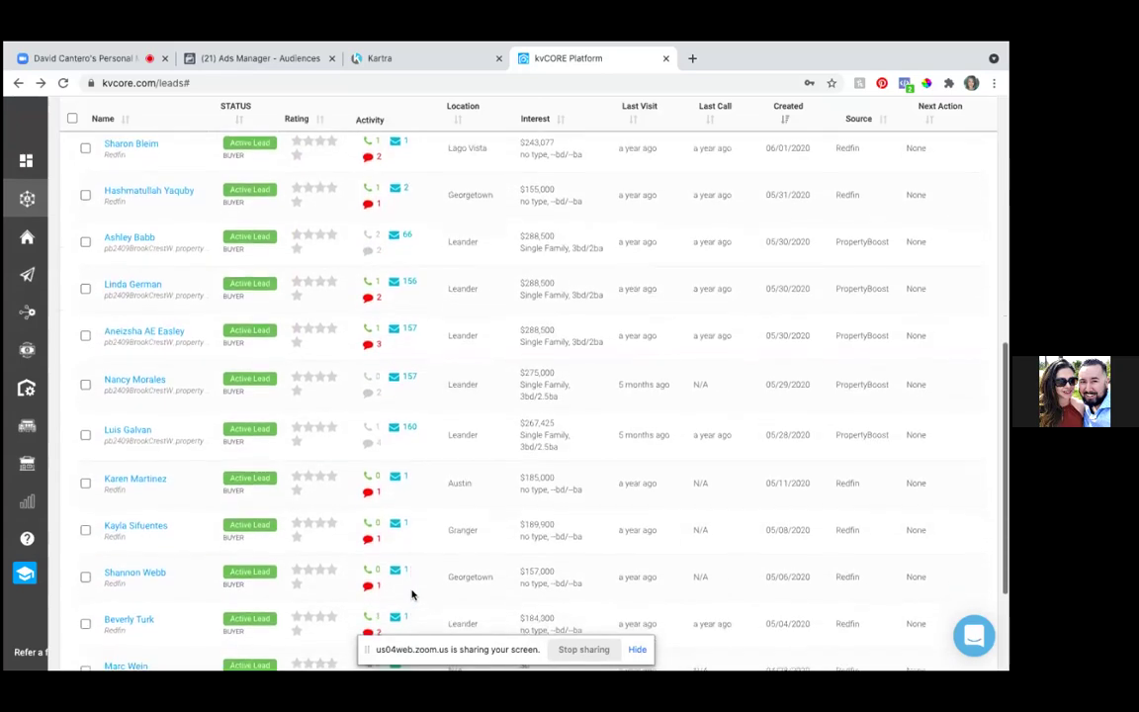
pyautogui.scroll(-1, 413, 594)
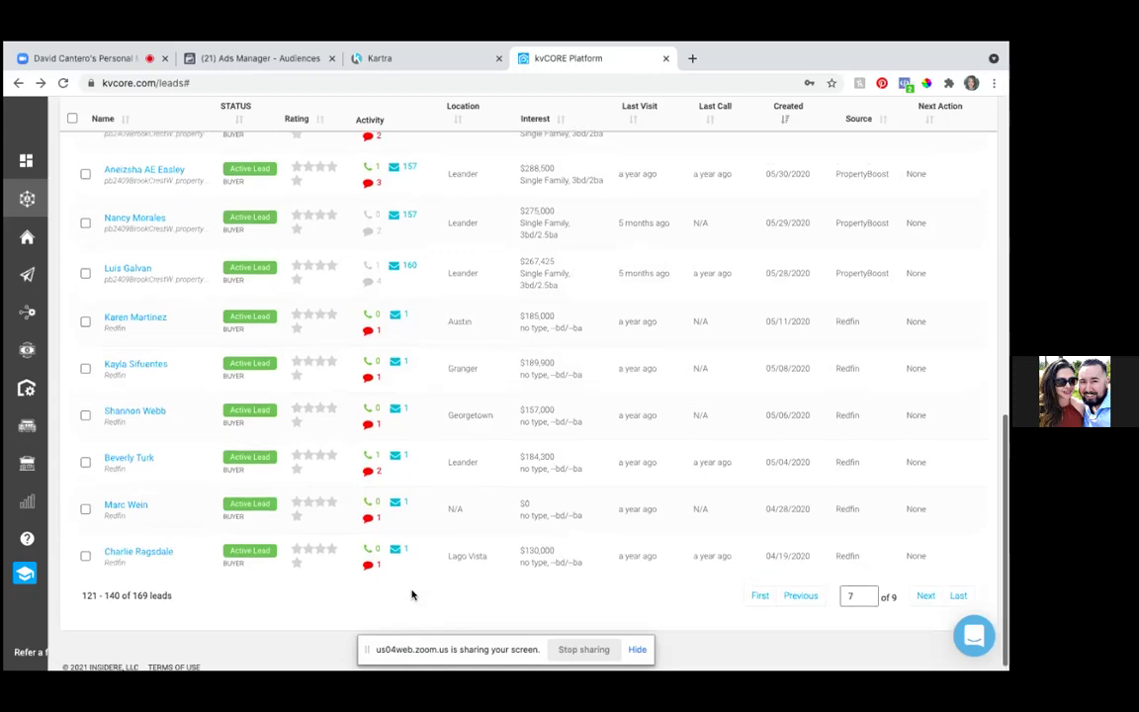
pyautogui.scroll(10, 412, 594)
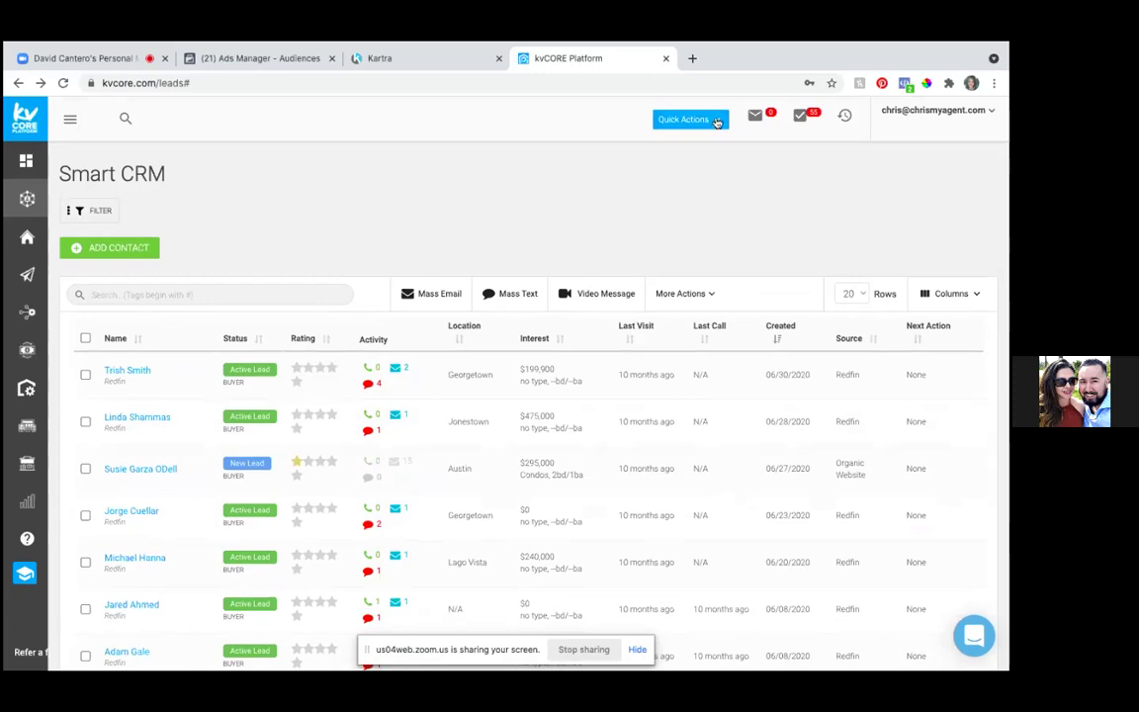
pyautogui.click(715, 120)
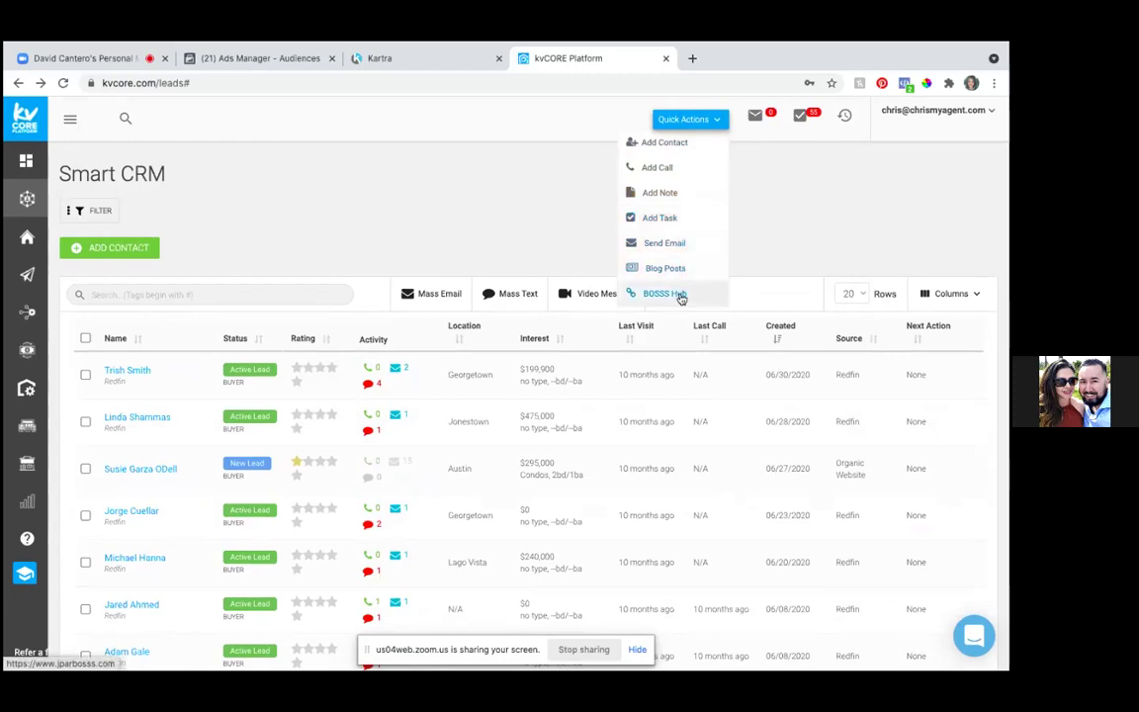
pyautogui.click(817, 217)
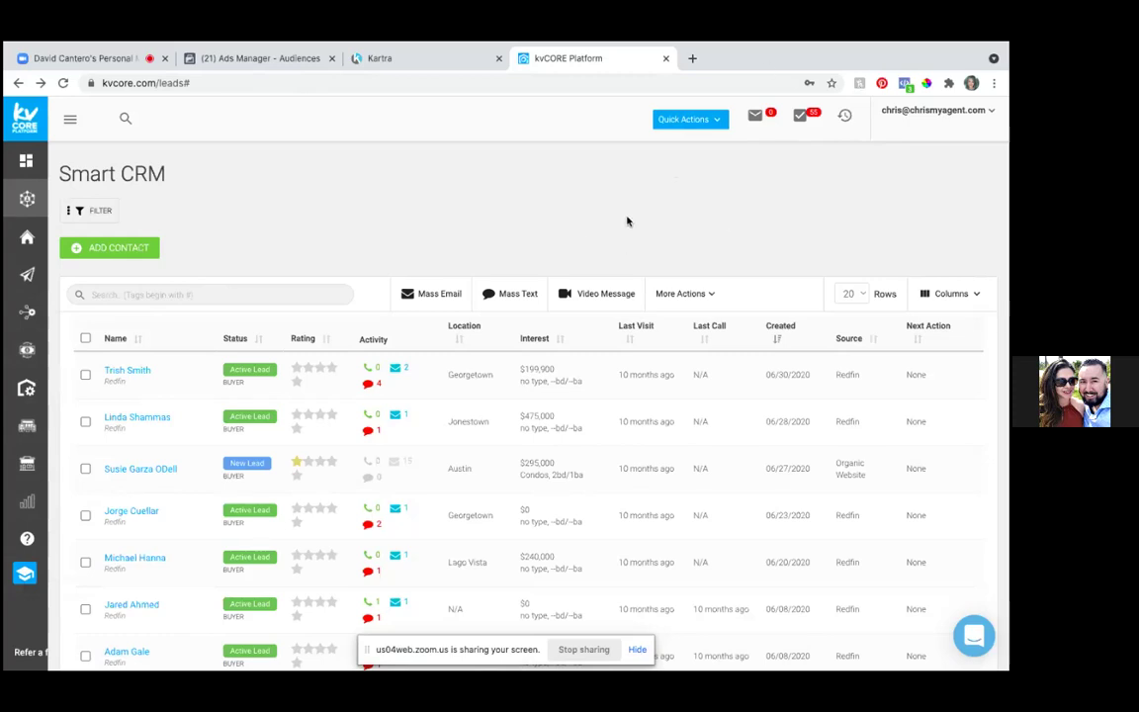
# - Tick the Smart CRM table's header checkbox to select all leads
pyautogui.scroll(-1, 627, 221)
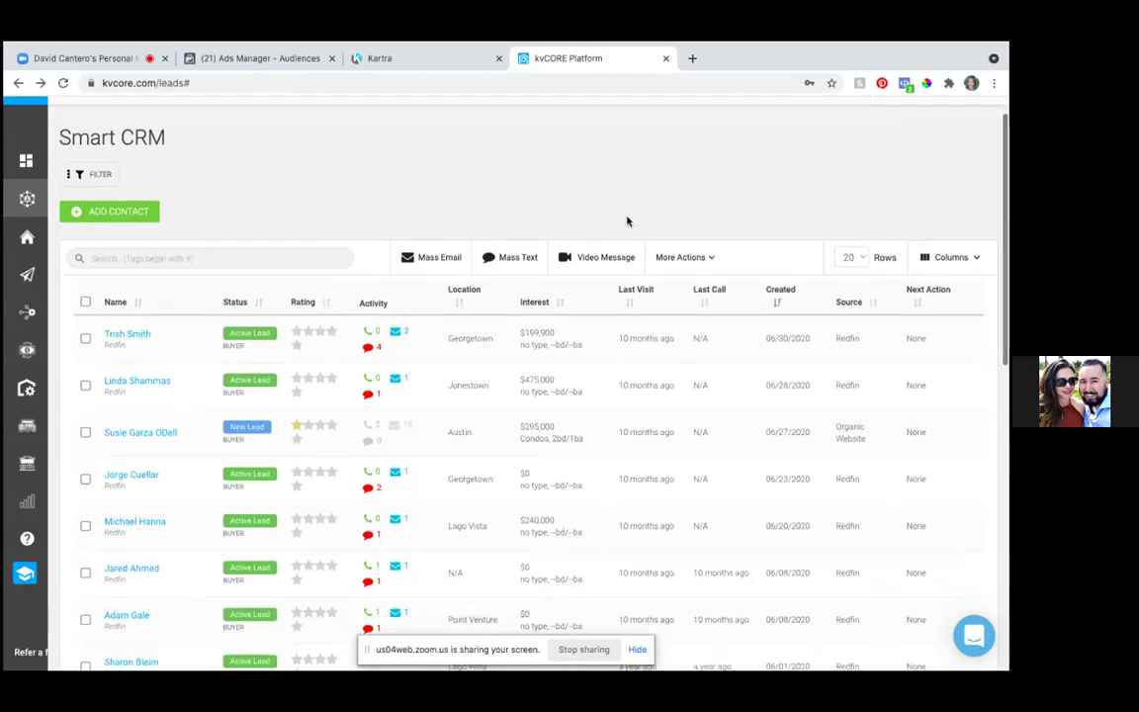
pyautogui.scroll(1, 627, 222)
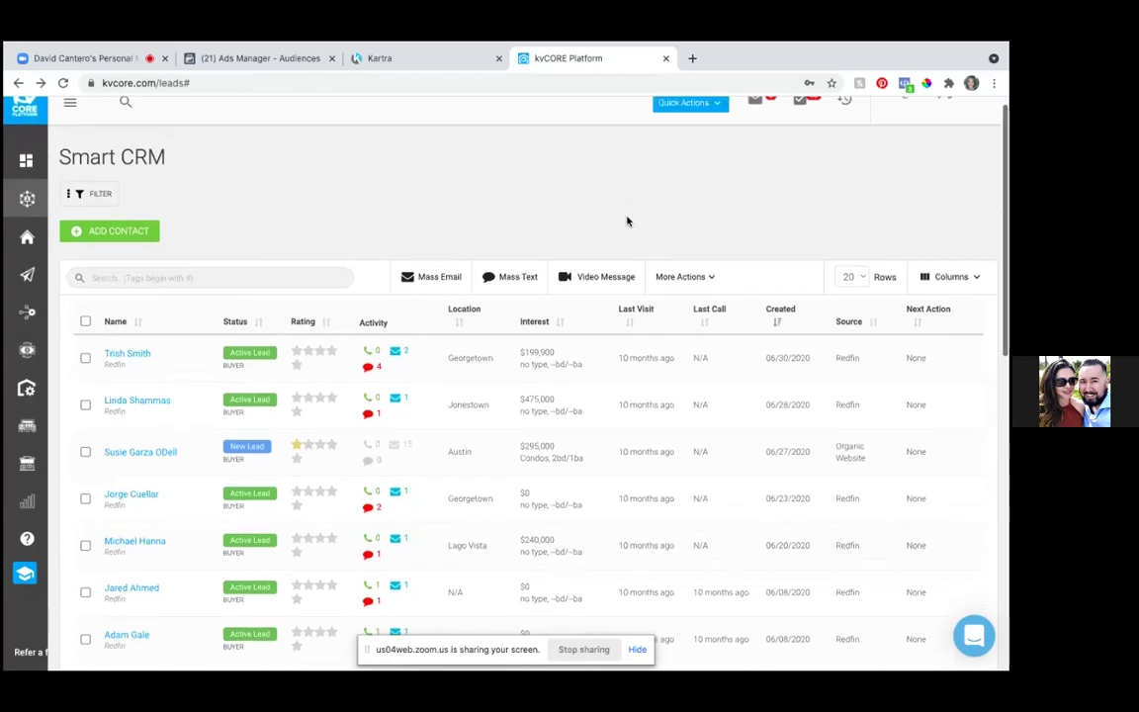
pyautogui.scroll(-3, 627, 221)
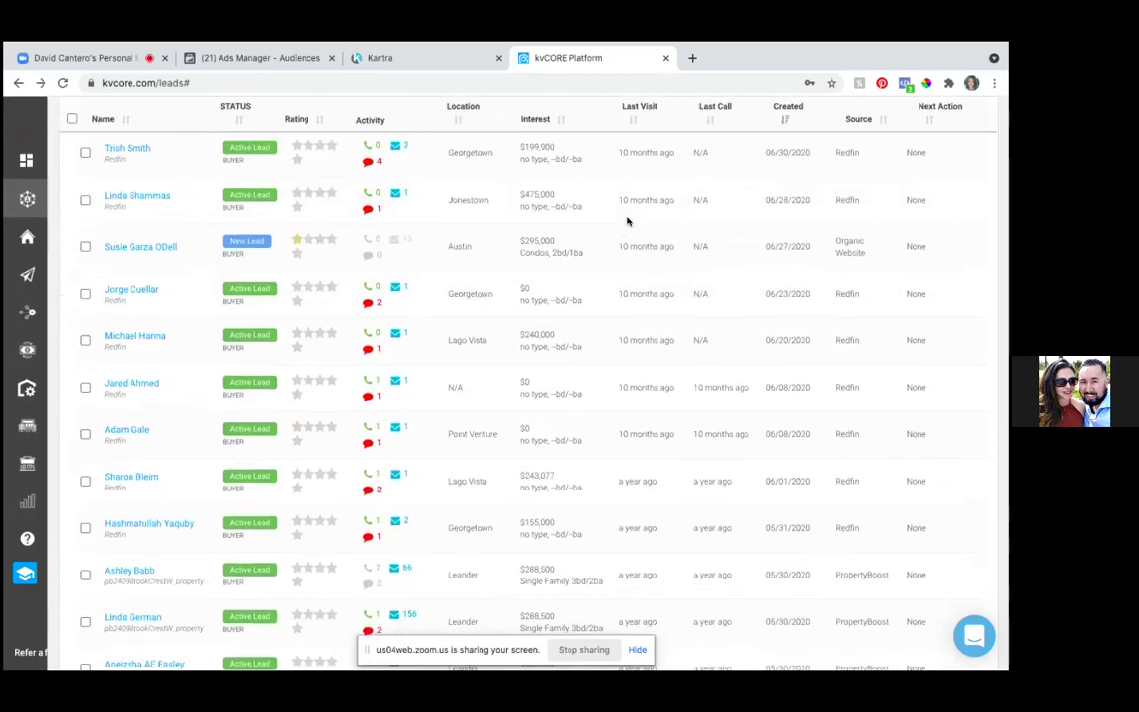
pyautogui.scroll(3, 627, 221)
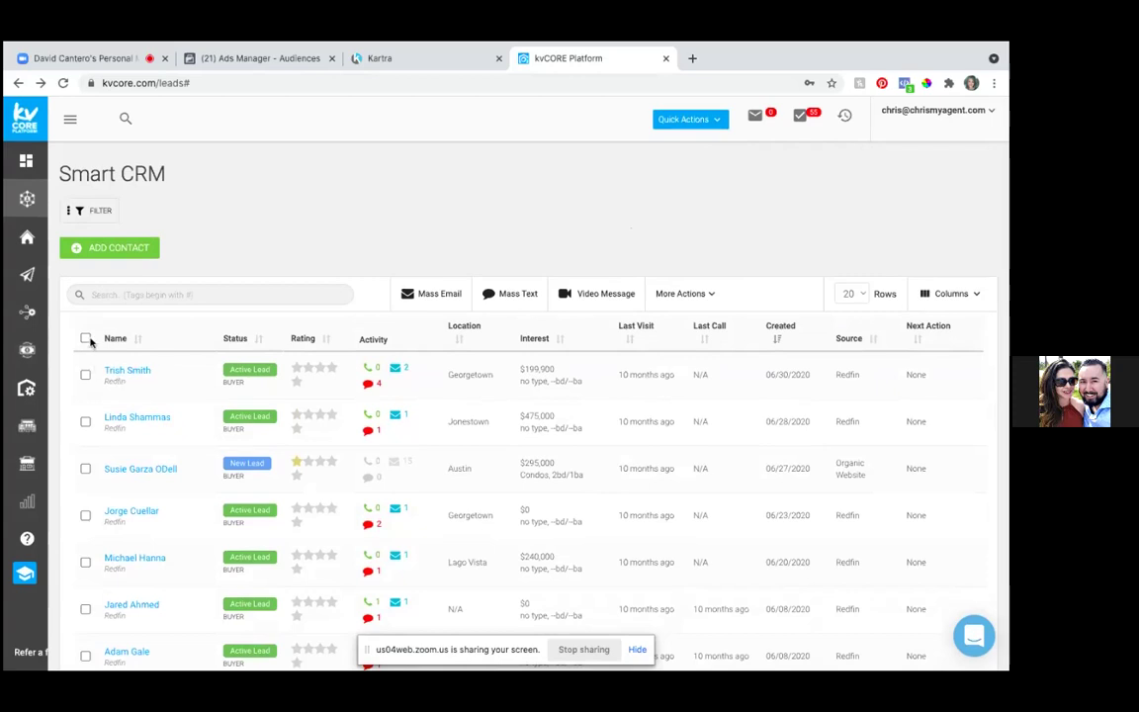
pyautogui.click(86, 339)
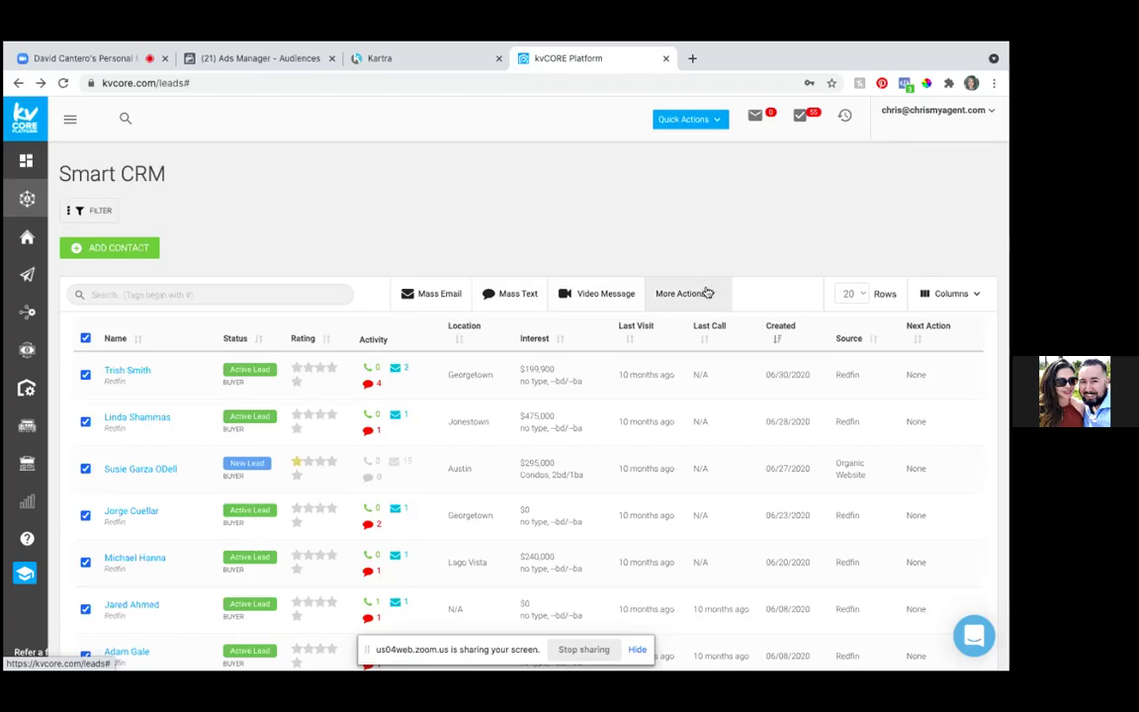
# - Export the 170 selected contacts via More Actions > Export Contacts and close the queued notice
pyautogui.click(707, 292)
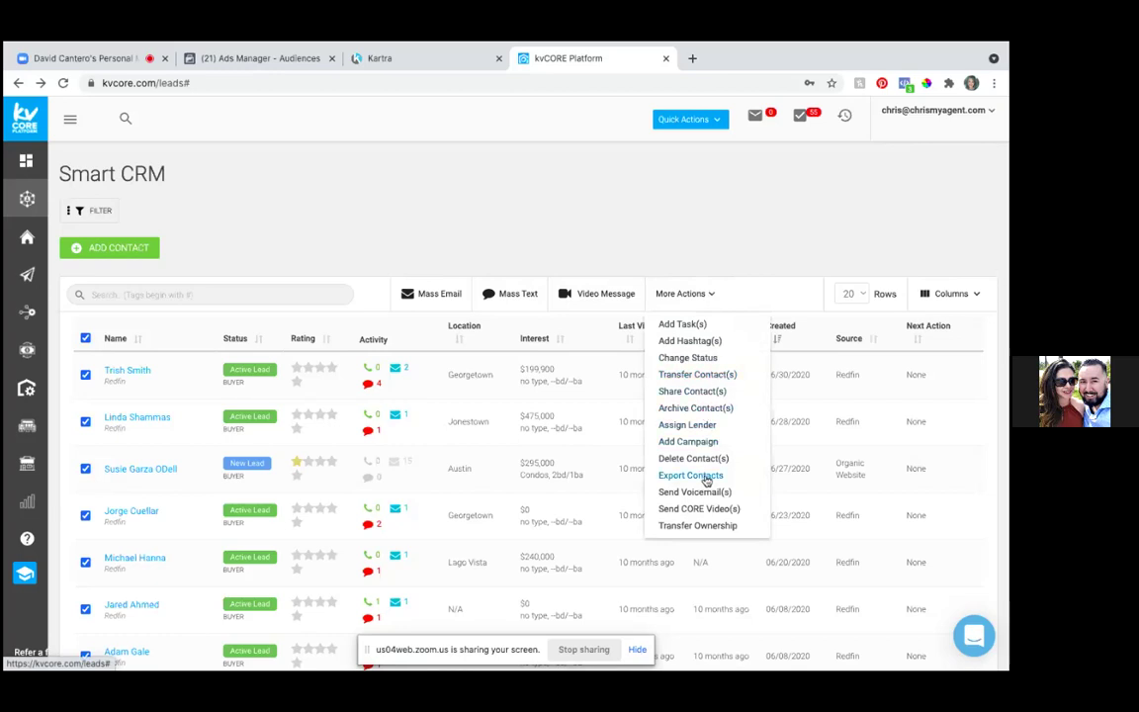
pyautogui.click(706, 478)
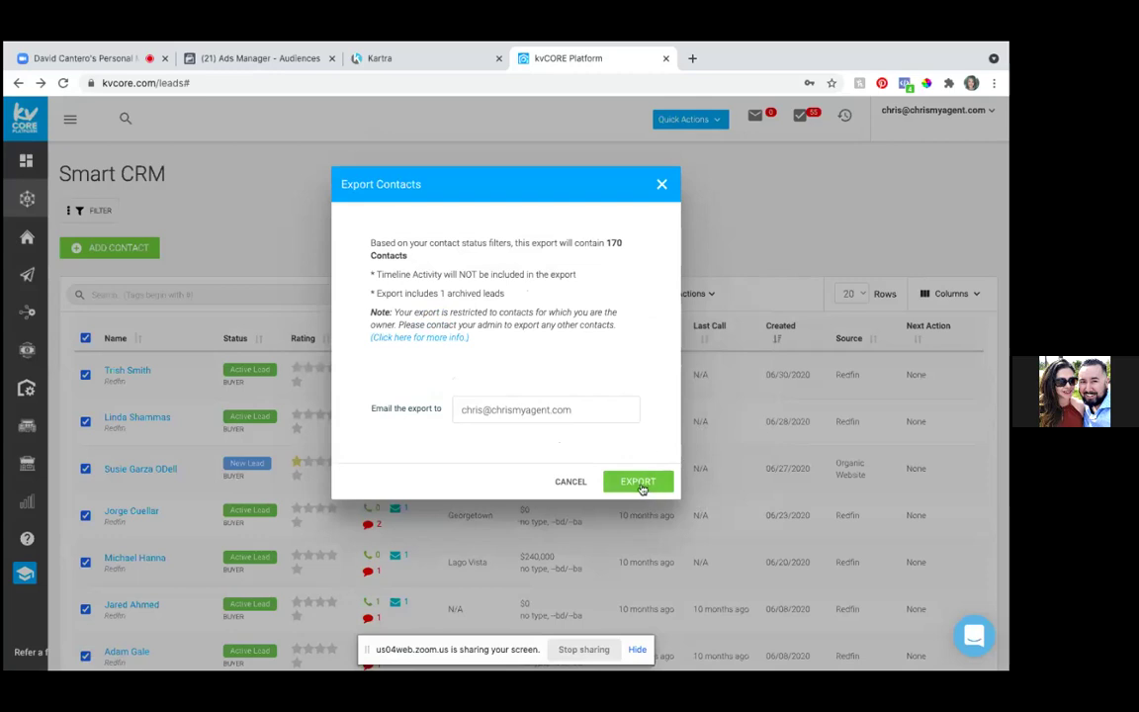
pyautogui.click(641, 486)
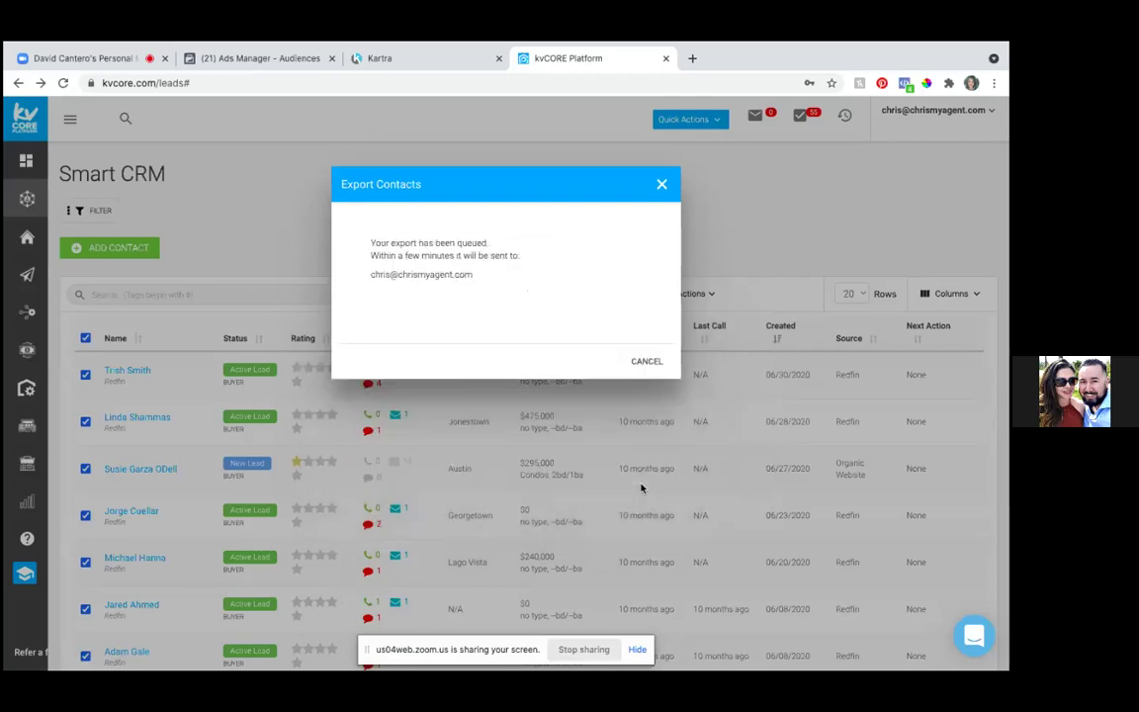
pyautogui.click(661, 186)
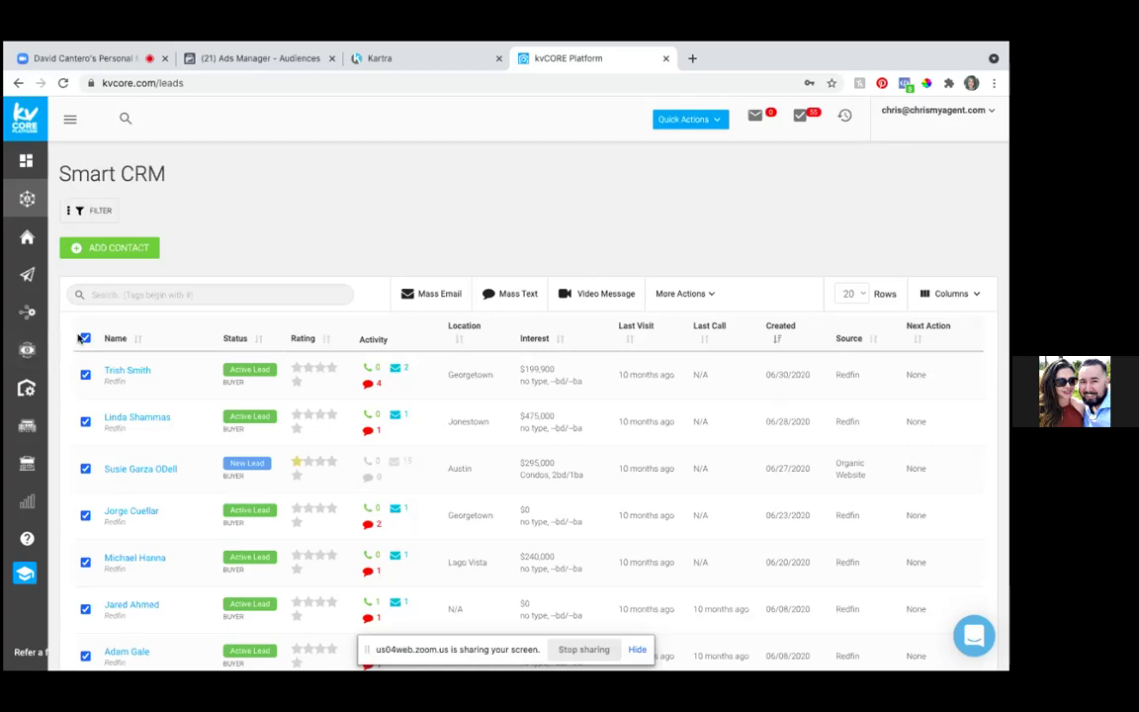
# - Untick the select-all checkbox and scroll to the leads table's pagination row
pyautogui.click(86, 339)
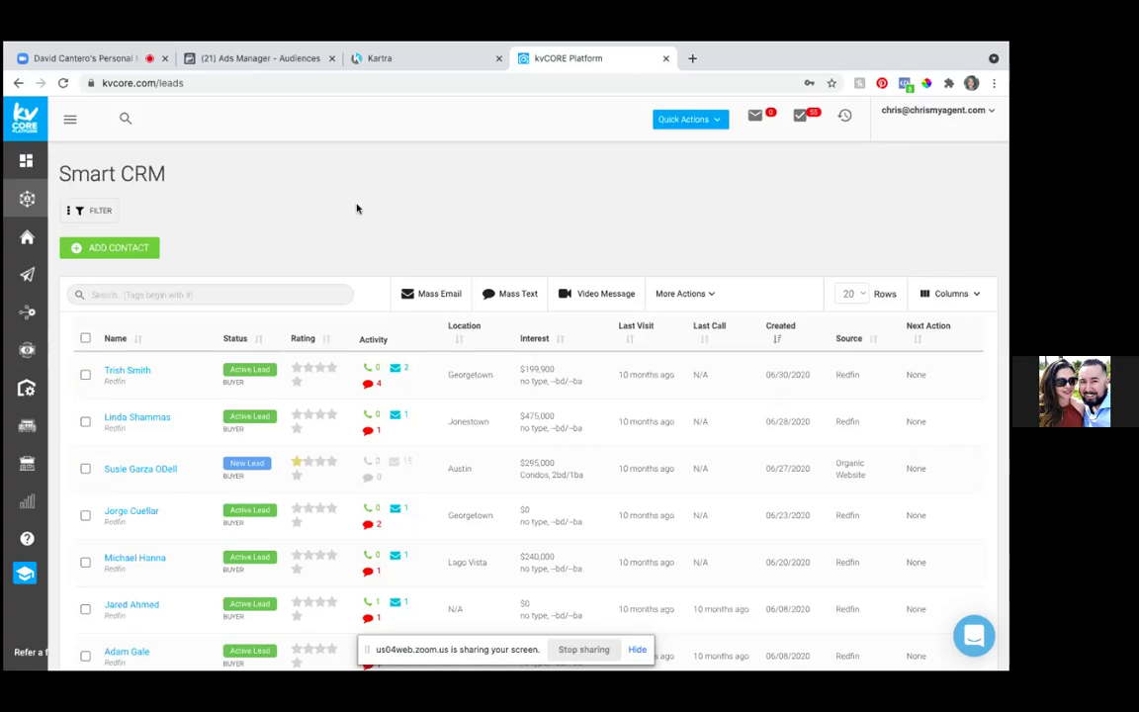
pyautogui.scroll(-15, 160, 519)
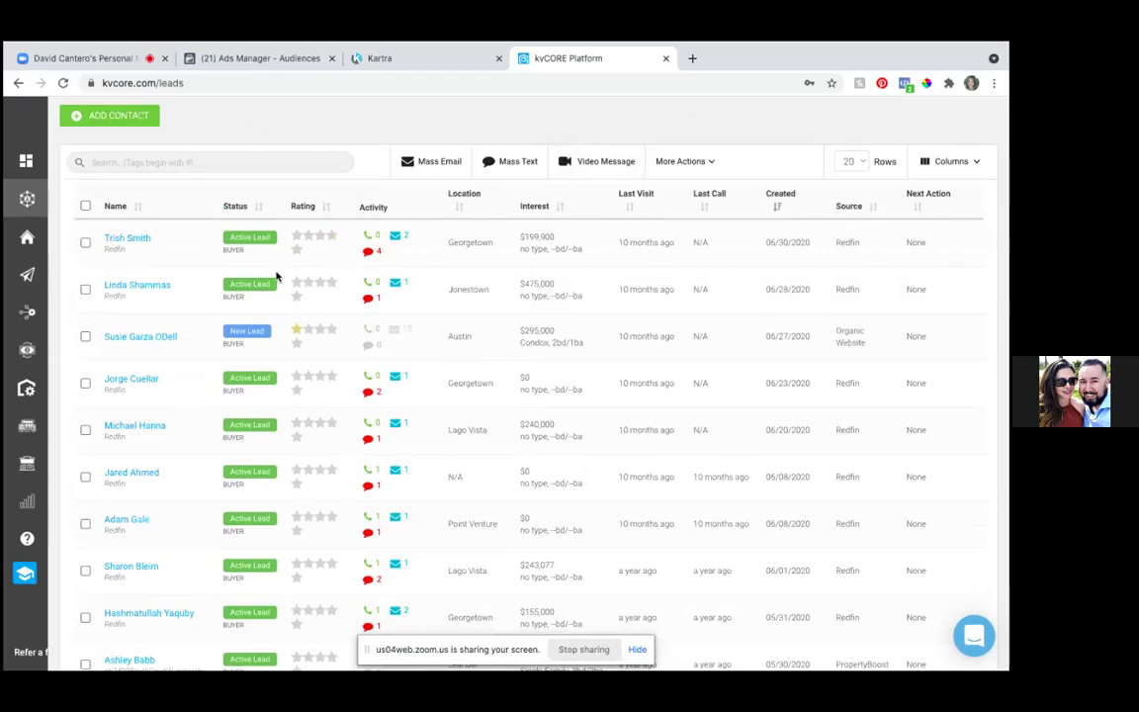
pyautogui.scroll(-1, 289, 239)
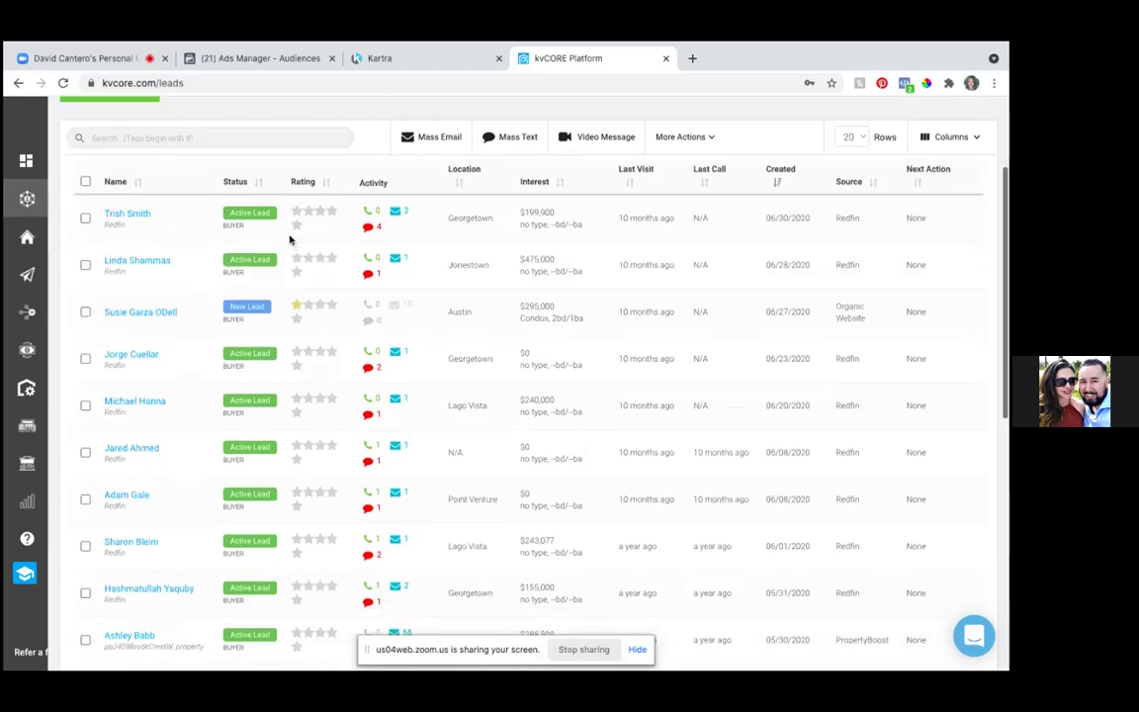
pyautogui.scroll(-10, 289, 239)
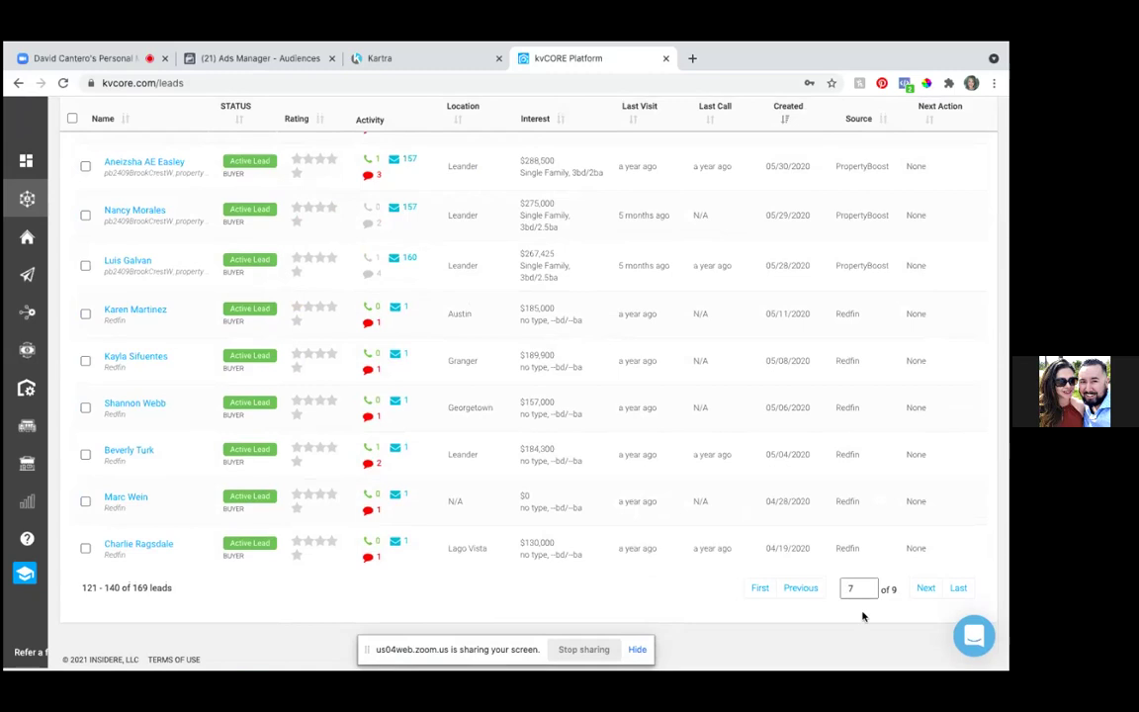
pyautogui.click(925, 589)
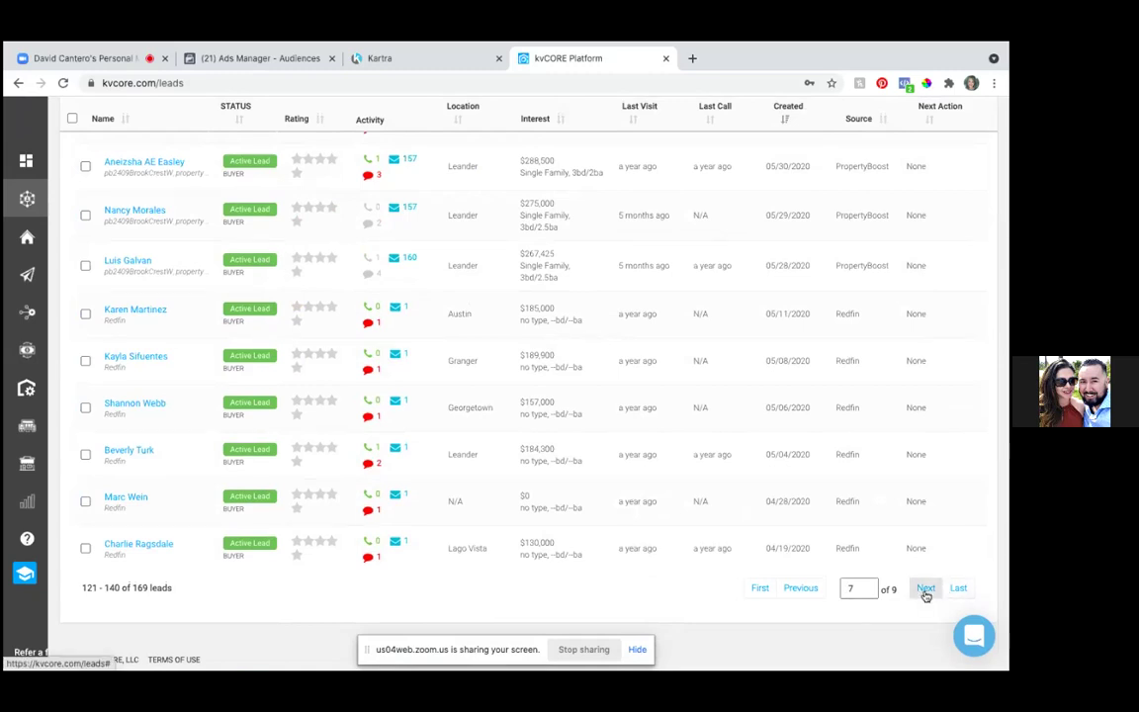
pyautogui.click(926, 590)
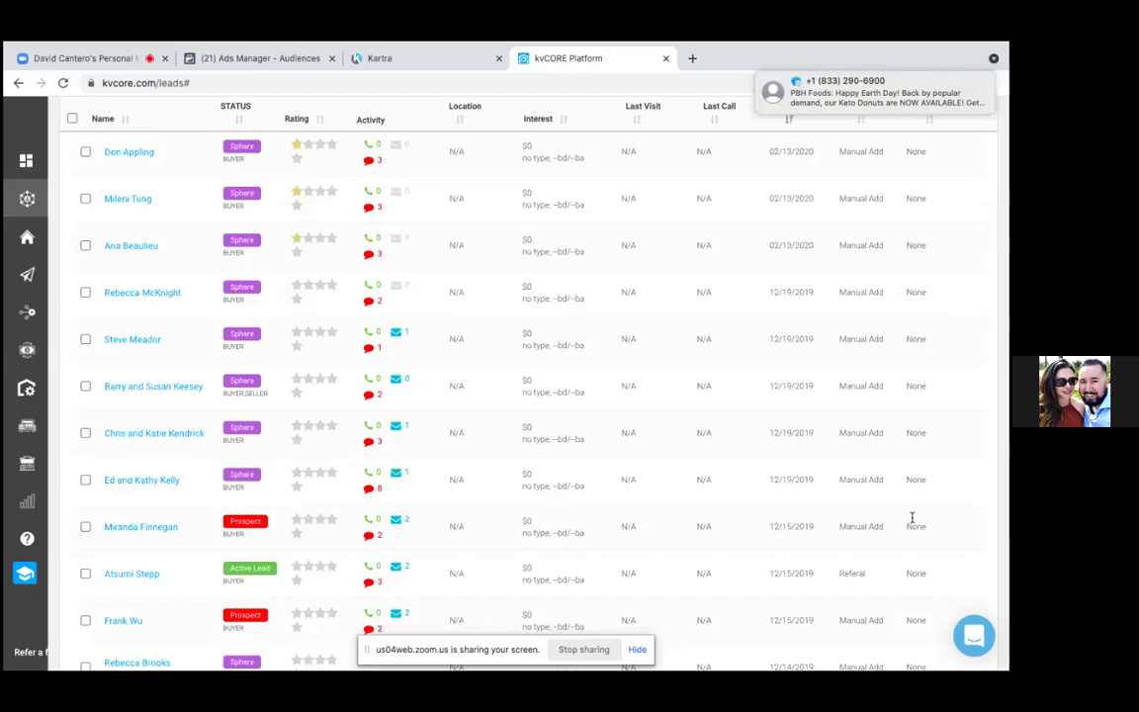
pyautogui.scroll(-1, 787, 288)
pyautogui.scroll(-3, 786, 287)
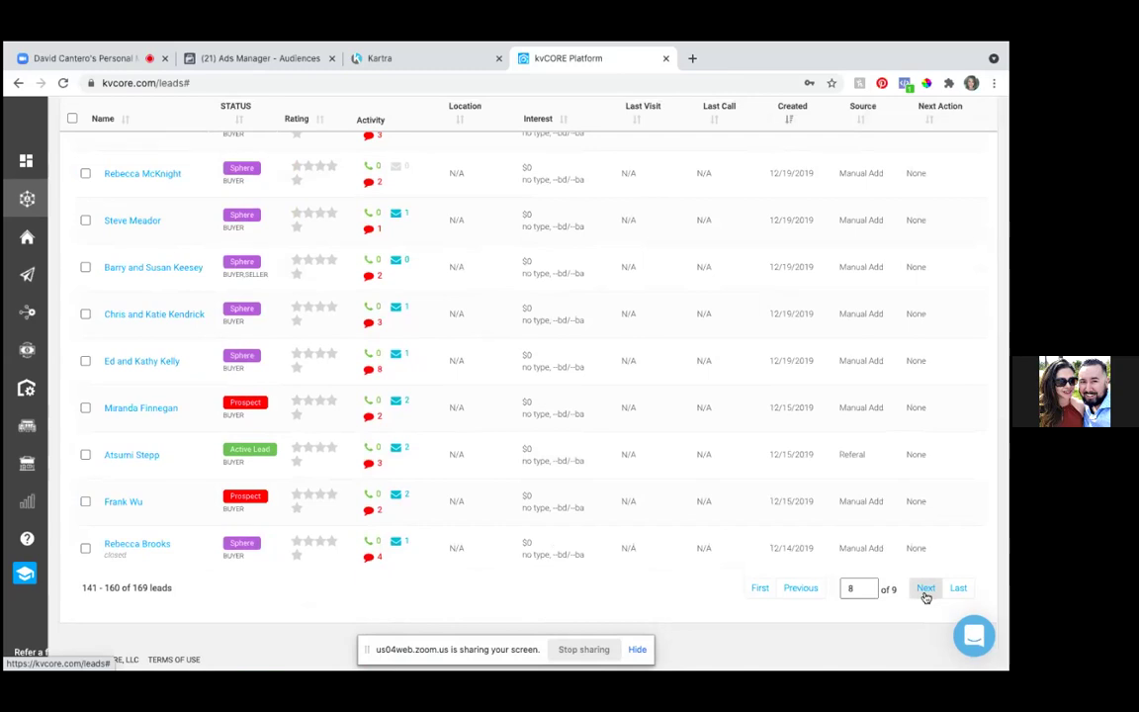
pyautogui.scroll(3, 279, 445)
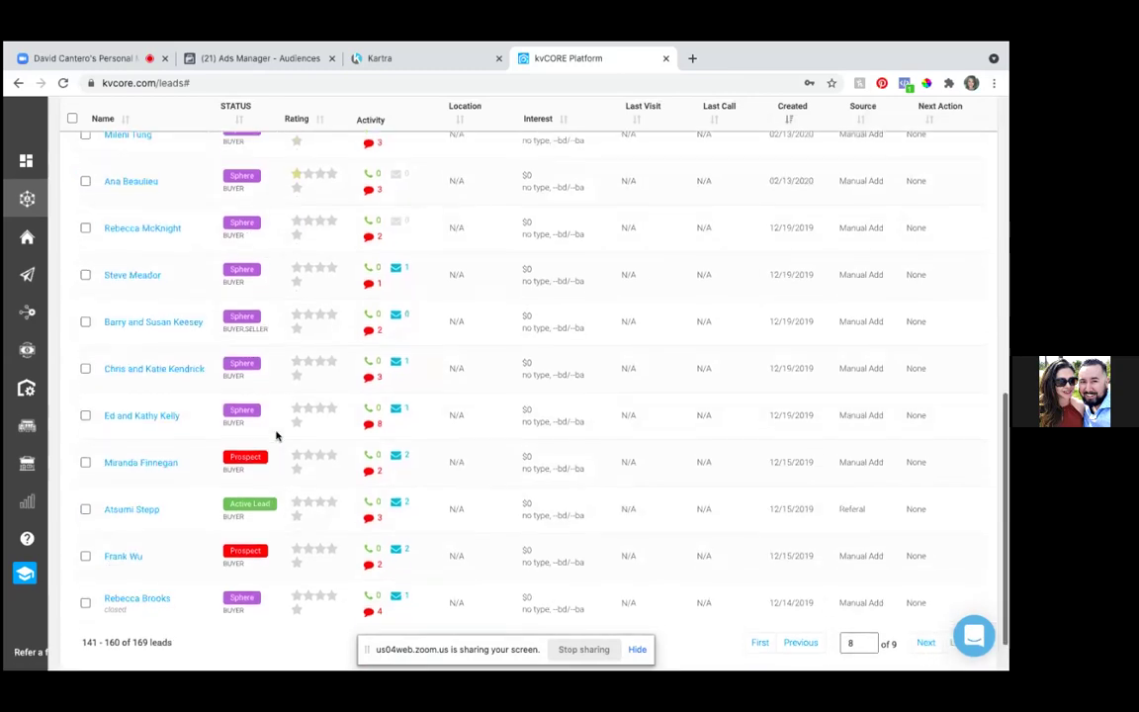
pyautogui.scroll(9, 276, 435)
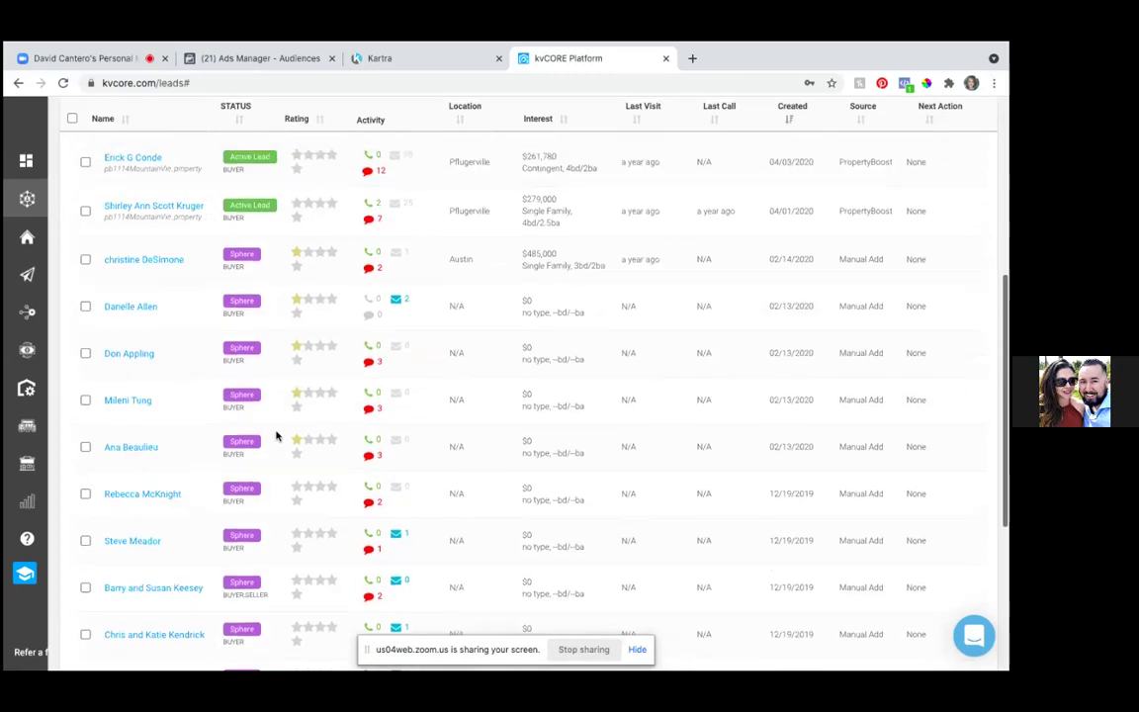
pyautogui.scroll(1, 275, 435)
pyautogui.scroll(-11, 276, 435)
pyautogui.scroll(-2, 275, 435)
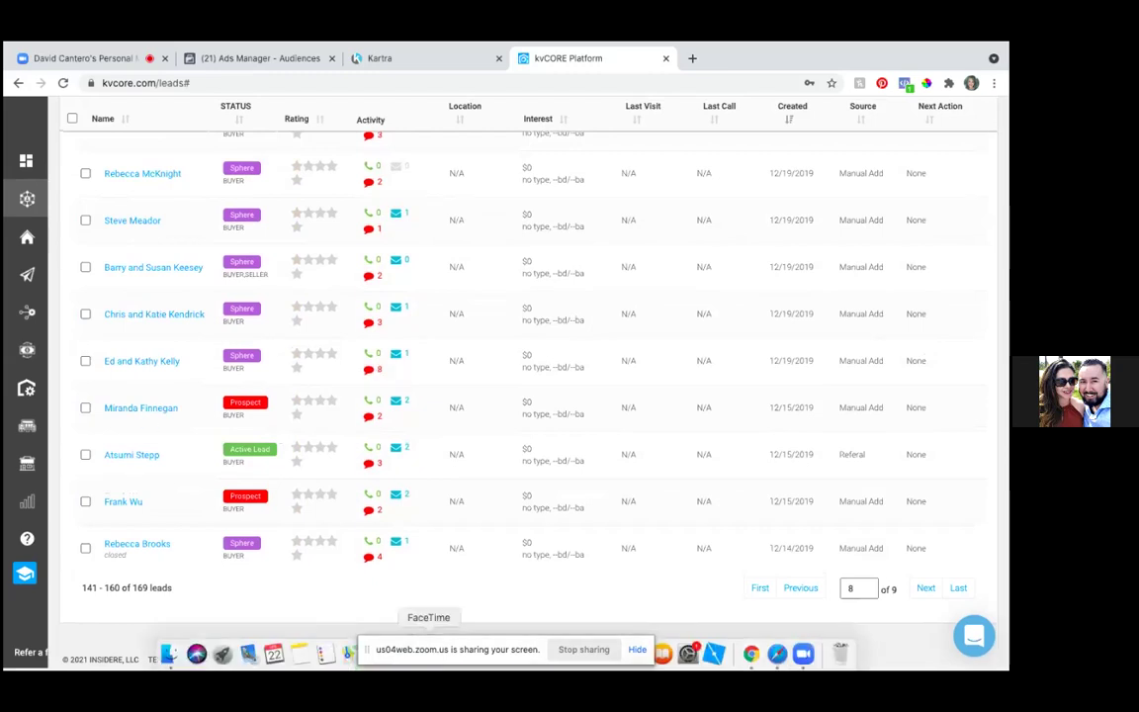
pyautogui.scroll(1, 265, 410)
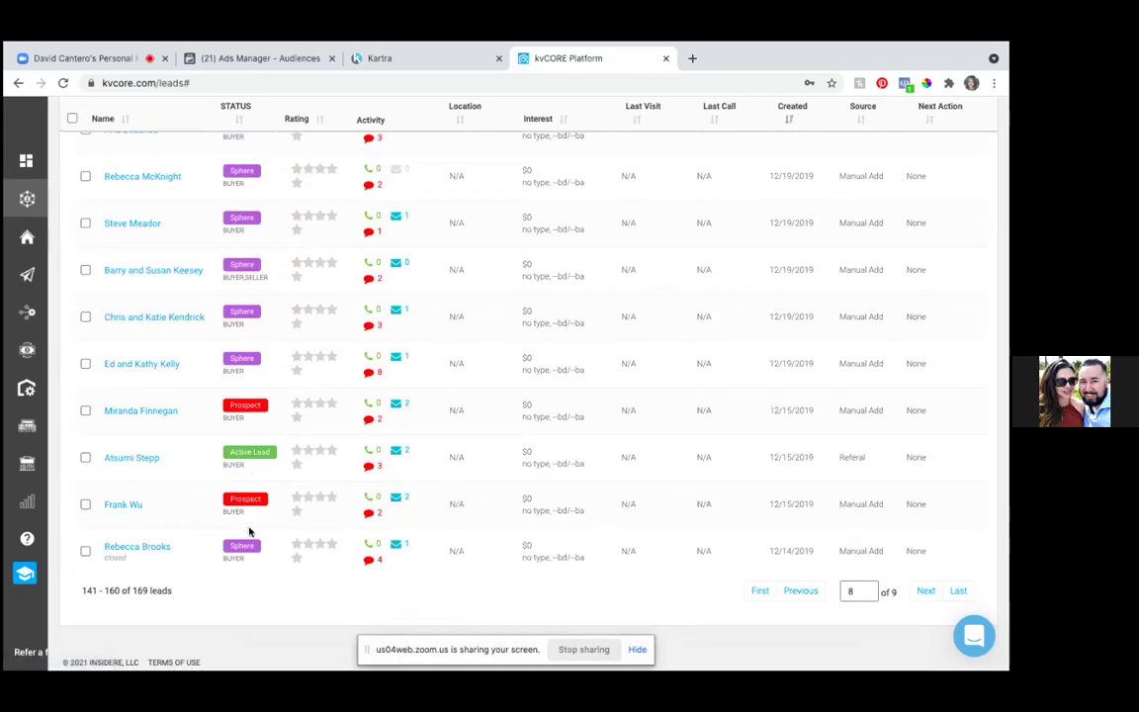
pyautogui.scroll(5, 263, 416)
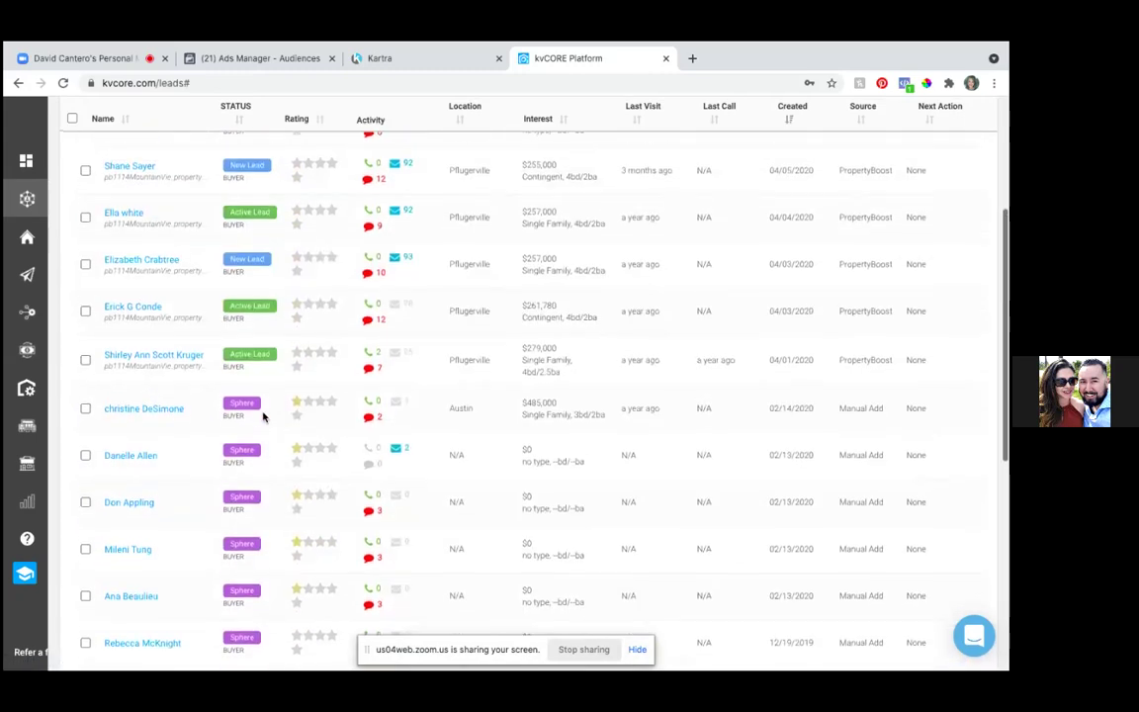
pyautogui.scroll(1, 227, 415)
pyautogui.scroll(-1, 235, 415)
pyautogui.scroll(-5, 237, 416)
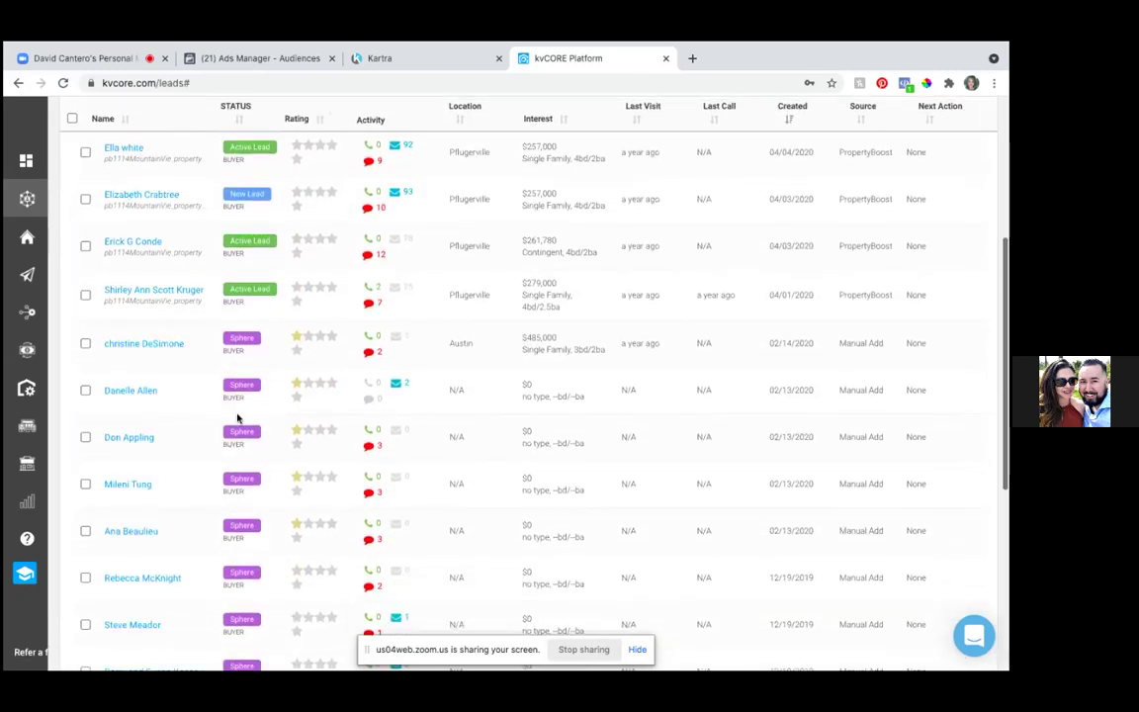
pyautogui.scroll(3, 187, 372)
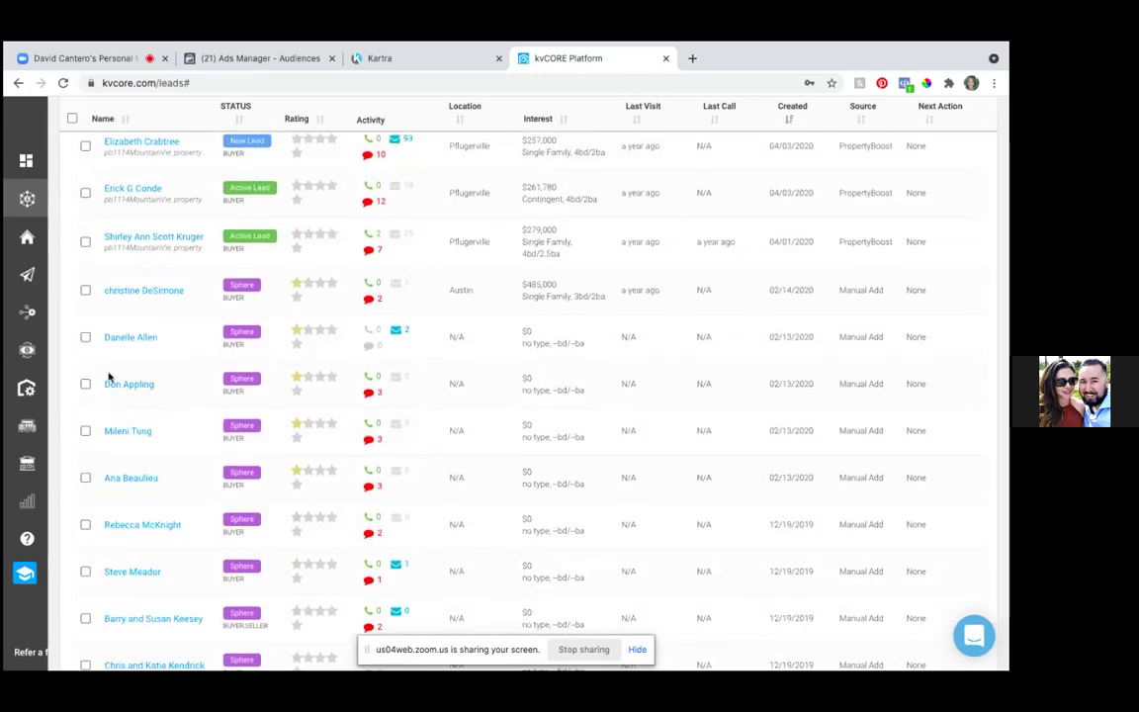
pyautogui.scroll(-5, 207, 316)
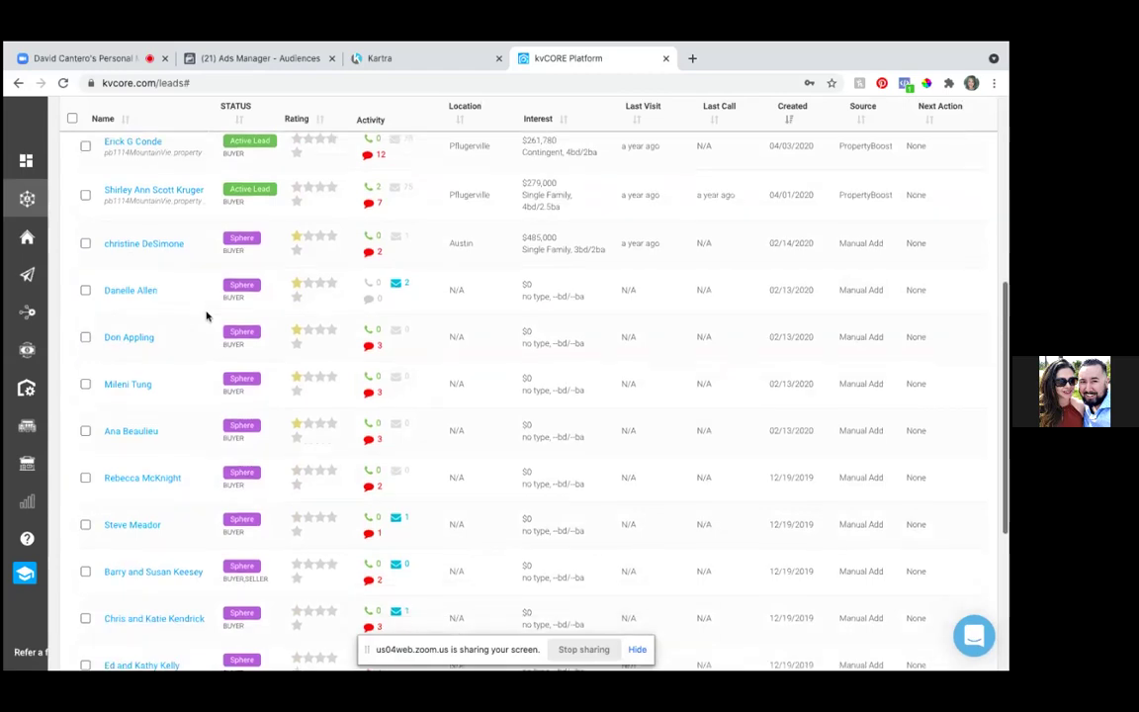
pyautogui.scroll(-1, 206, 316)
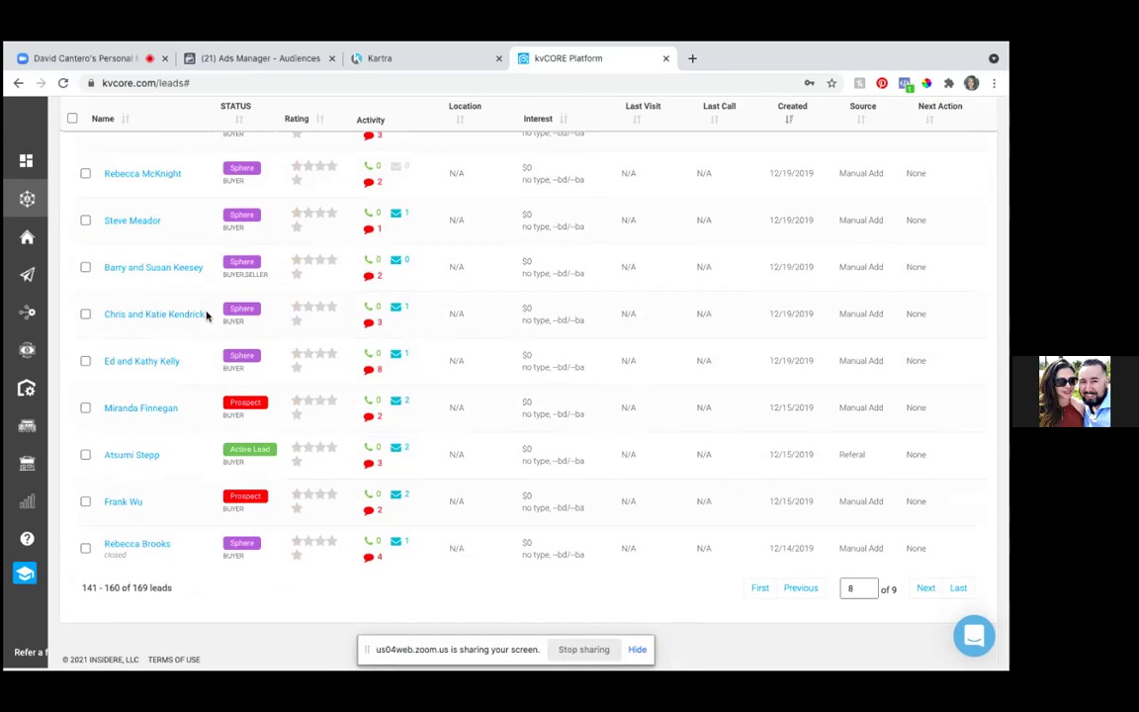
pyautogui.scroll(1, 207, 317)
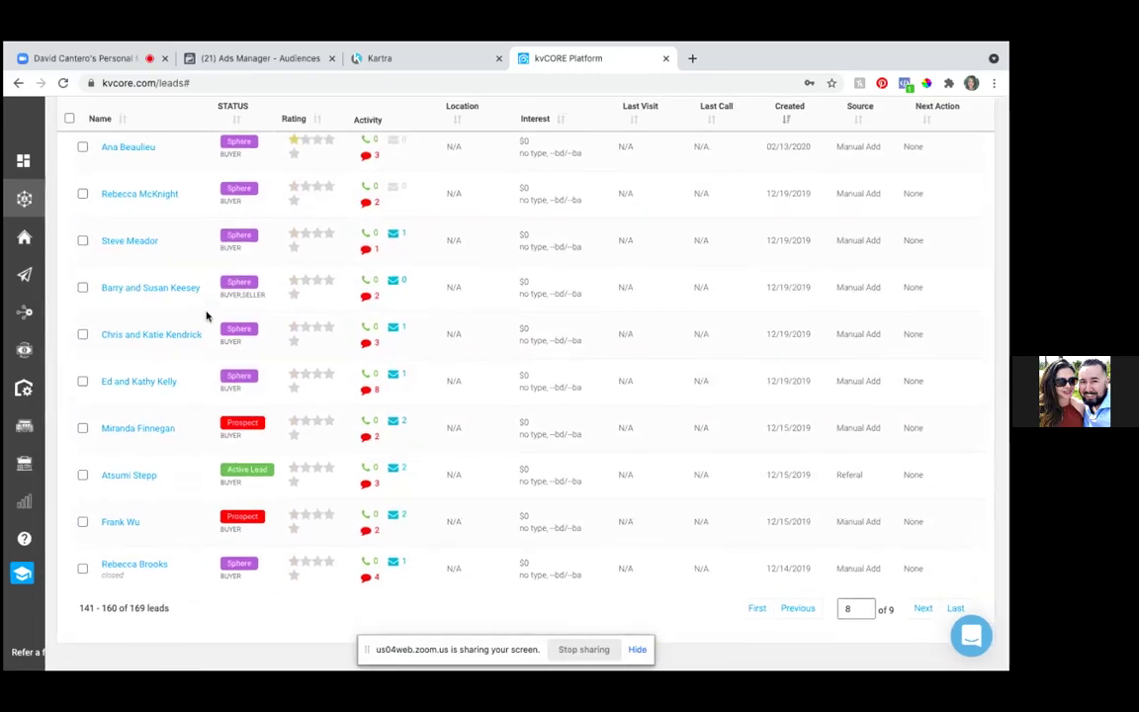
pyautogui.scroll(-1, 207, 316)
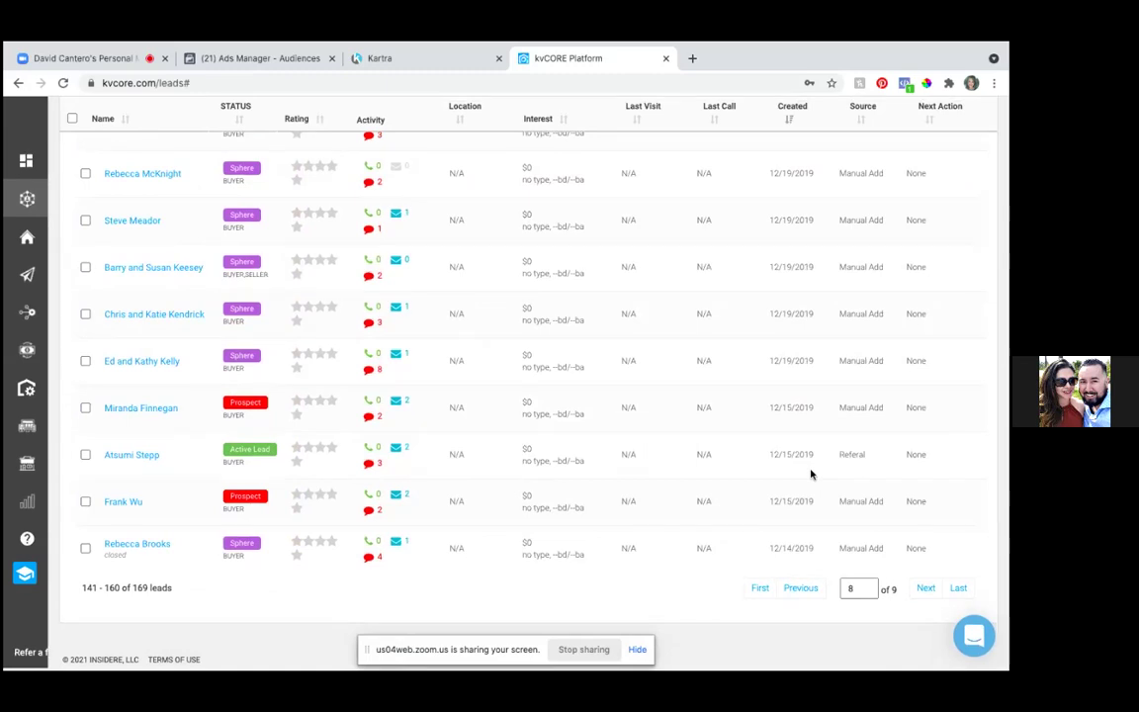
pyautogui.scroll(5, 809, 475)
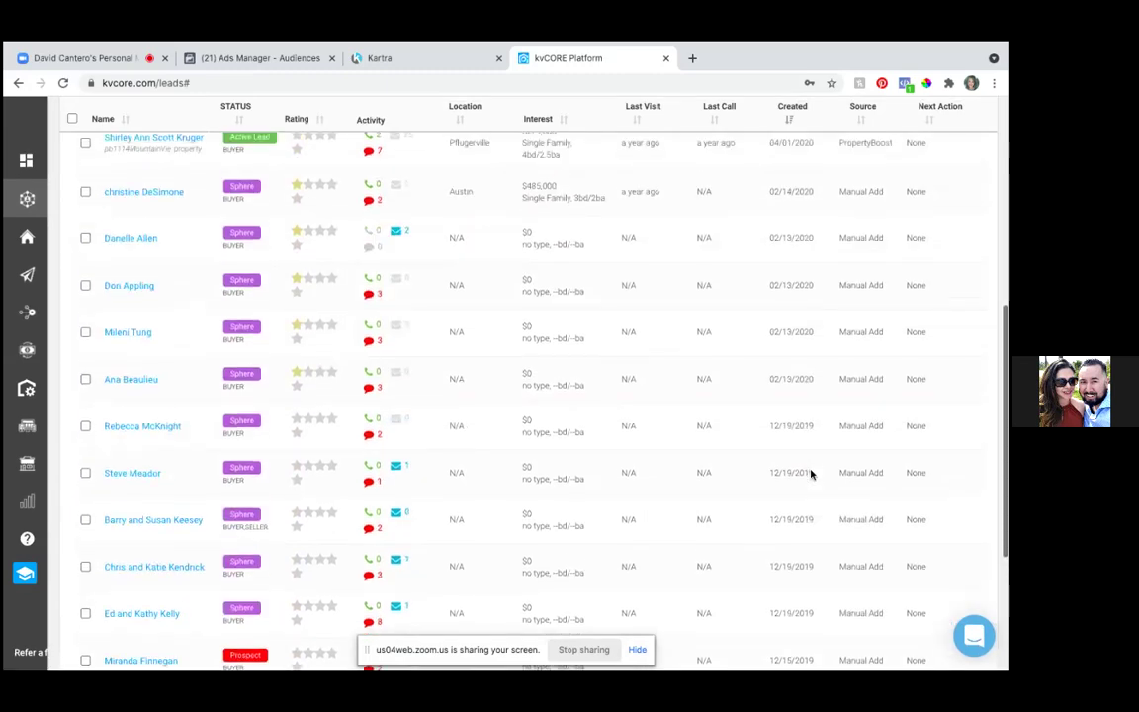
pyautogui.scroll(6, 809, 474)
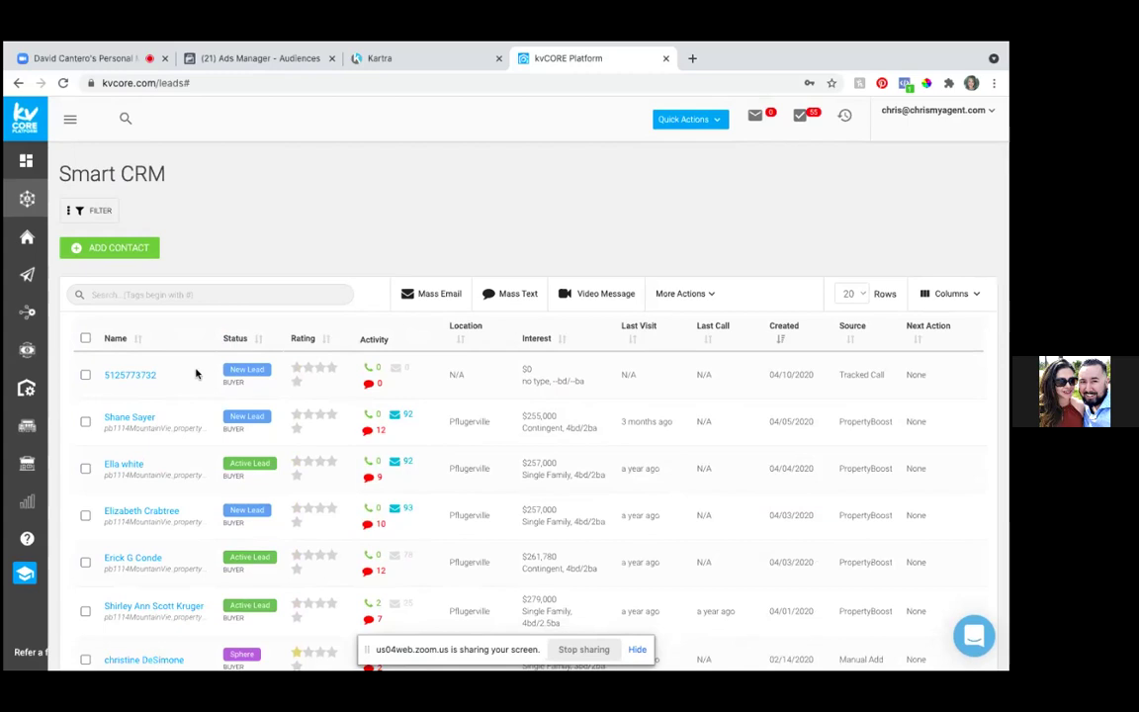
pyautogui.scroll(-1, 196, 373)
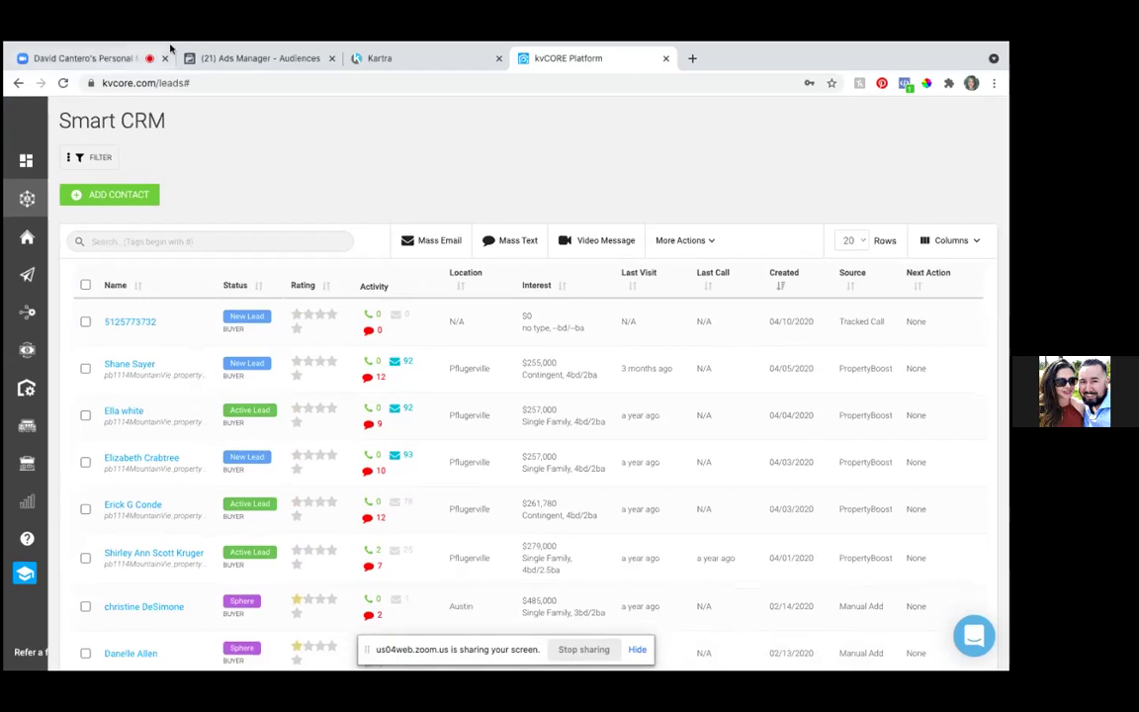
# - In a new tab, download the CSV from Gmail's 'A Lead Export Has Been Shared With You' email
pyautogui.click(692, 60)
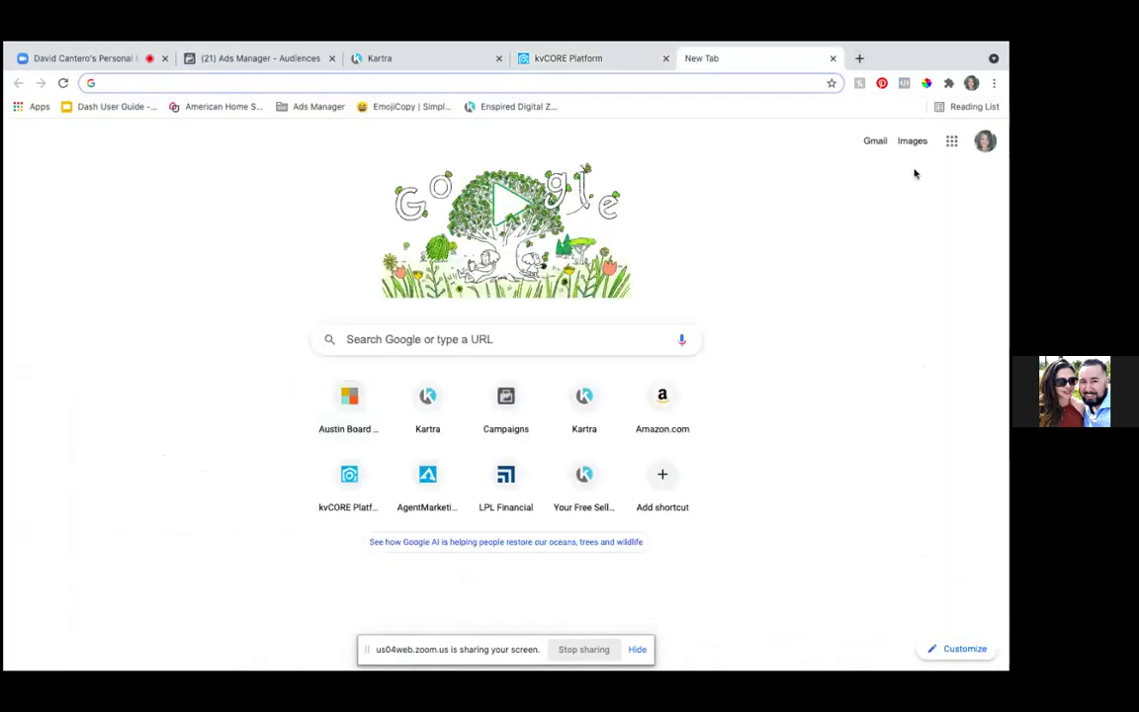
pyautogui.click(875, 141)
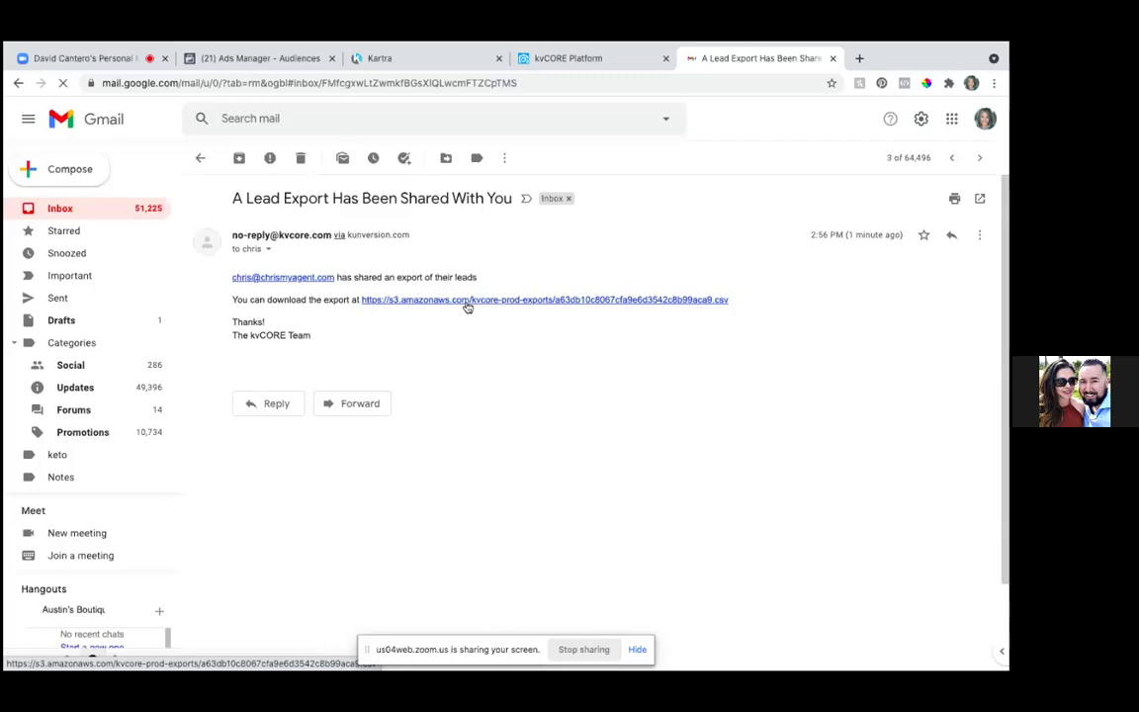
pyautogui.click(467, 308)
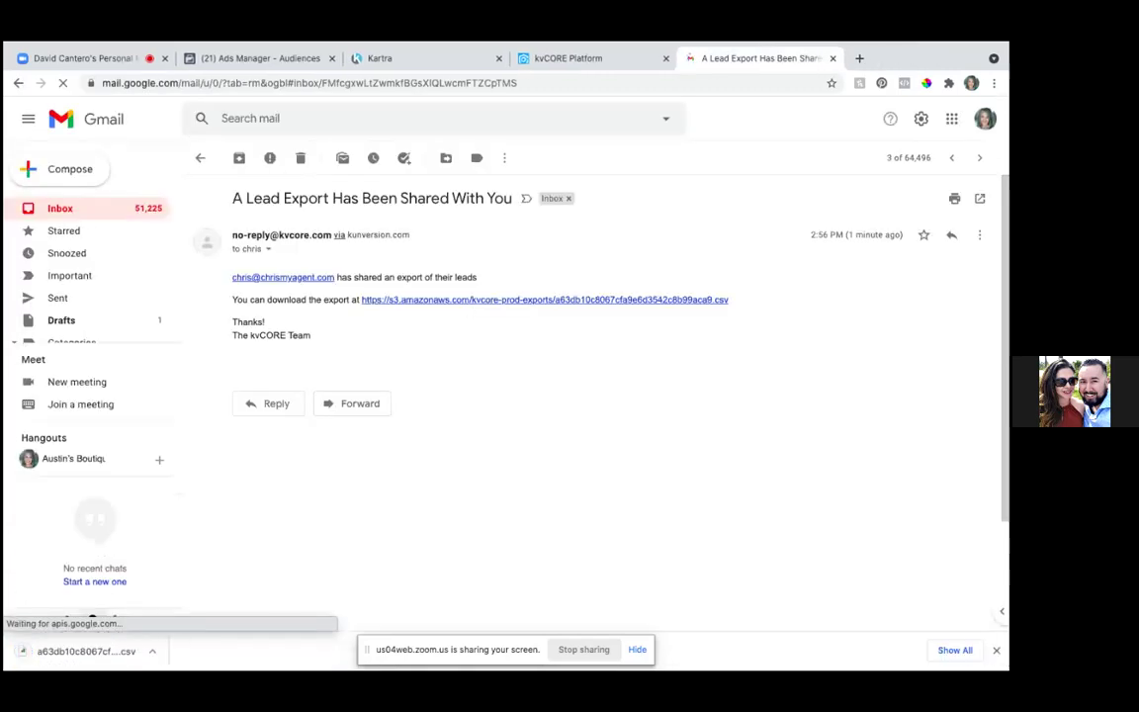
# - Open the downloaded leads CSV, downloading it again to get it to open
pyautogui.click(72, 651)
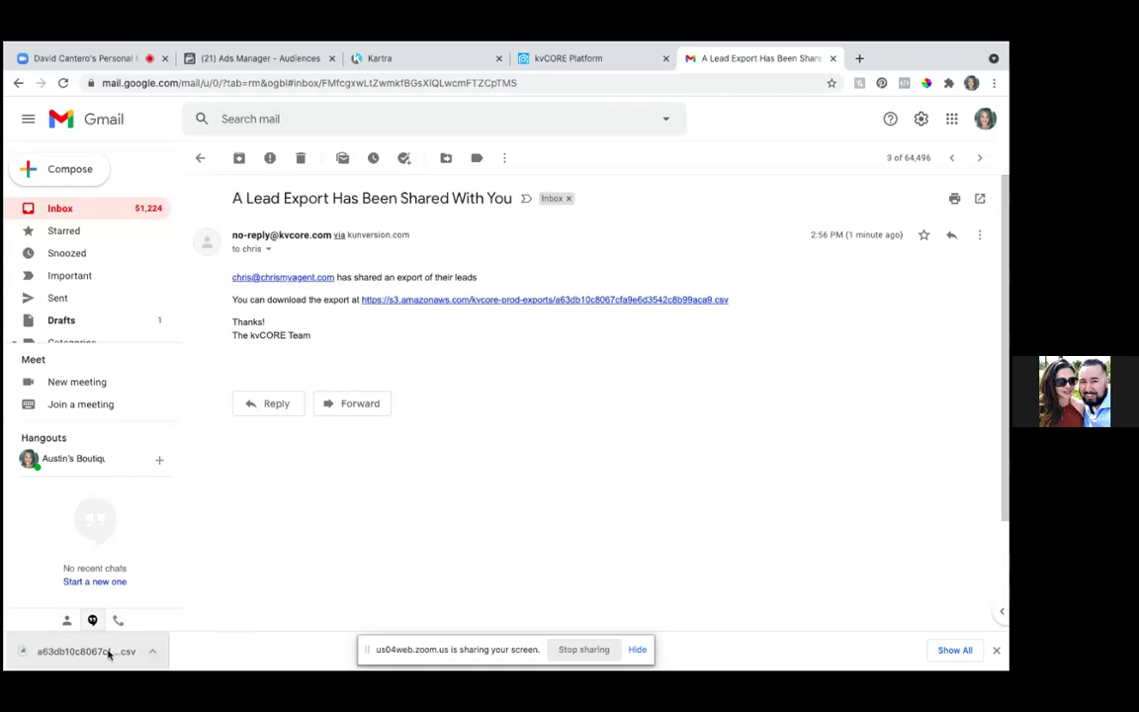
pyautogui.click(108, 654)
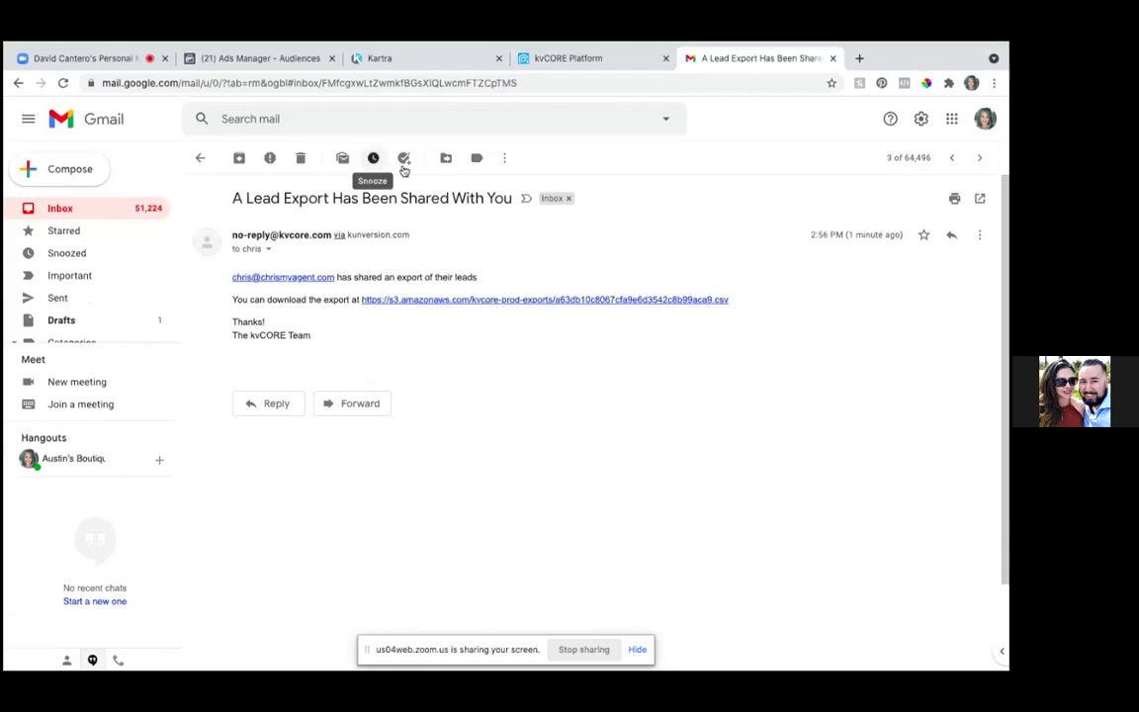
pyautogui.click(547, 305)
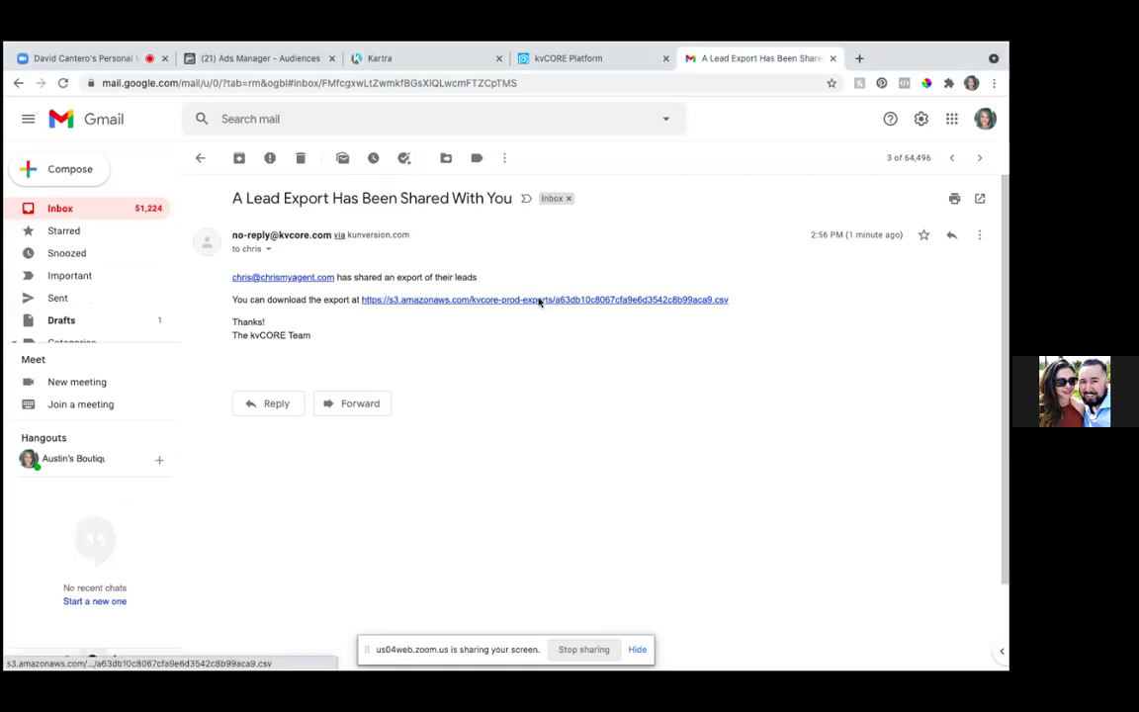
pyautogui.click(539, 303)
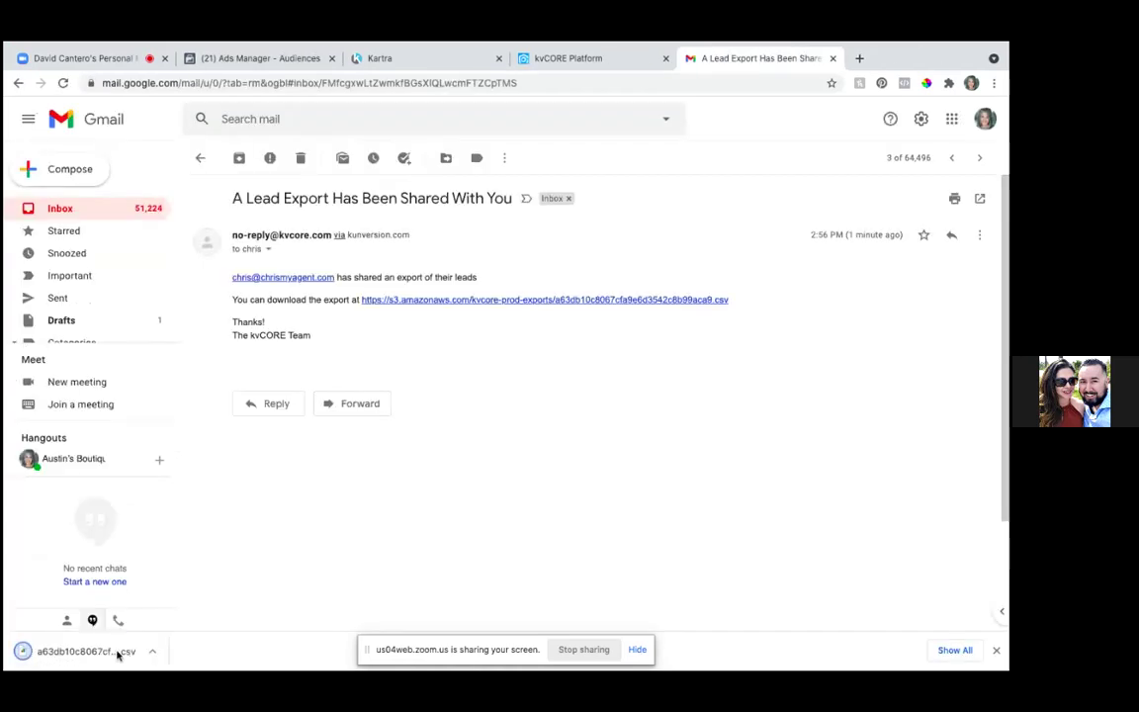
pyautogui.click(117, 654)
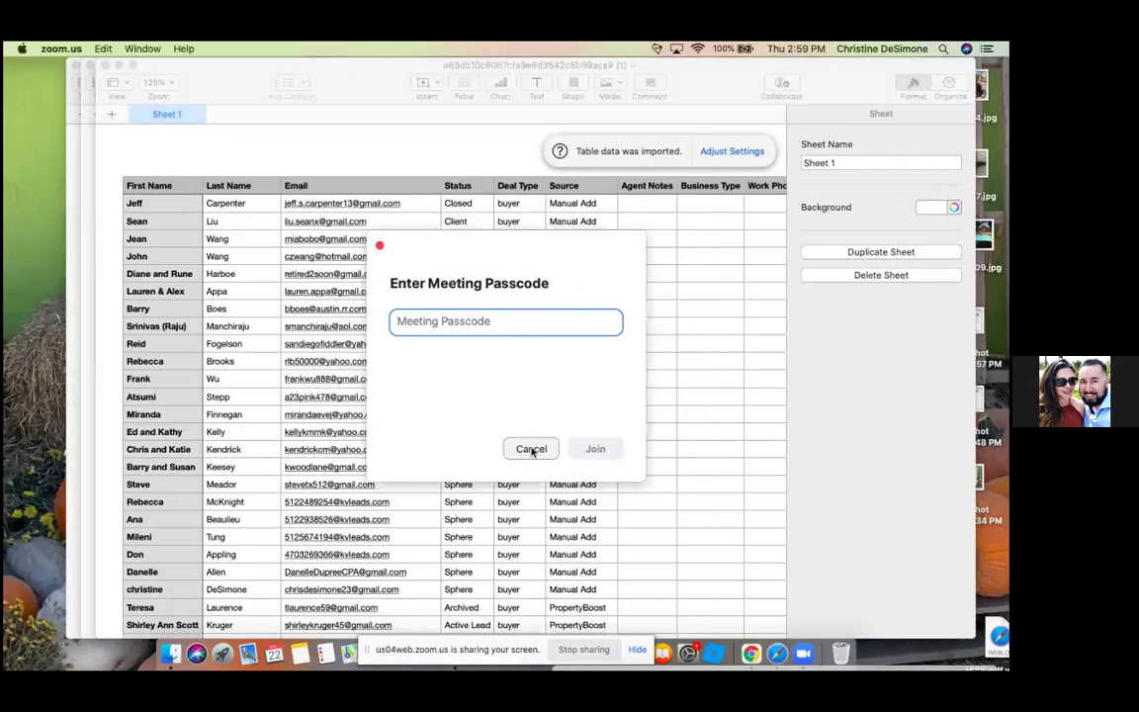
# - Cancel the Zoom passcode prompt and close the two duplicate Numbers windows of the leads CSV
pyautogui.click(531, 449)
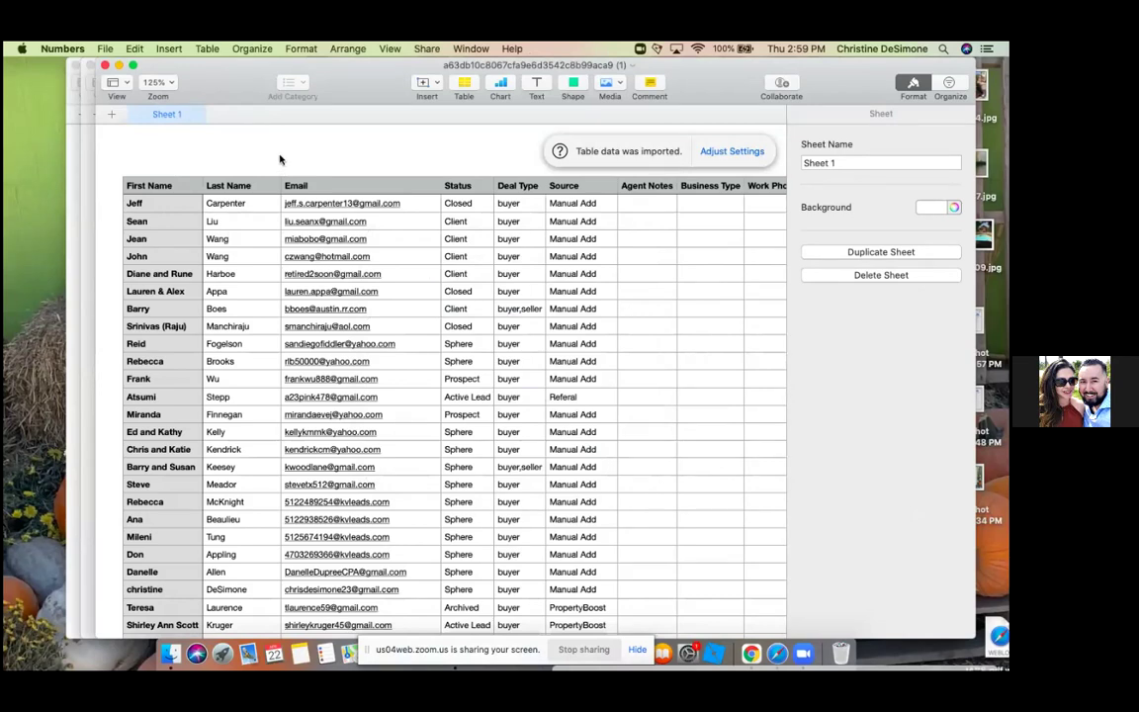
pyautogui.click(104, 65)
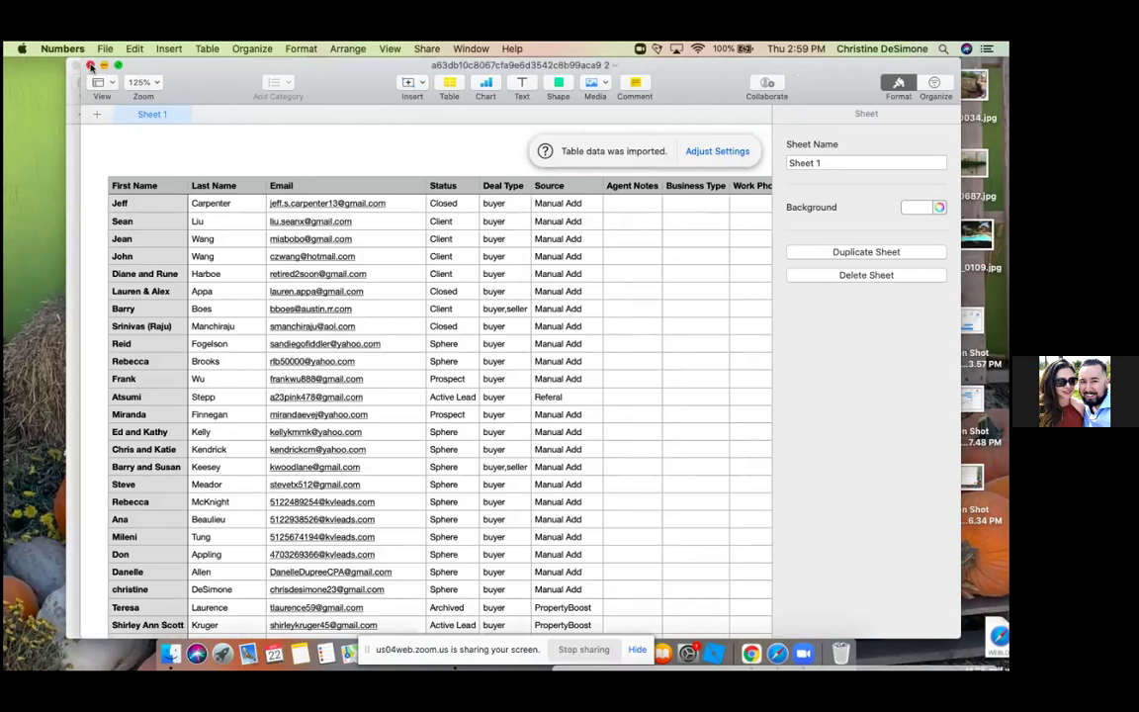
pyautogui.click(90, 65)
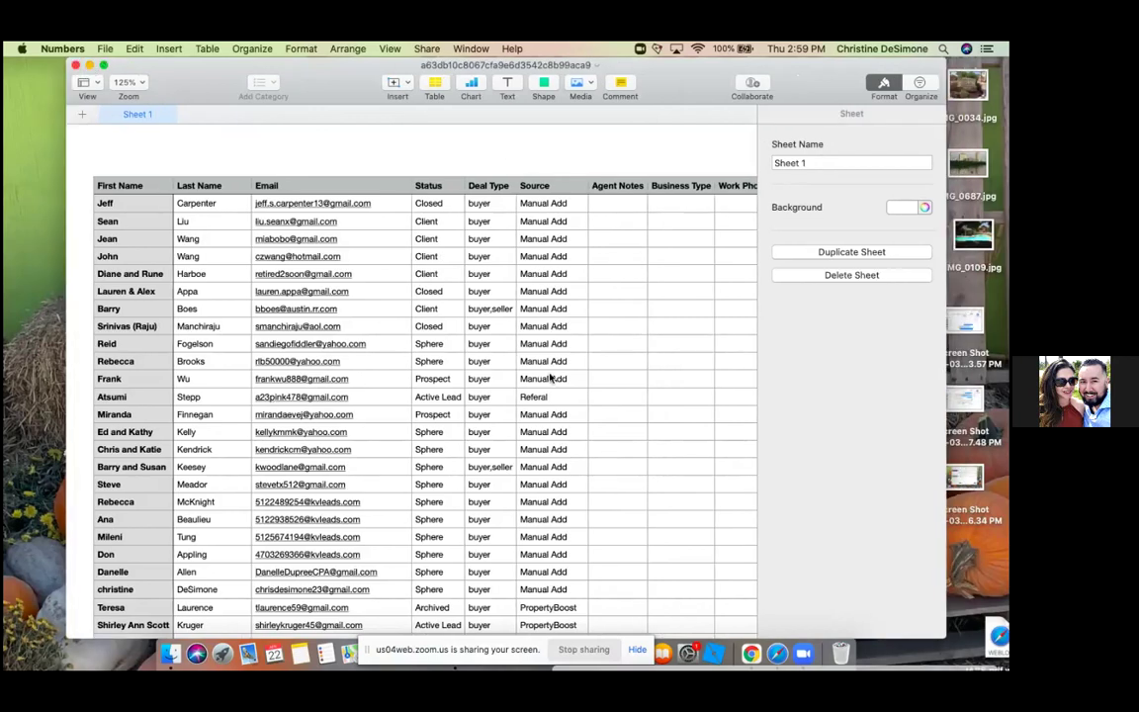
pyautogui.scroll(-5, 326, 392)
pyautogui.scroll(-12, 325, 392)
pyautogui.scroll(-15, 325, 389)
pyautogui.scroll(-9, 325, 389)
pyautogui.scroll(-20, 325, 387)
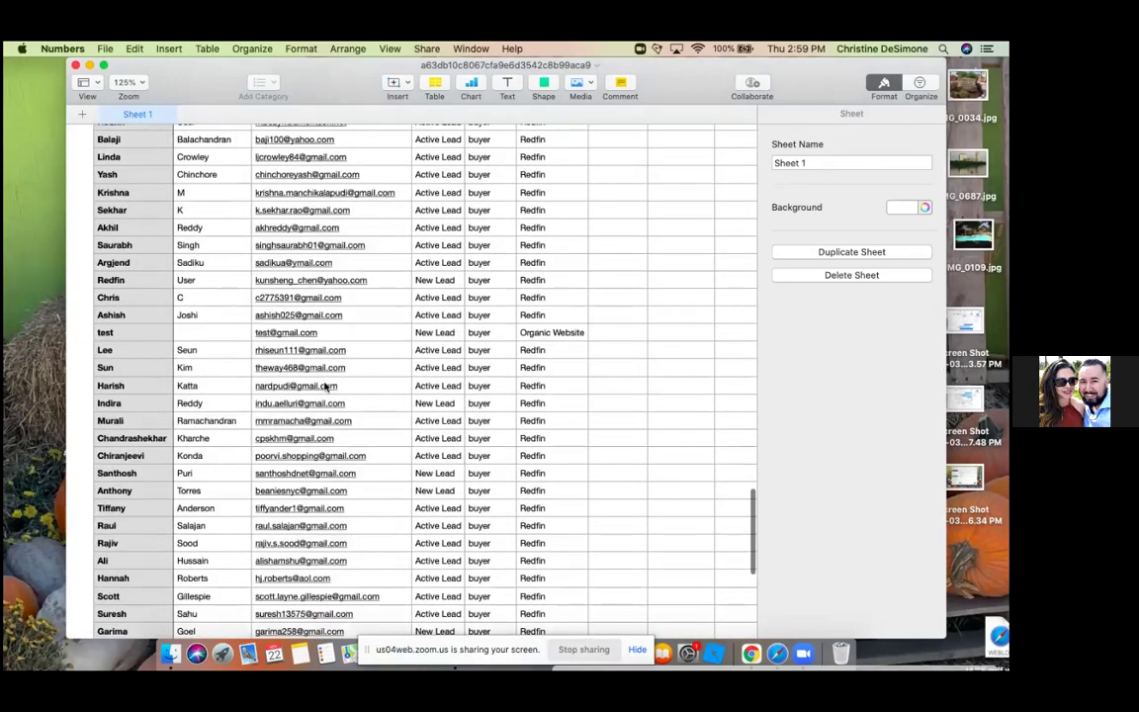
pyautogui.scroll(-13, 325, 388)
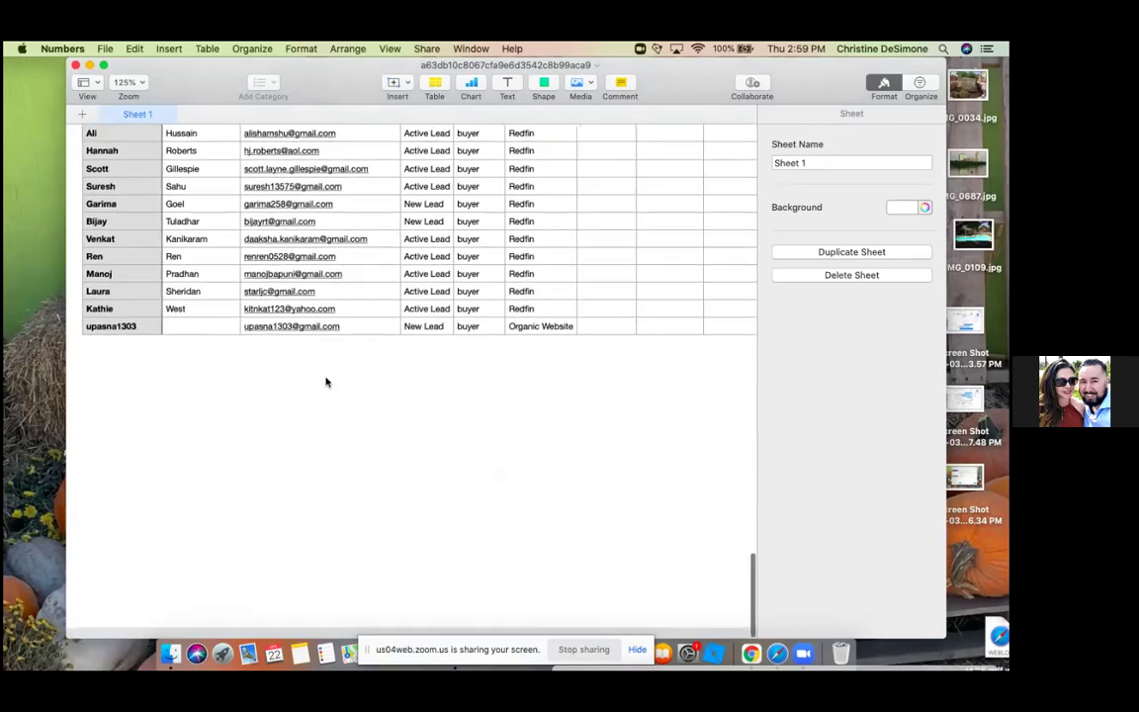
pyautogui.scroll(20, 325, 382)
pyautogui.scroll(20, 326, 381)
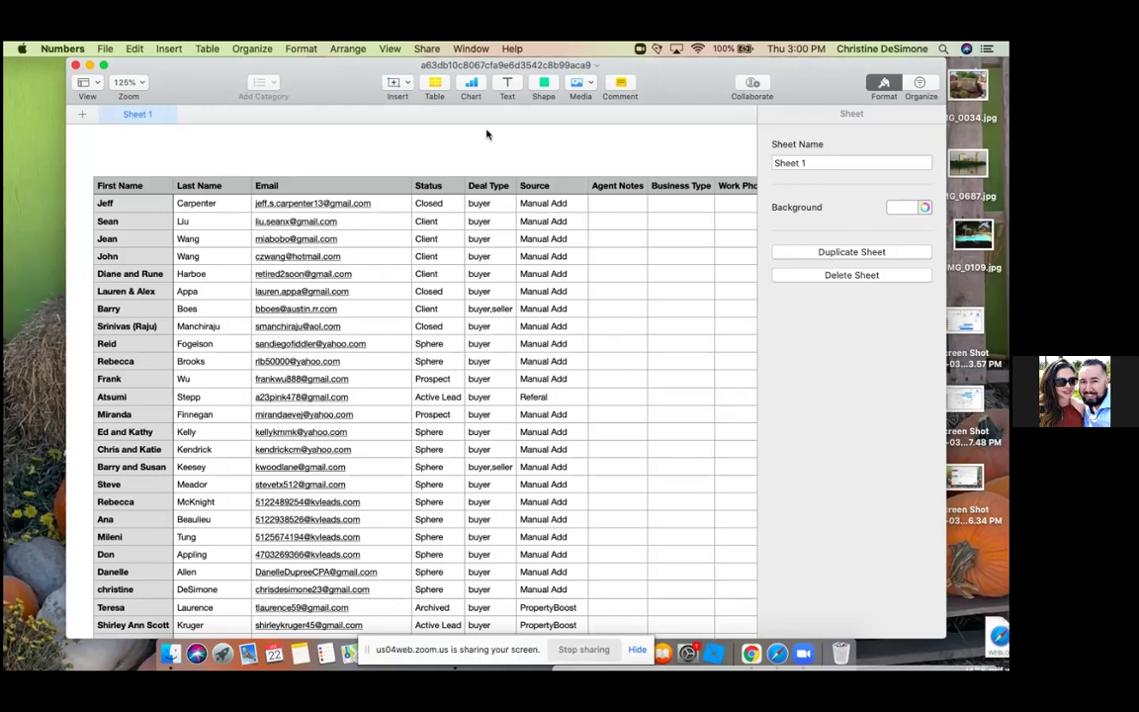
pyautogui.scroll(-3, 492, 309)
pyautogui.scroll(-9, 493, 310)
pyautogui.scroll(-8, 493, 310)
pyautogui.scroll(3, 492, 309)
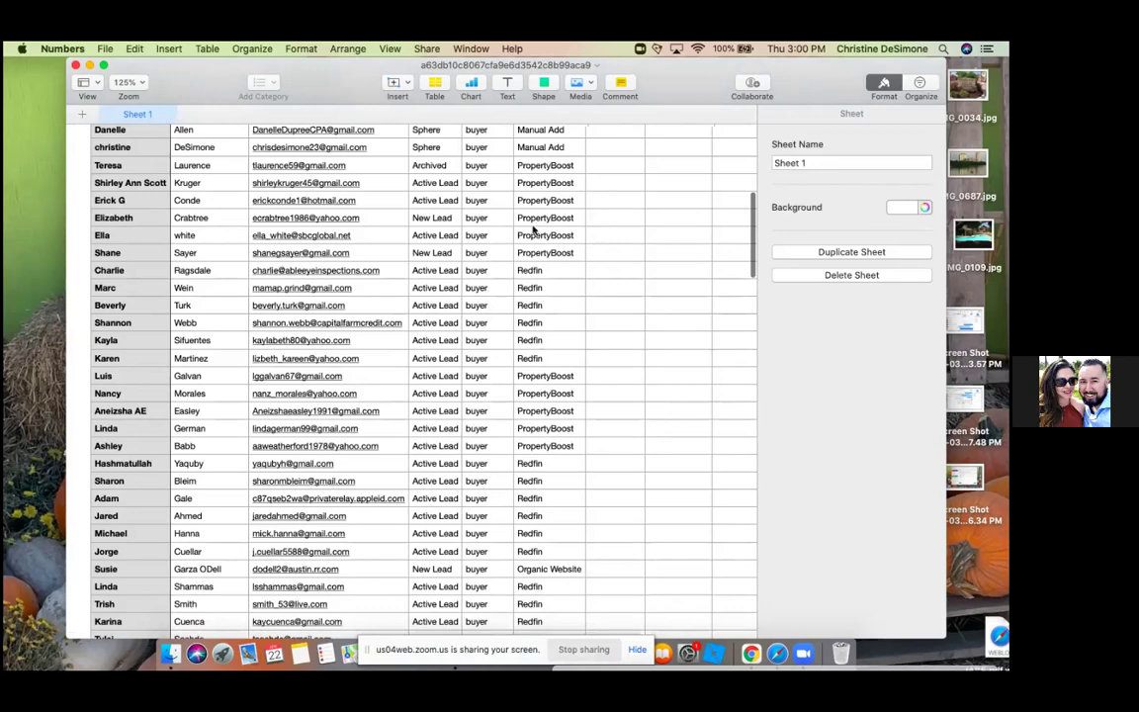
pyautogui.scroll(-10, 533, 231)
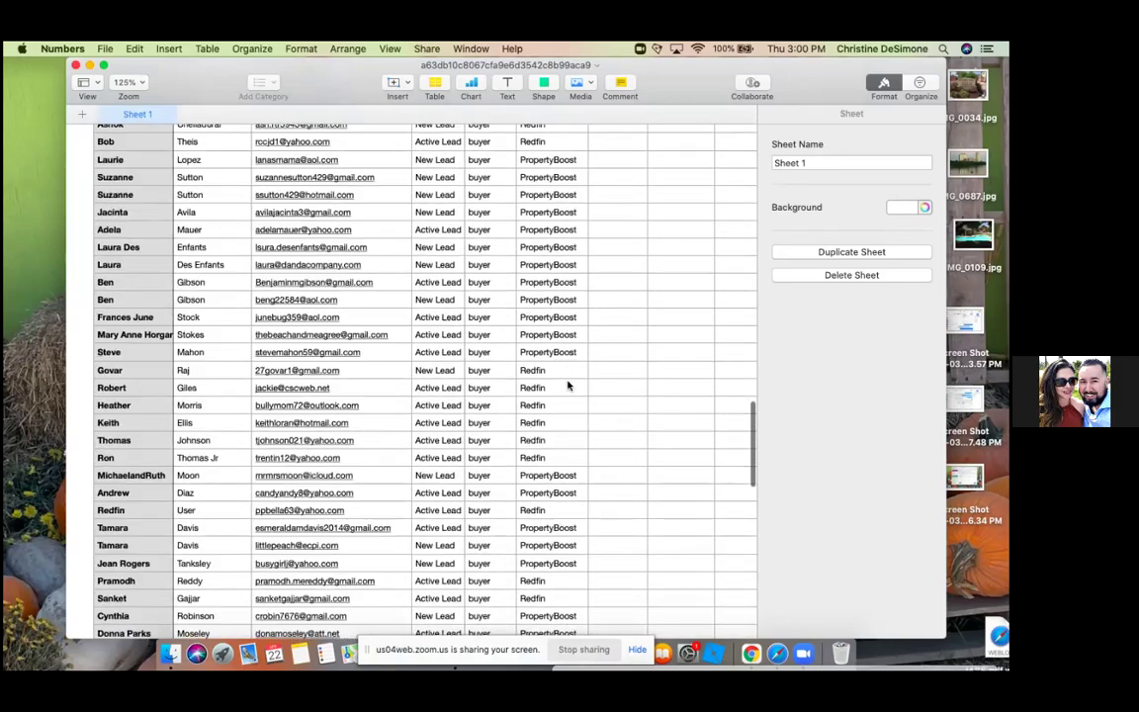
pyautogui.scroll(-10, 569, 386)
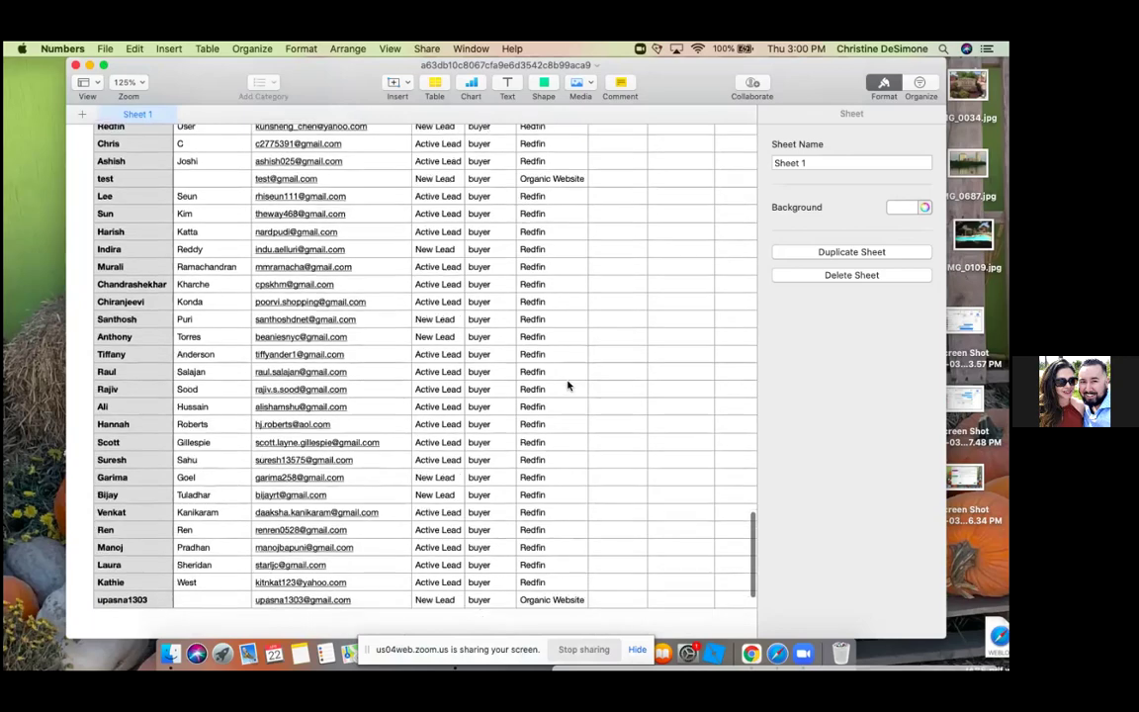
pyautogui.scroll(-2, 569, 386)
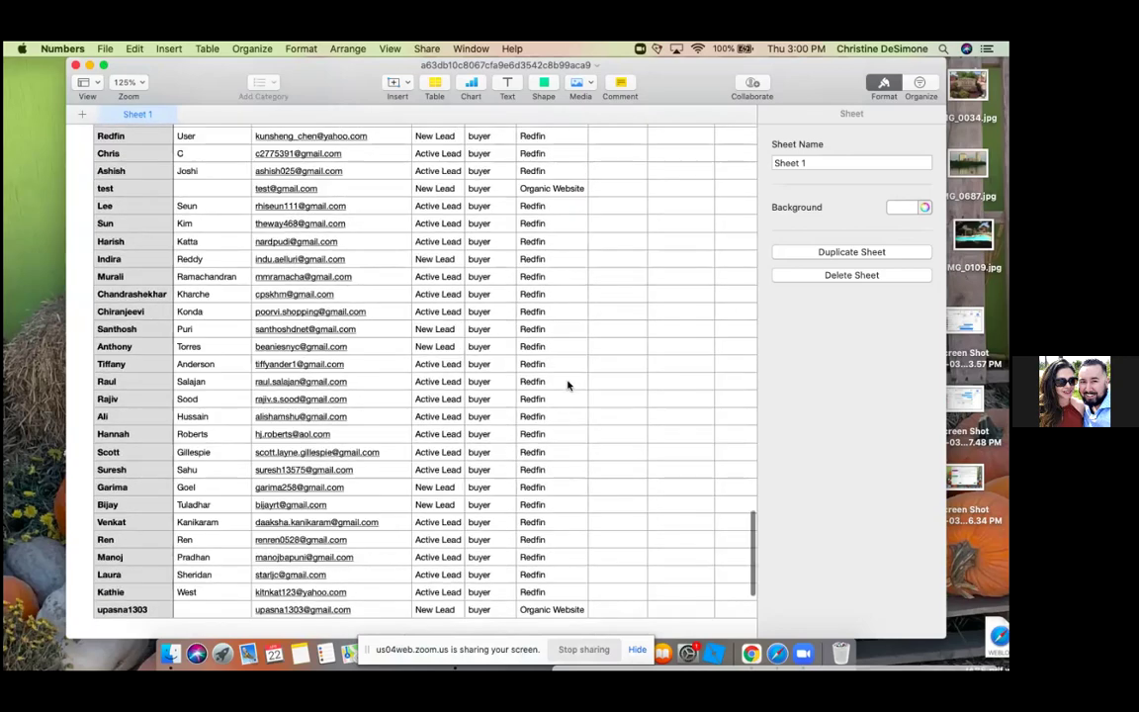
pyautogui.scroll(15, 569, 385)
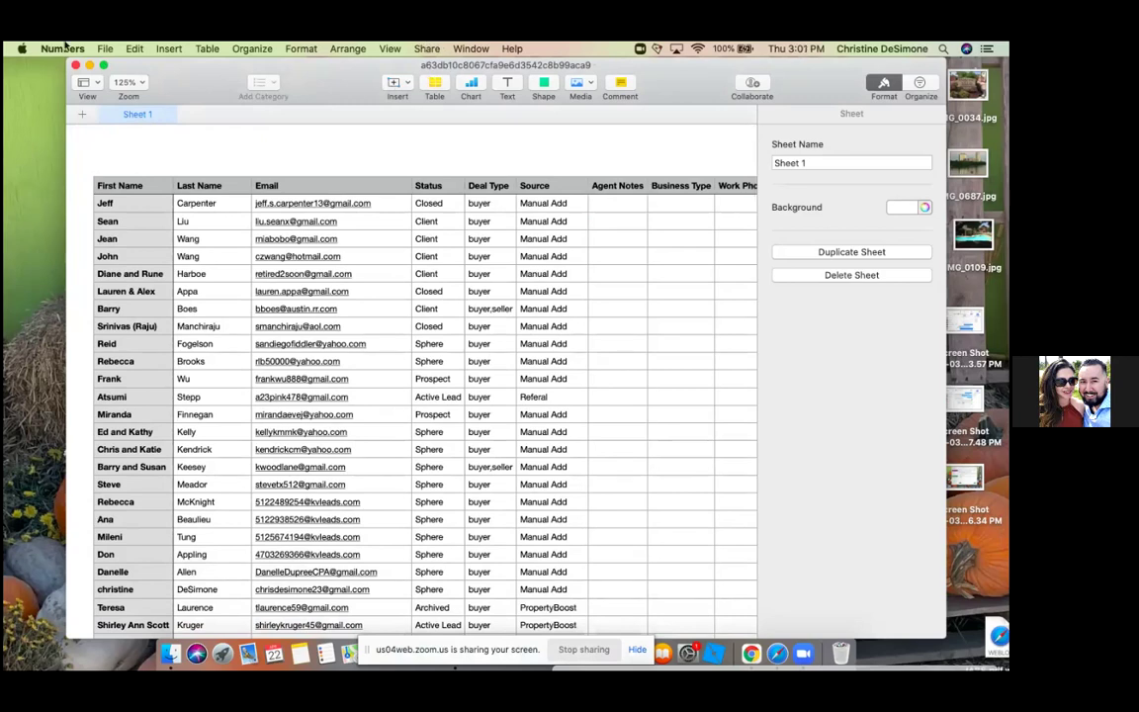
# - Back in Chrome, create a Custom Audience with Customer list as its source
pyautogui.click(750, 654)
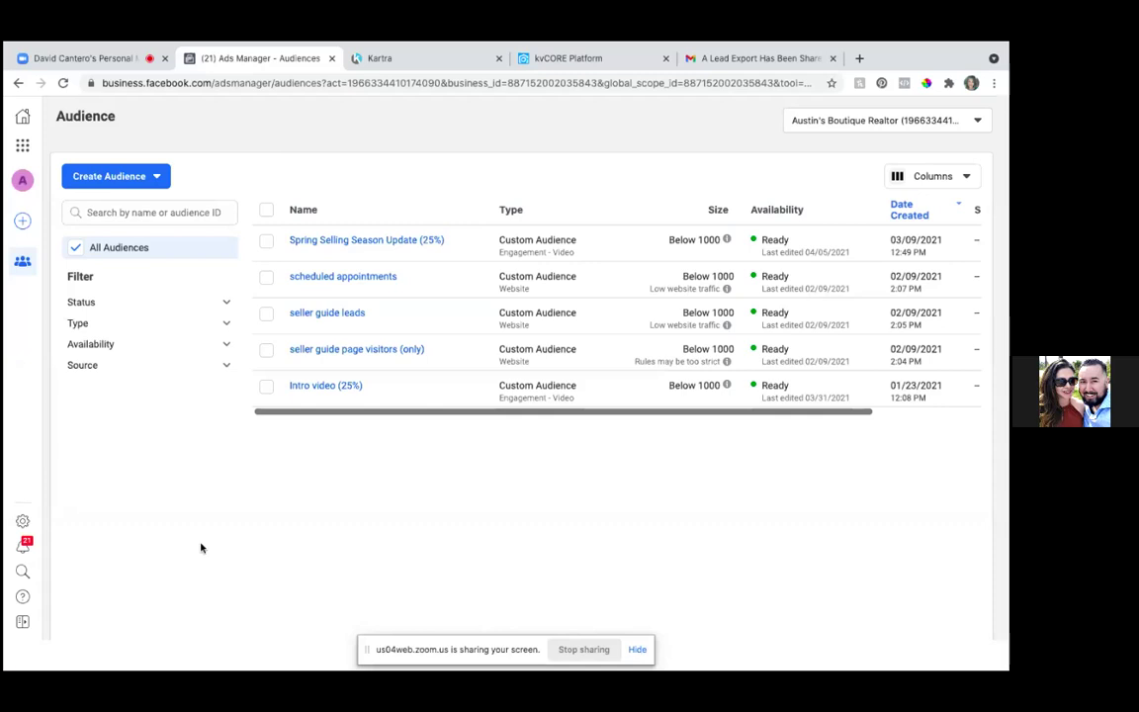
pyautogui.click(112, 176)
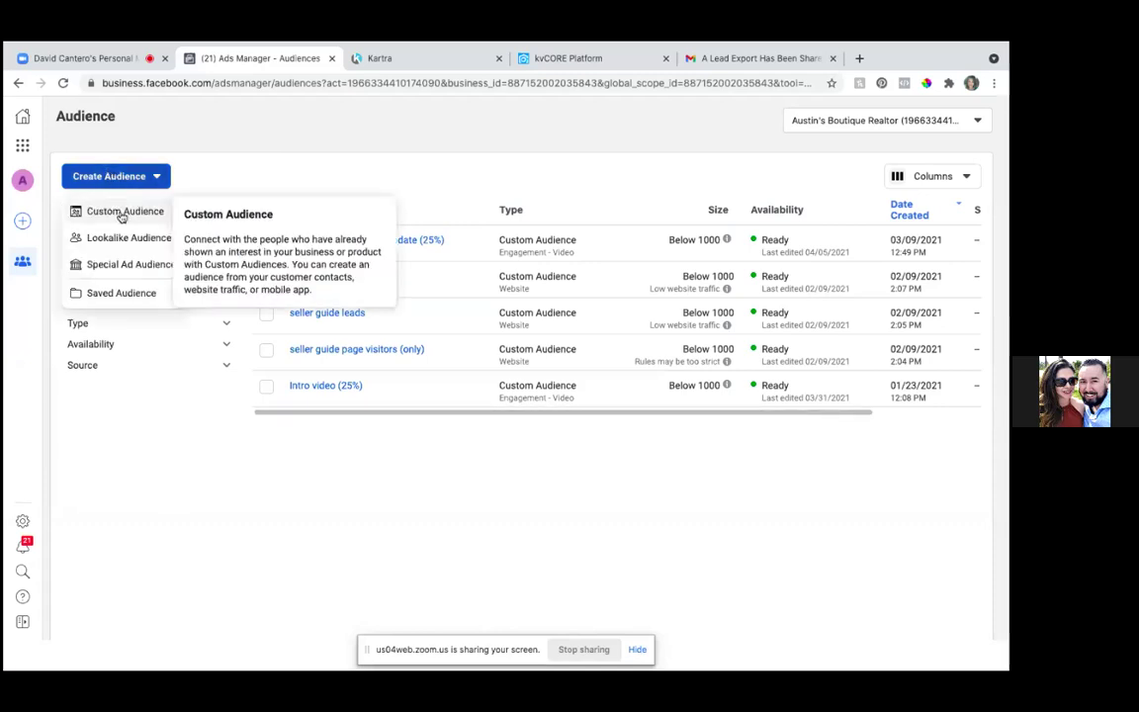
pyautogui.click(121, 212)
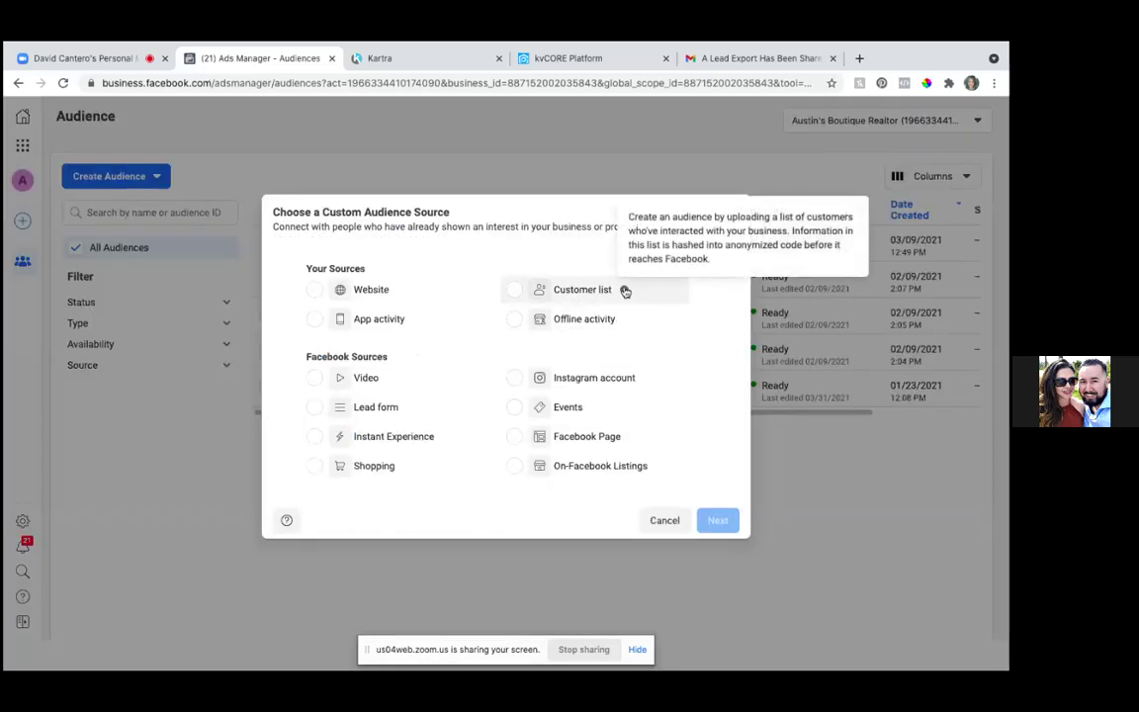
pyautogui.click(515, 293)
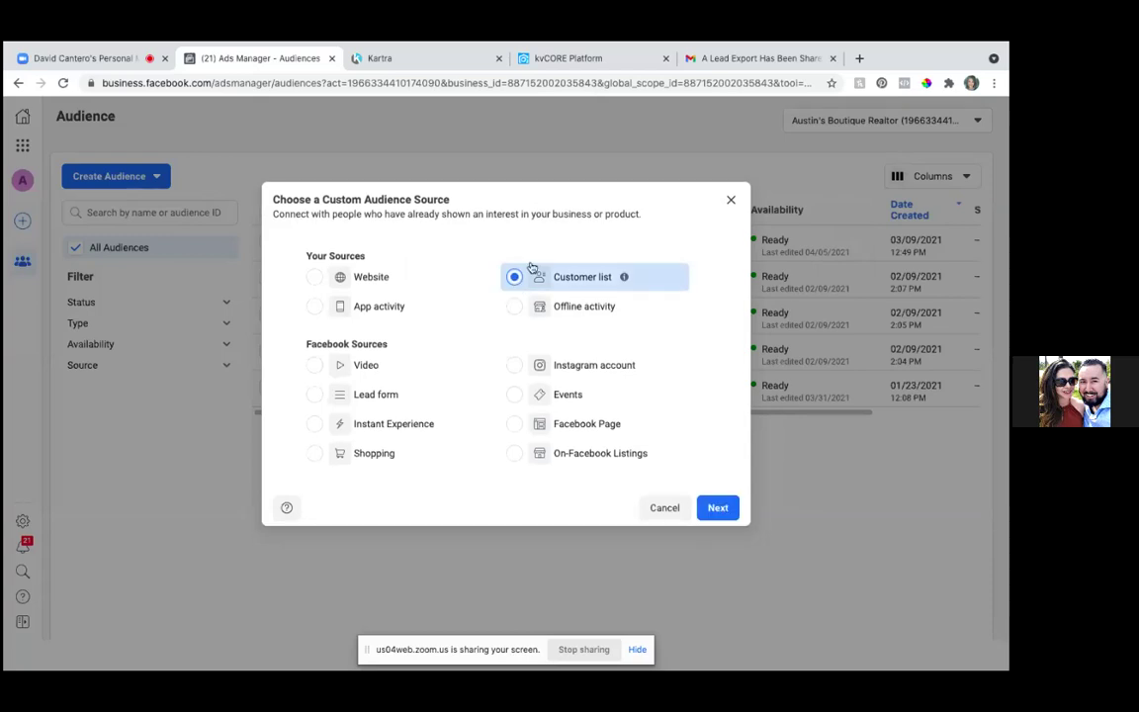
pyautogui.click(718, 508)
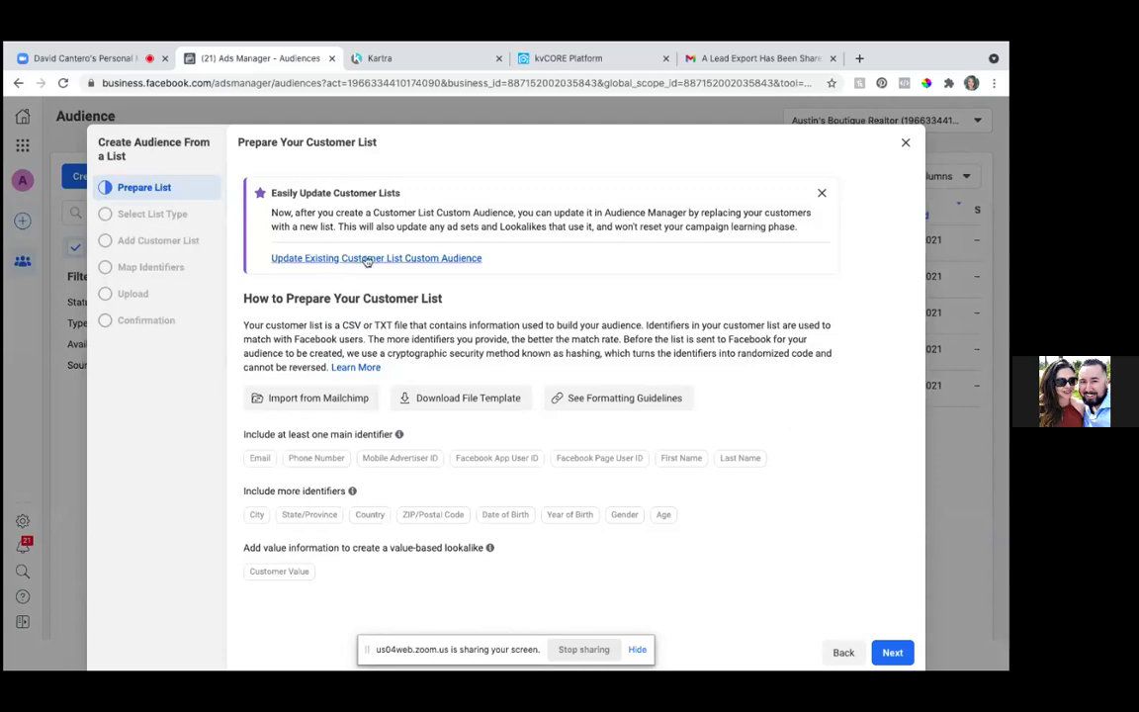
# - Skip the list guidance, choose no customer value column, and accept the customer list terms
pyautogui.click(892, 652)
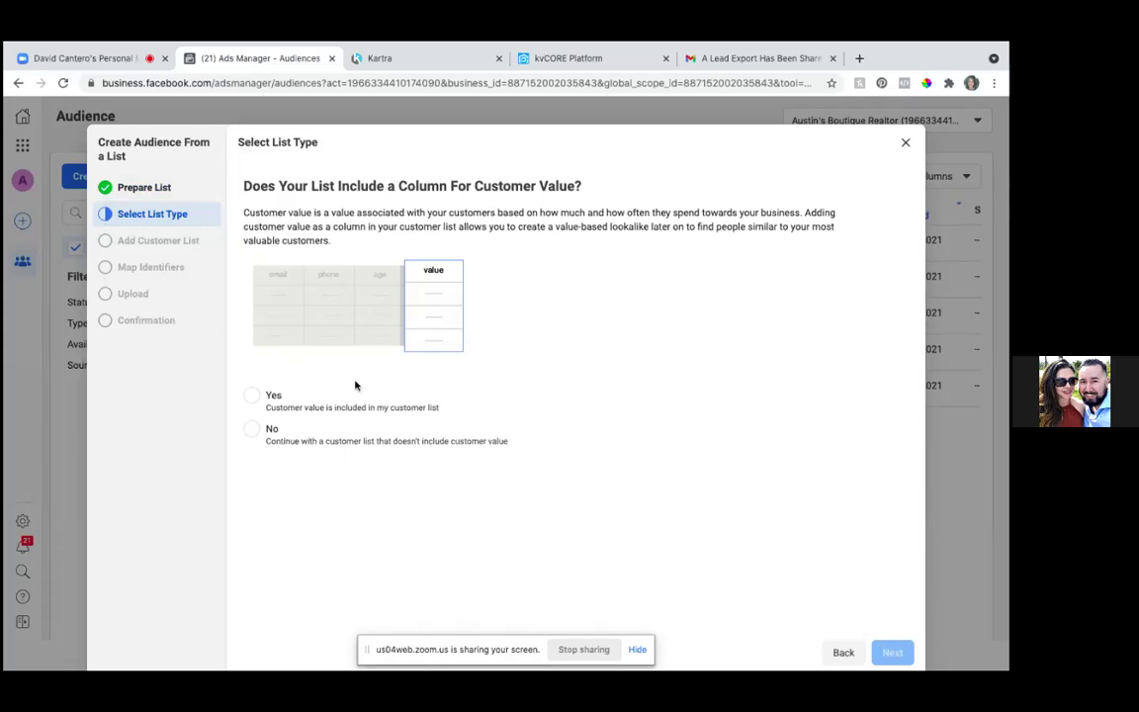
pyautogui.click(252, 431)
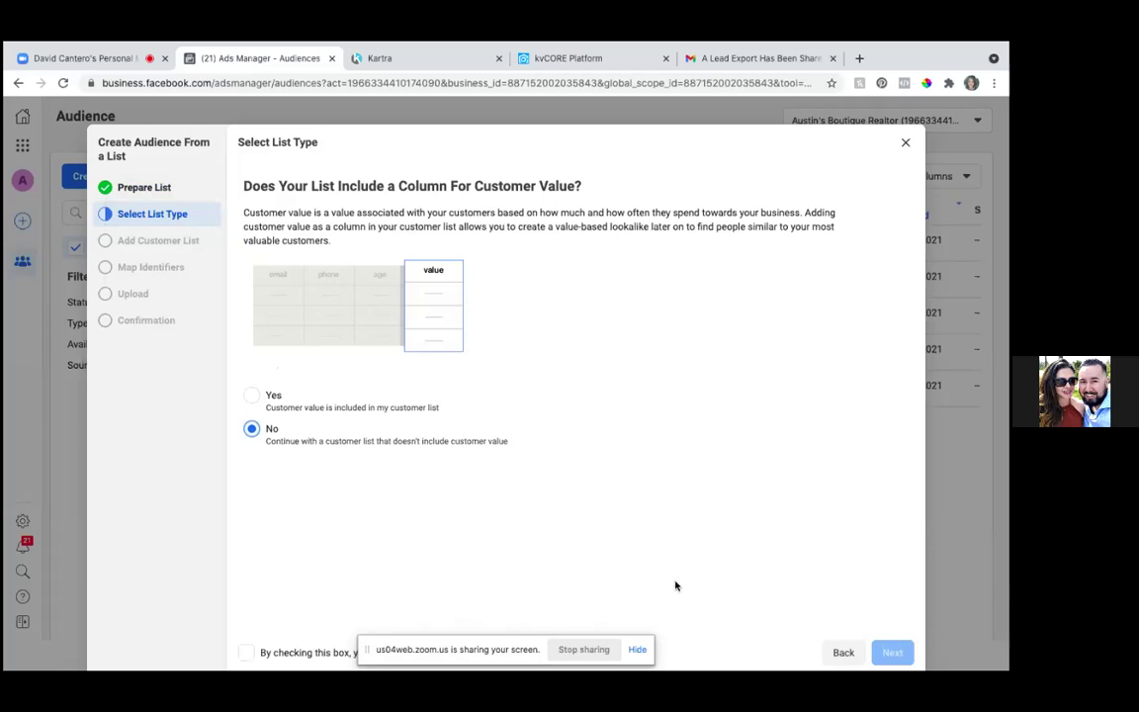
pyautogui.click(247, 654)
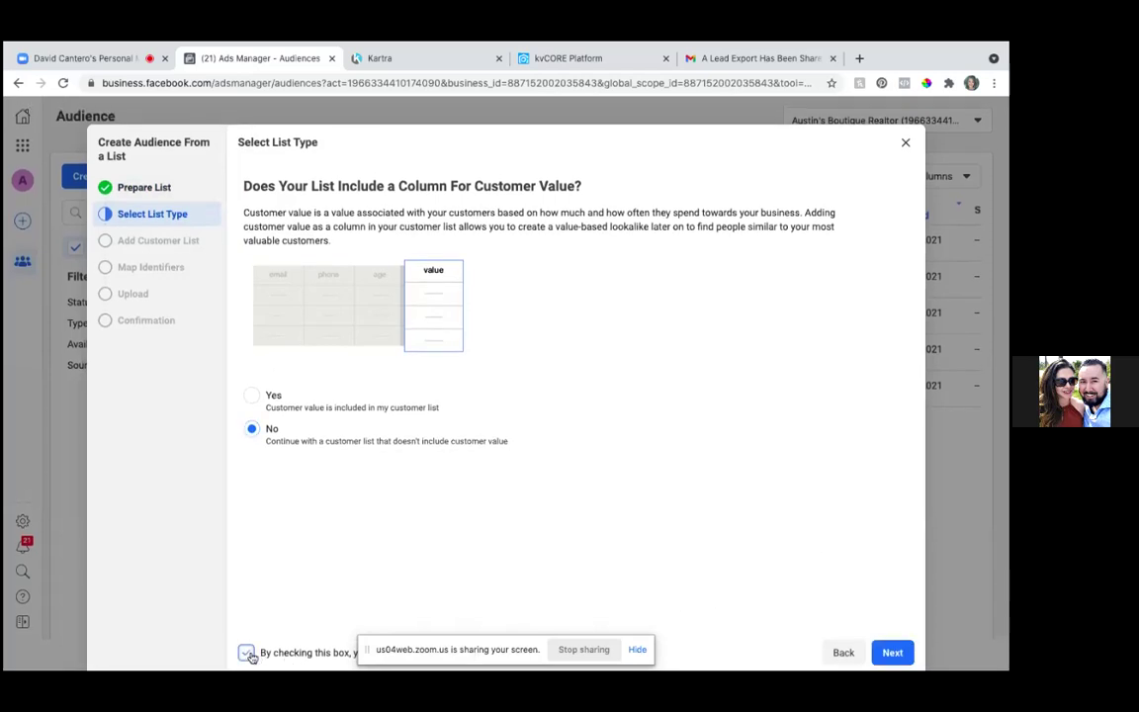
pyautogui.click(889, 653)
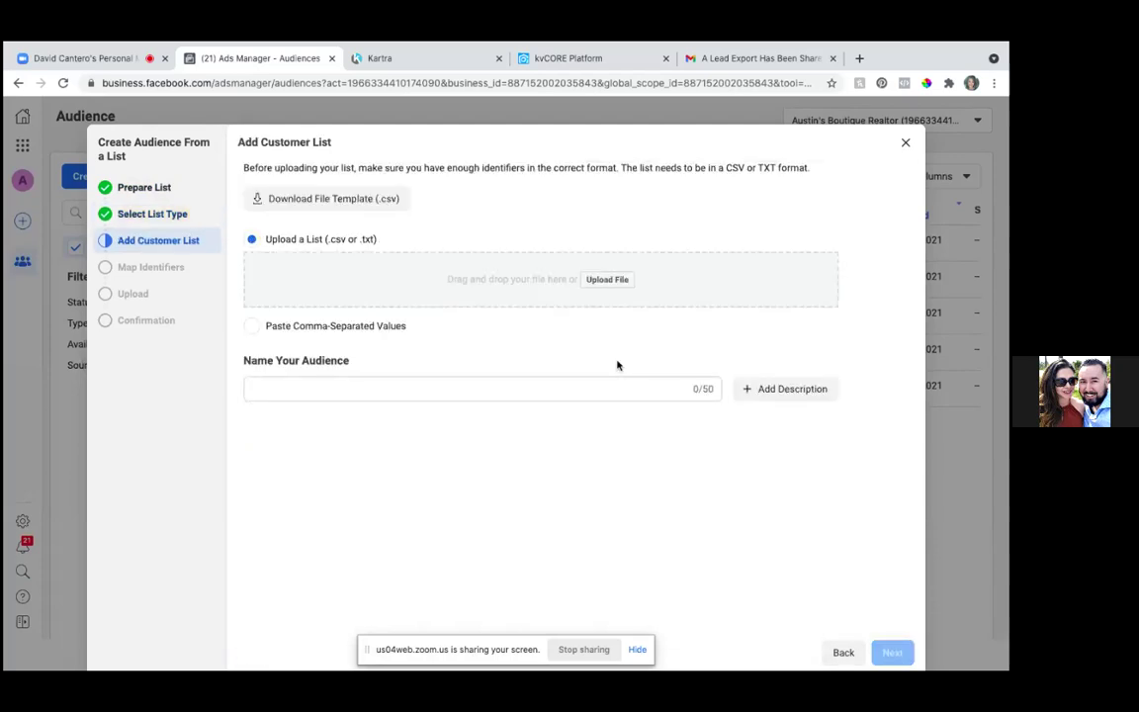
# - Upload the exported leads CSV from Recents and rename the audience to kvcore
pyautogui.click(609, 281)
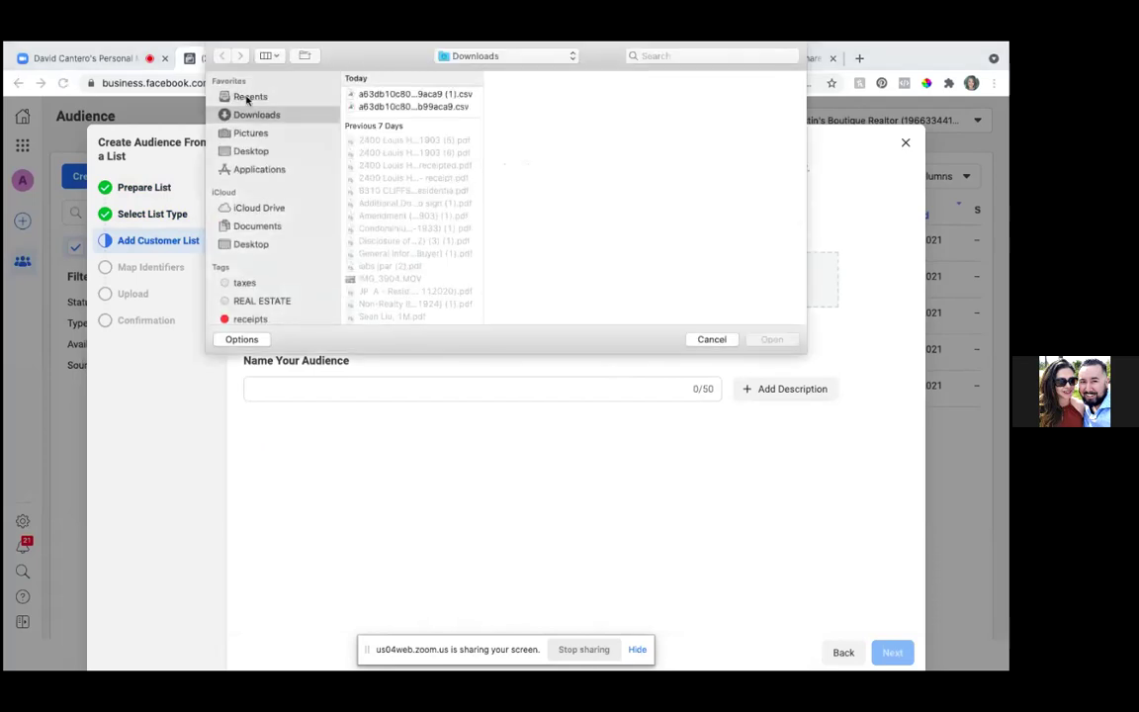
pyautogui.click(247, 98)
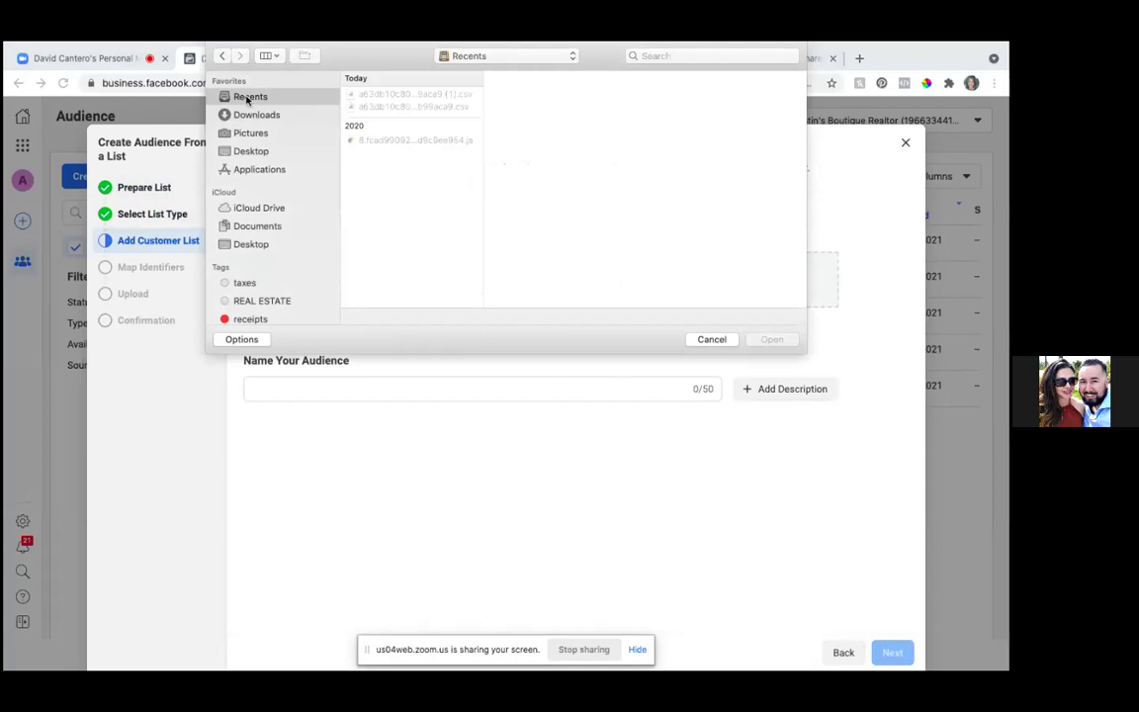
pyautogui.doubleClick(416, 96)
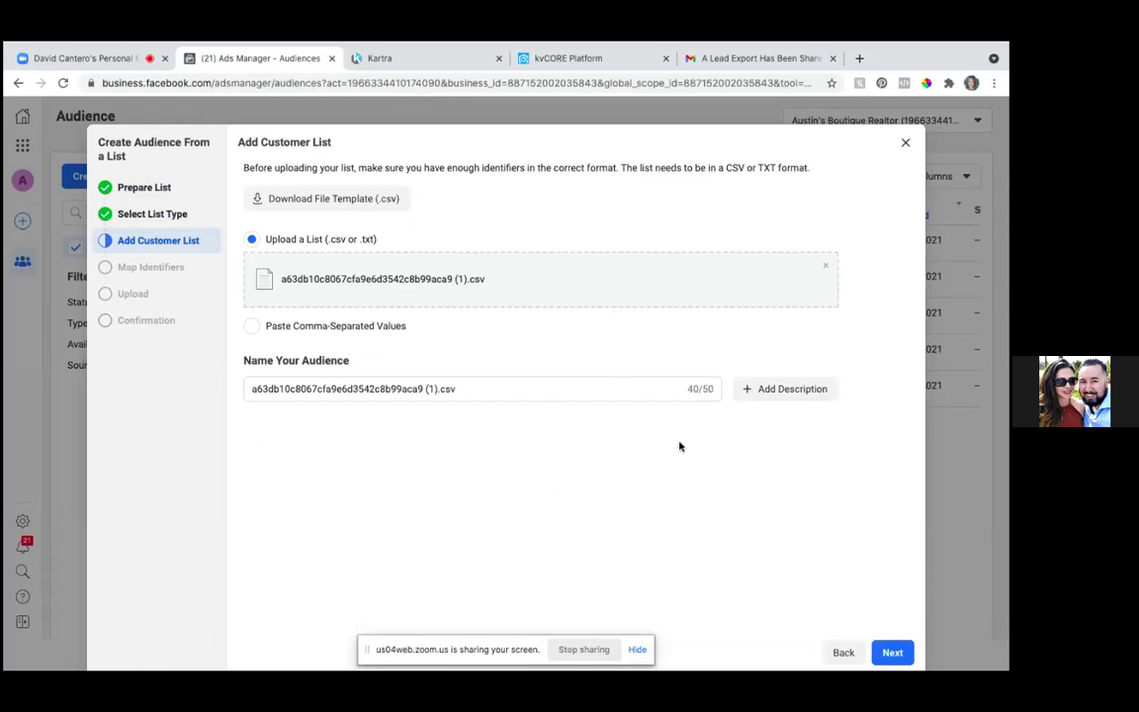
pyautogui.click(477, 385)
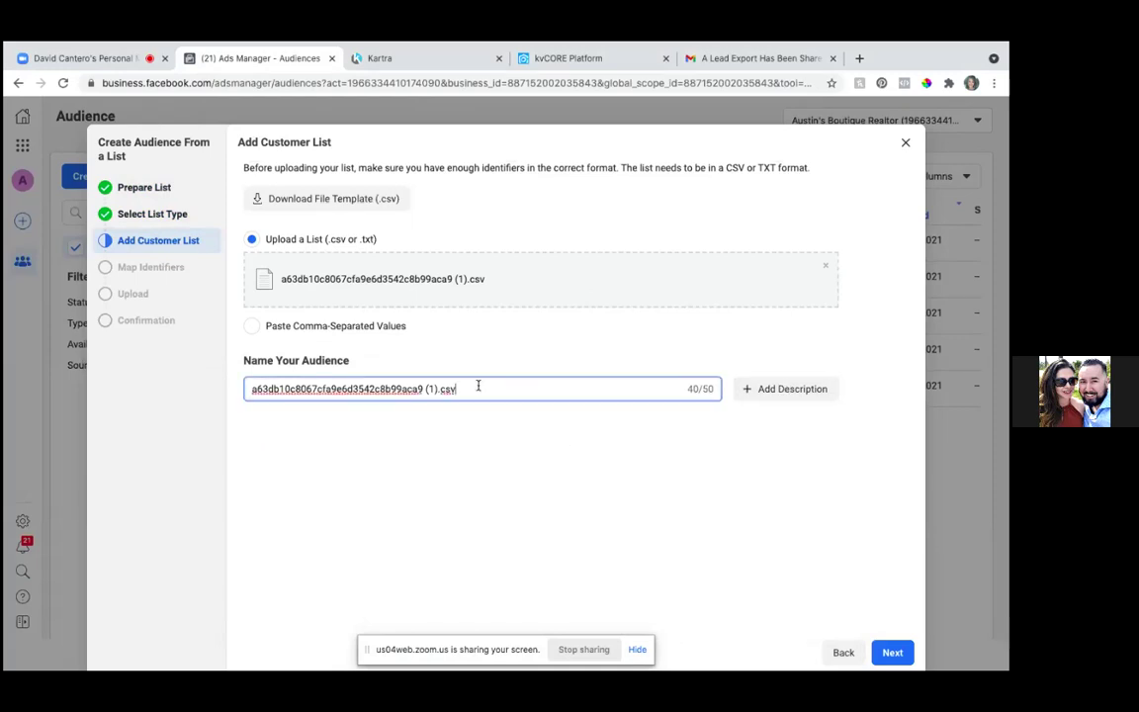
pyautogui.press('BackSpace')
pyautogui.press('BackSpace')
pyautogui.press('BackSpace')
pyautogui.press('BackSpace')
pyautogui.press('BackSpace')
pyautogui.press('BackSpace')
pyautogui.press('BackSpace')
pyautogui.press('BackSpace')
pyautogui.press('BackSpace')
pyautogui.press('BackSpace')
pyautogui.press('BackSpace')
pyautogui.press('BackSpace')
pyautogui.press('BackSpace')
pyautogui.press('BackSpace')
pyautogui.press('BackSpace')
pyautogui.press('BackSpace')
pyautogui.press('BackSpace')
pyautogui.press('BackSpace')
pyautogui.press('BackSpace')
pyautogui.press('BackSpace')
pyautogui.press('BackSpace')
pyautogui.press('BackSpace')
pyautogui.press('BackSpace')
pyautogui.press('BackSpace')
pyautogui.press('BackSpace')
pyautogui.press('BackSpace')
pyautogui.press('BackSpace')
pyautogui.press('BackSpace')
pyautogui.press('BackSpace')
pyautogui.press('BackSpace')
pyautogui.press('BackSpace')
pyautogui.press('BackSpace')
pyautogui.press('BackSpace')
pyautogui.press('BackSpace')
pyautogui.press('BackSpace')
pyautogui.press('BackSpace')
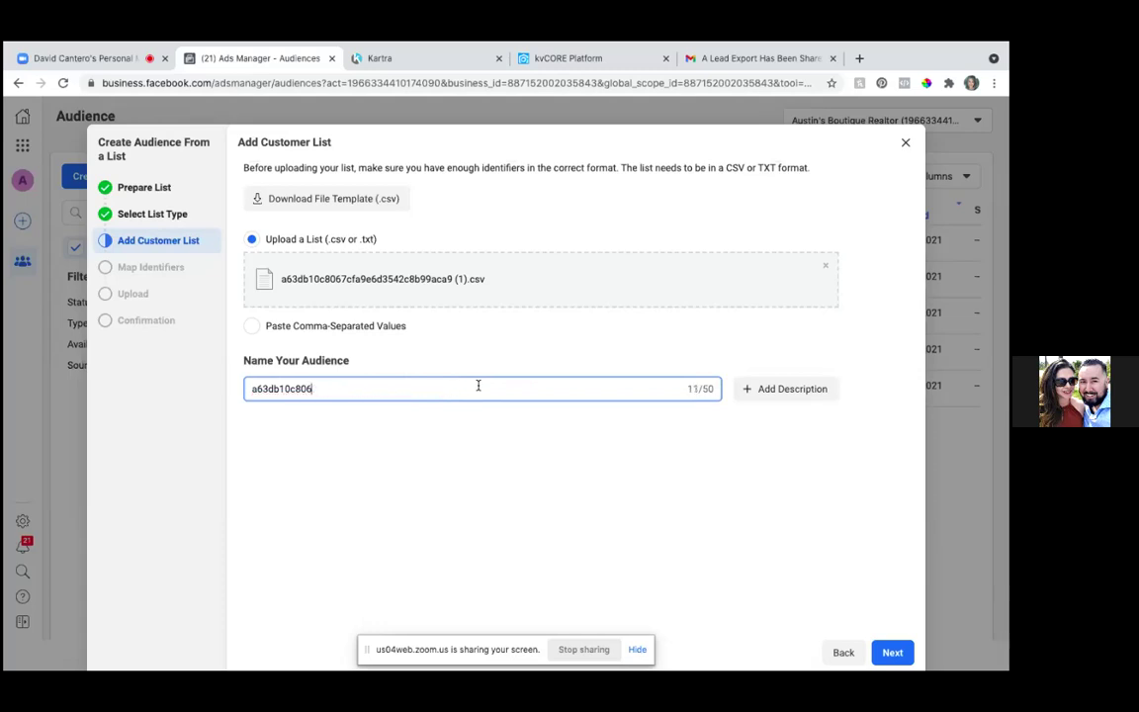
pyautogui.write('kvcore')
# - Keep the Email, Phone Number and ZIP mappings and import all 170 rows as kvcore
pyautogui.click(892, 651)
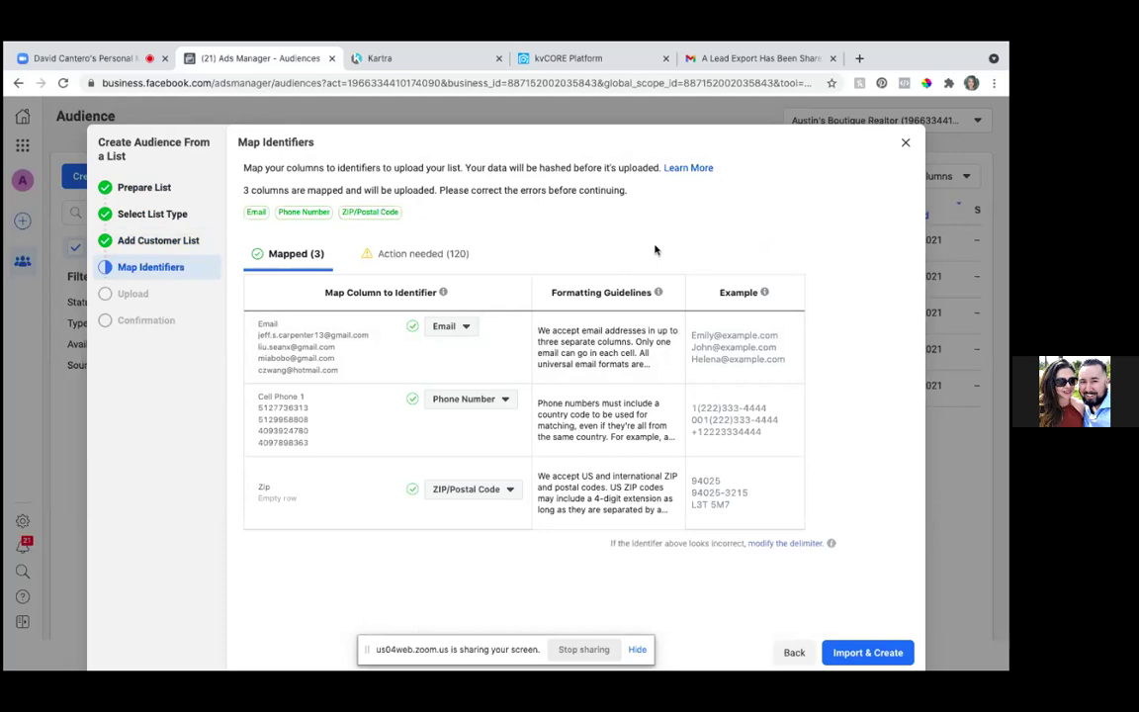
pyautogui.click(867, 652)
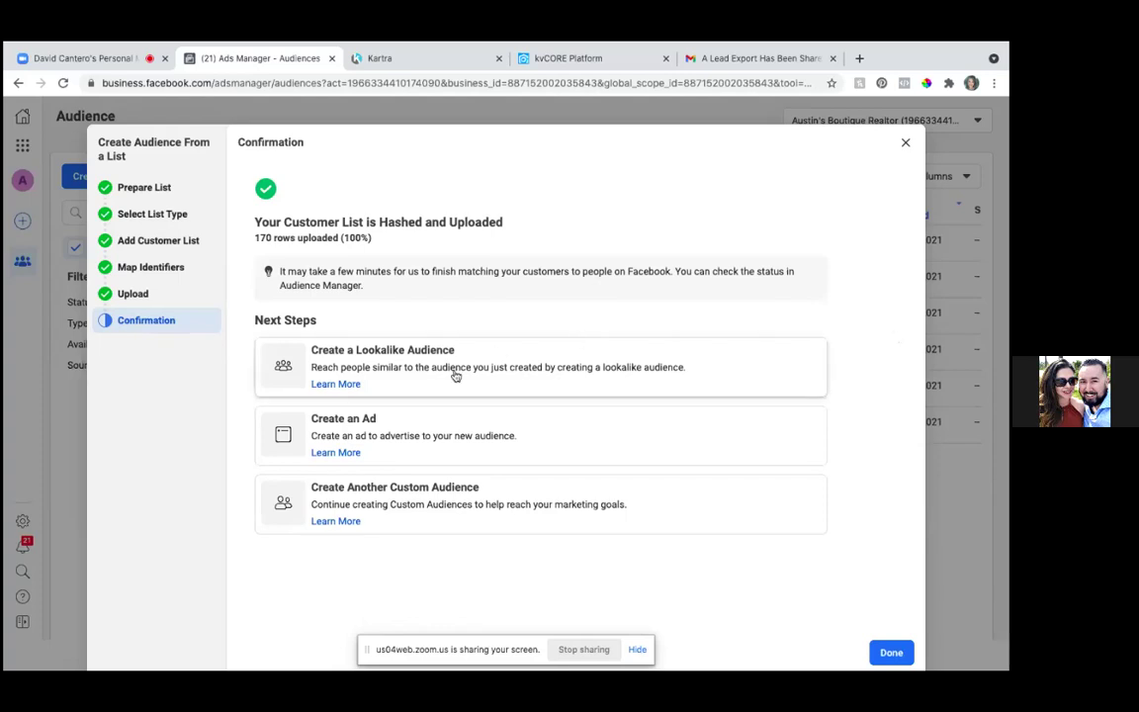
# - Start a lookalike audience from the kvcore list and search locations for Austin, then Texas
pyautogui.click(402, 354)
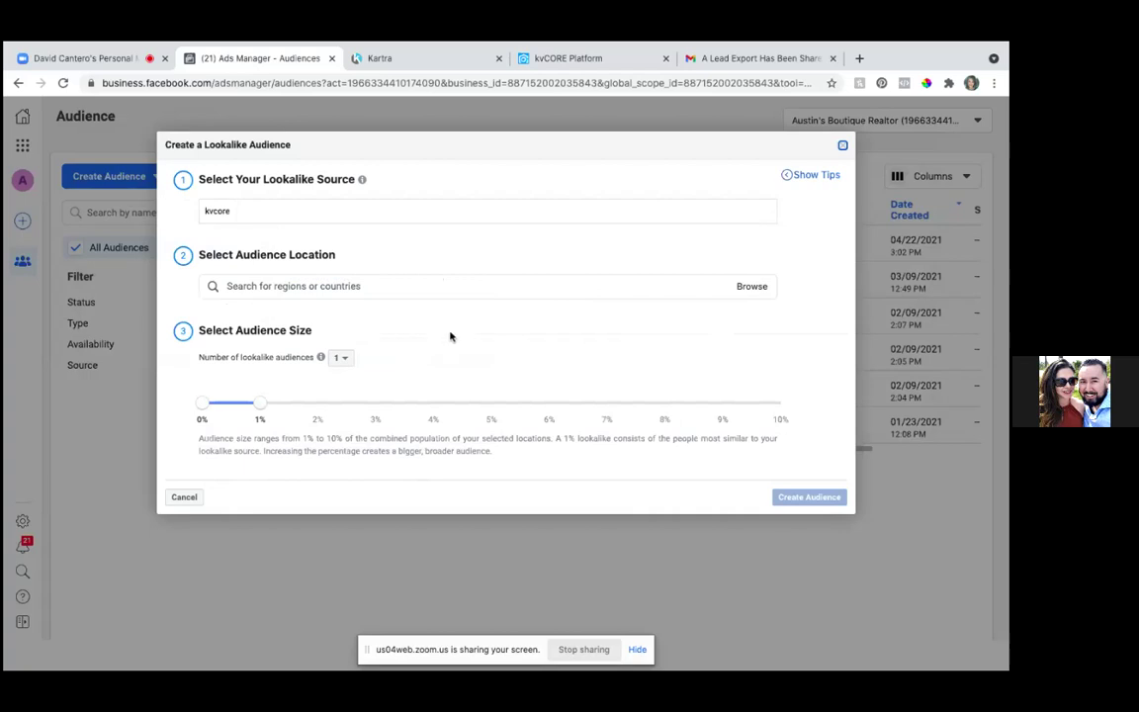
pyautogui.click(237, 285)
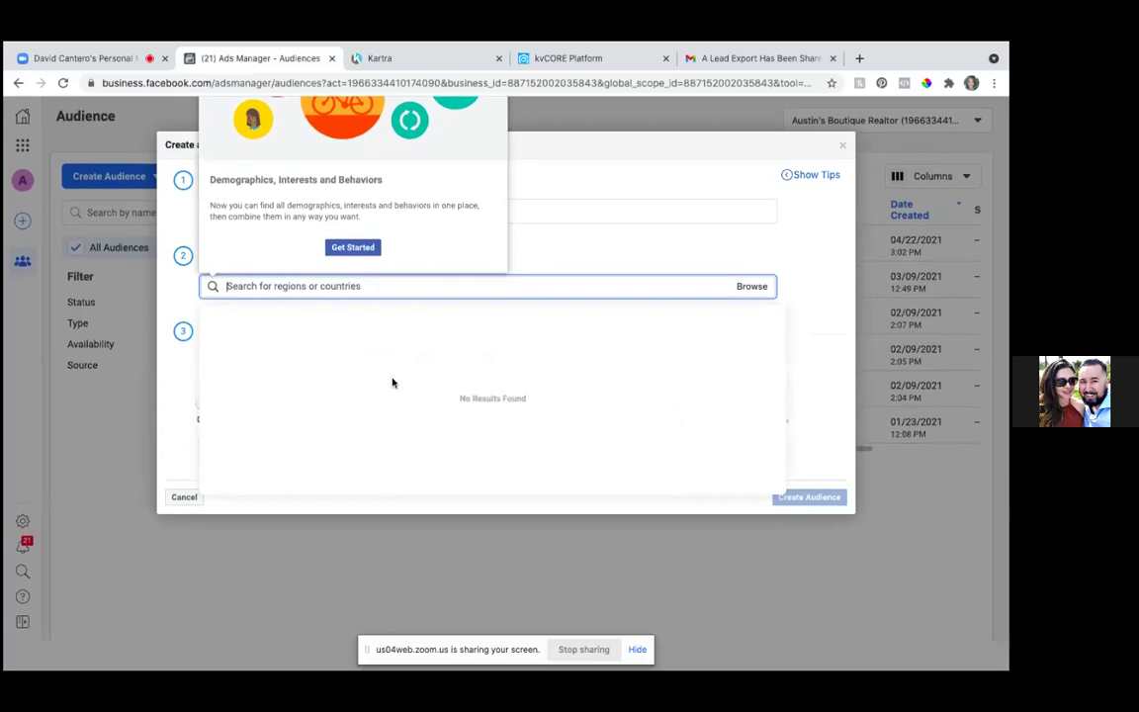
pyautogui.write('Austin')
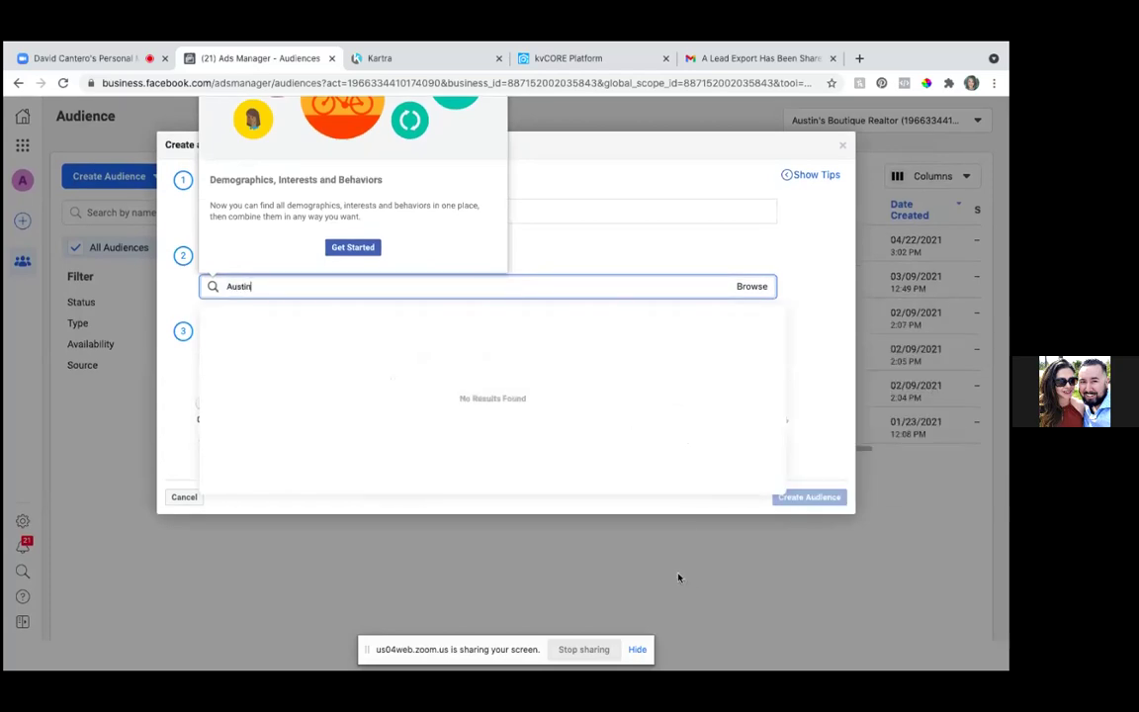
pyautogui.click(762, 287)
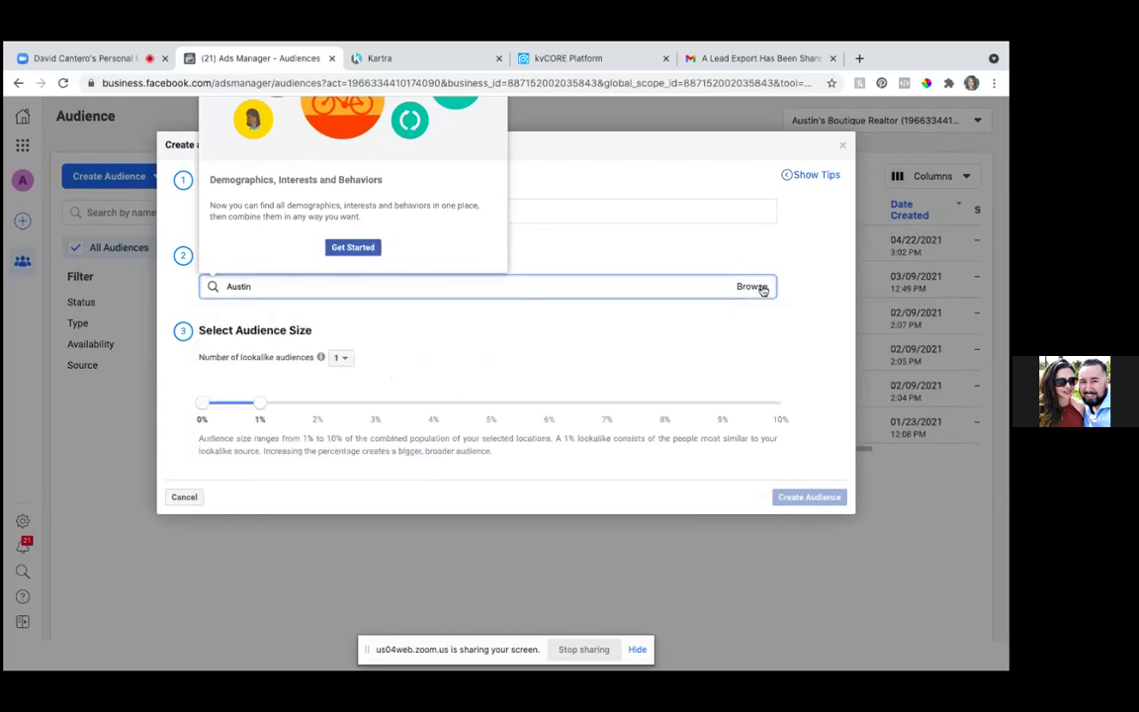
pyautogui.doubleClick(256, 285)
pyautogui.write('T')
pyautogui.press('BackSpace')
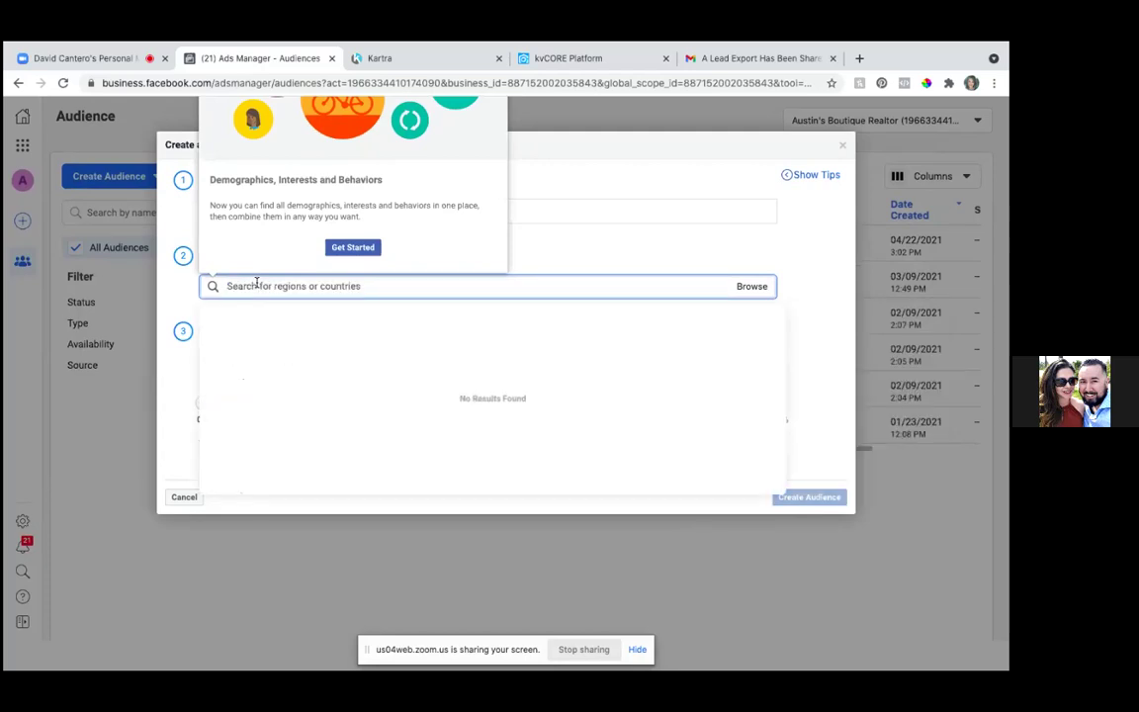
pyautogui.write('Texas')
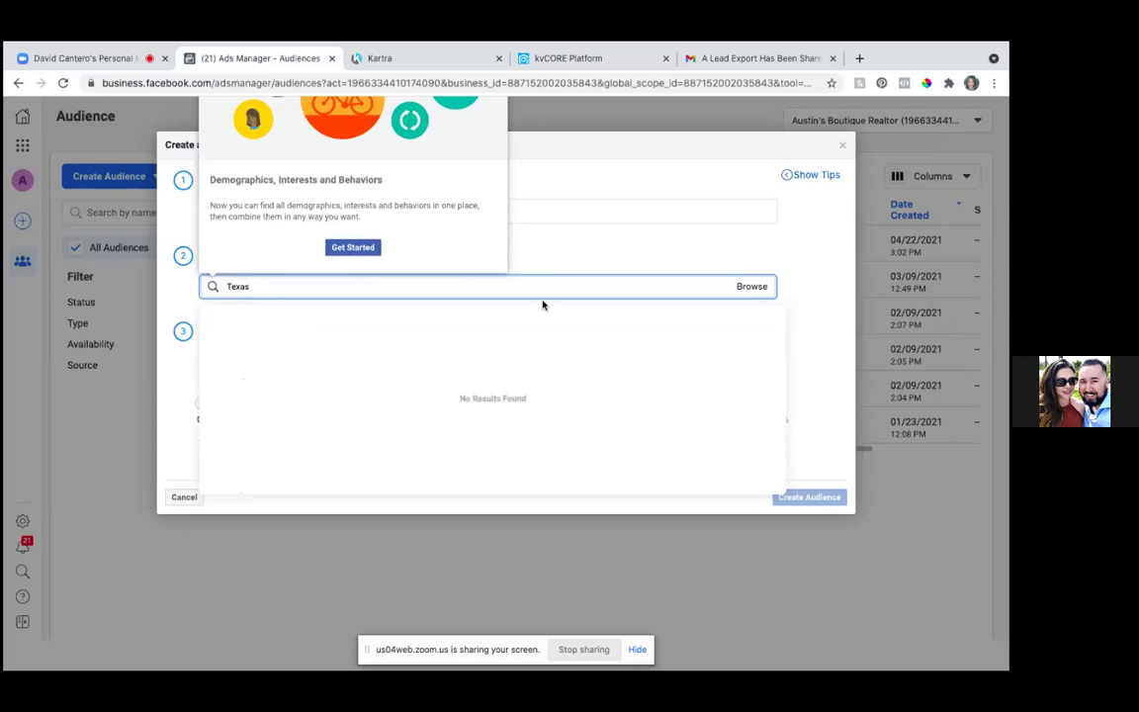
# - Browse the countries list, then close the country suggestions without choosing a location
pyautogui.click(759, 287)
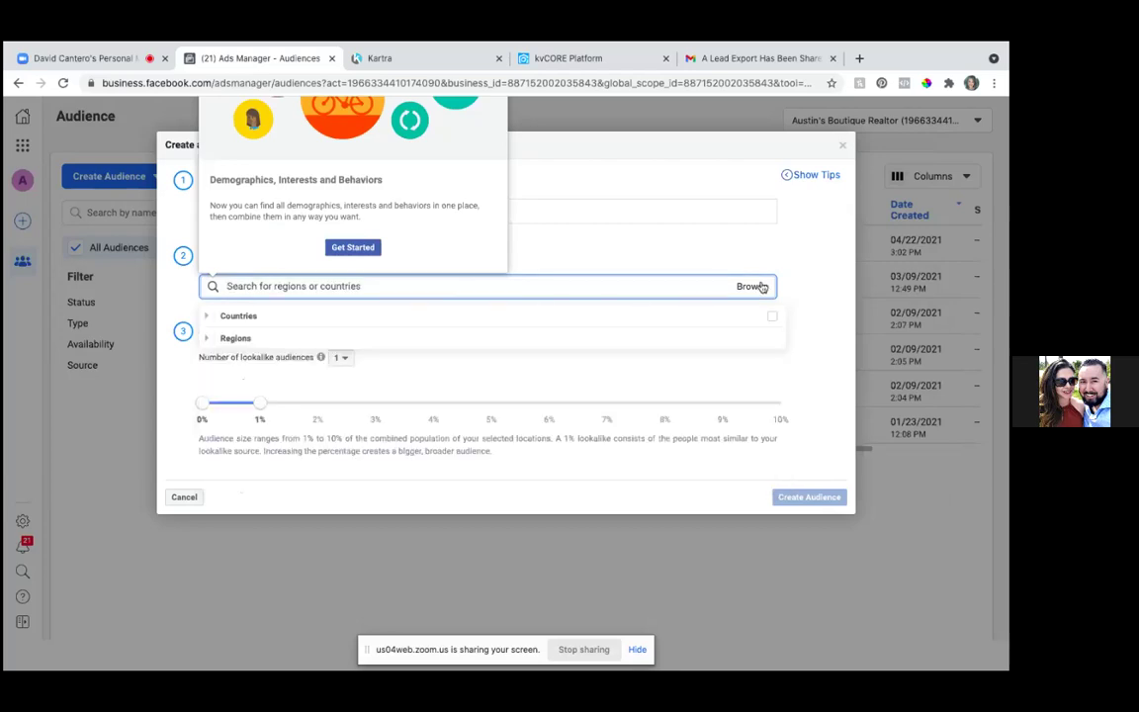
pyautogui.click(236, 318)
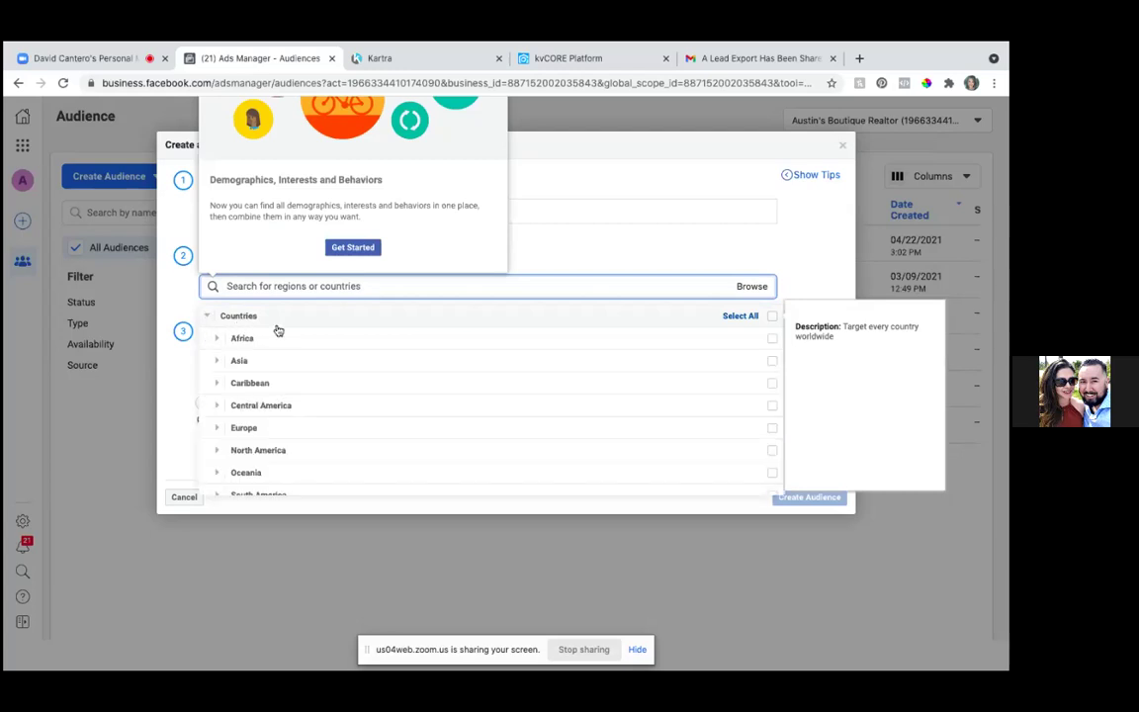
pyautogui.scroll(-1, 287, 435)
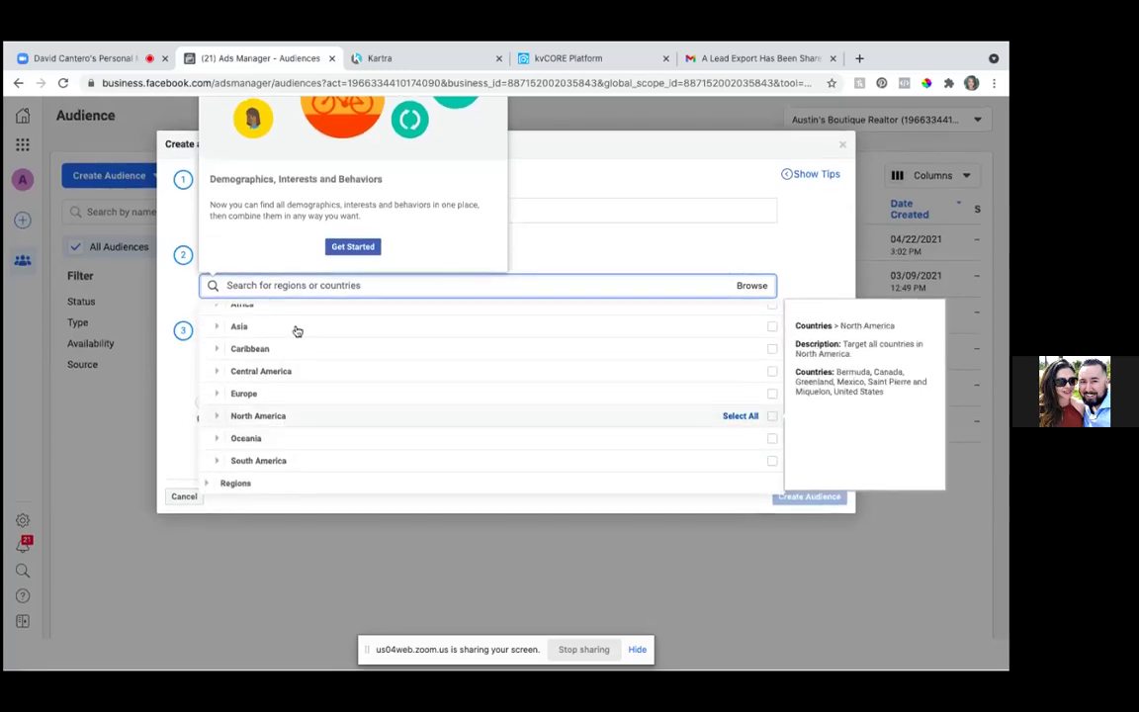
pyautogui.click(376, 286)
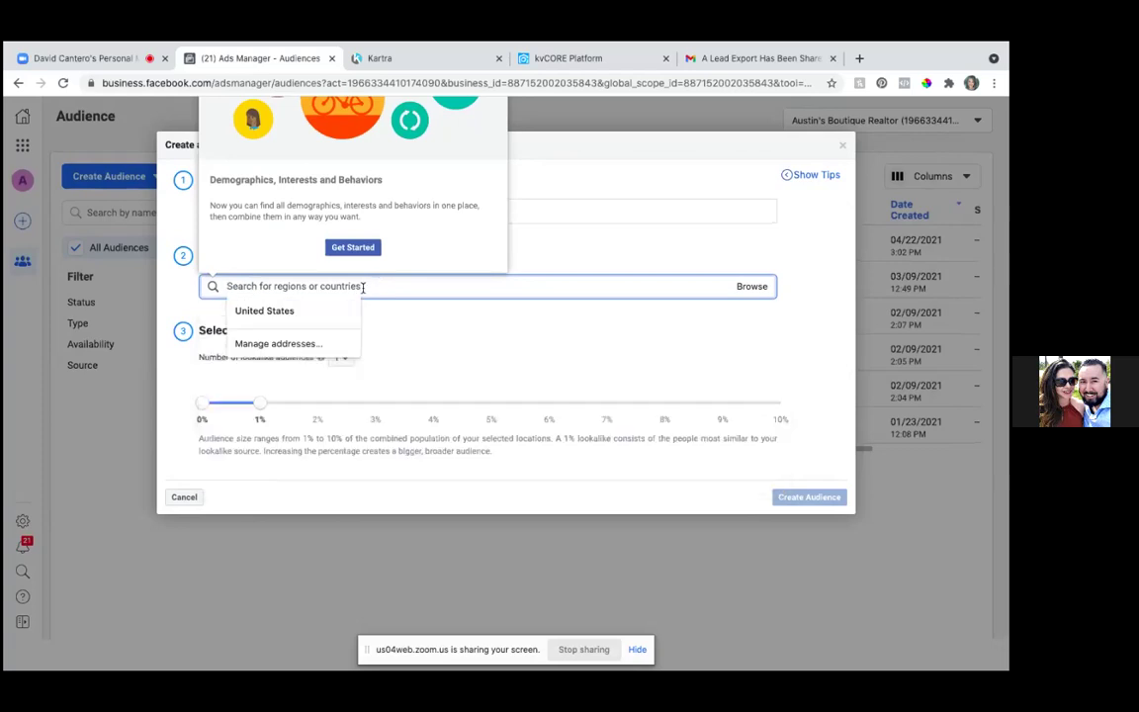
pyautogui.click(276, 310)
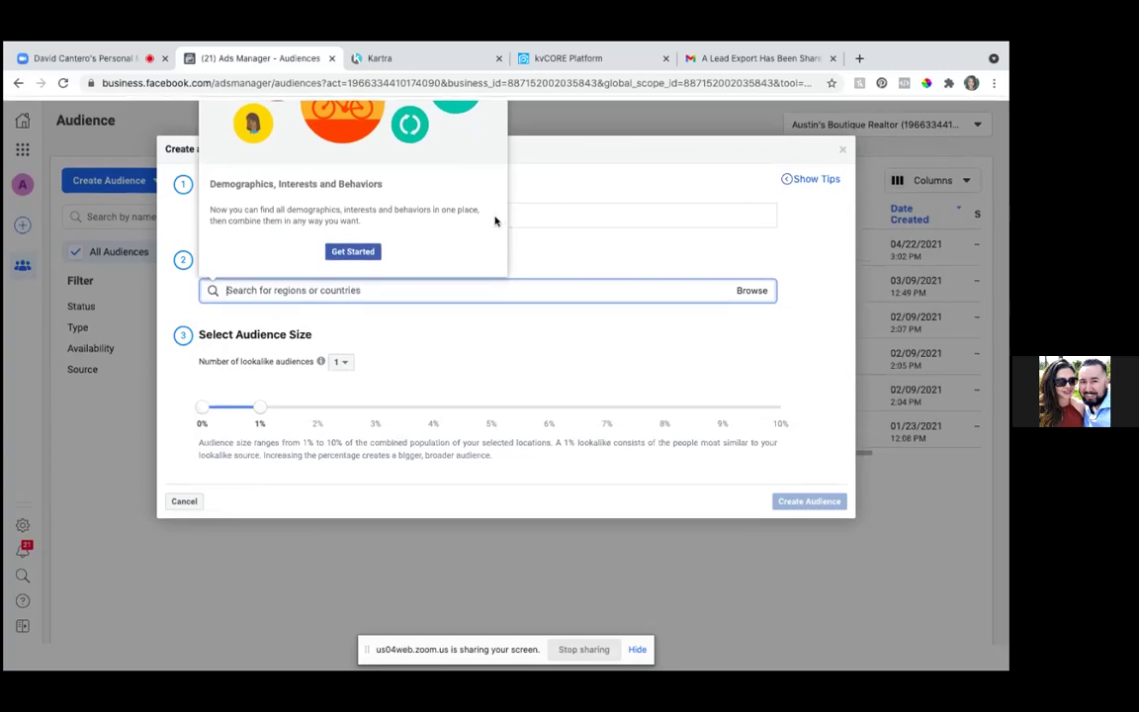
pyautogui.click(753, 288)
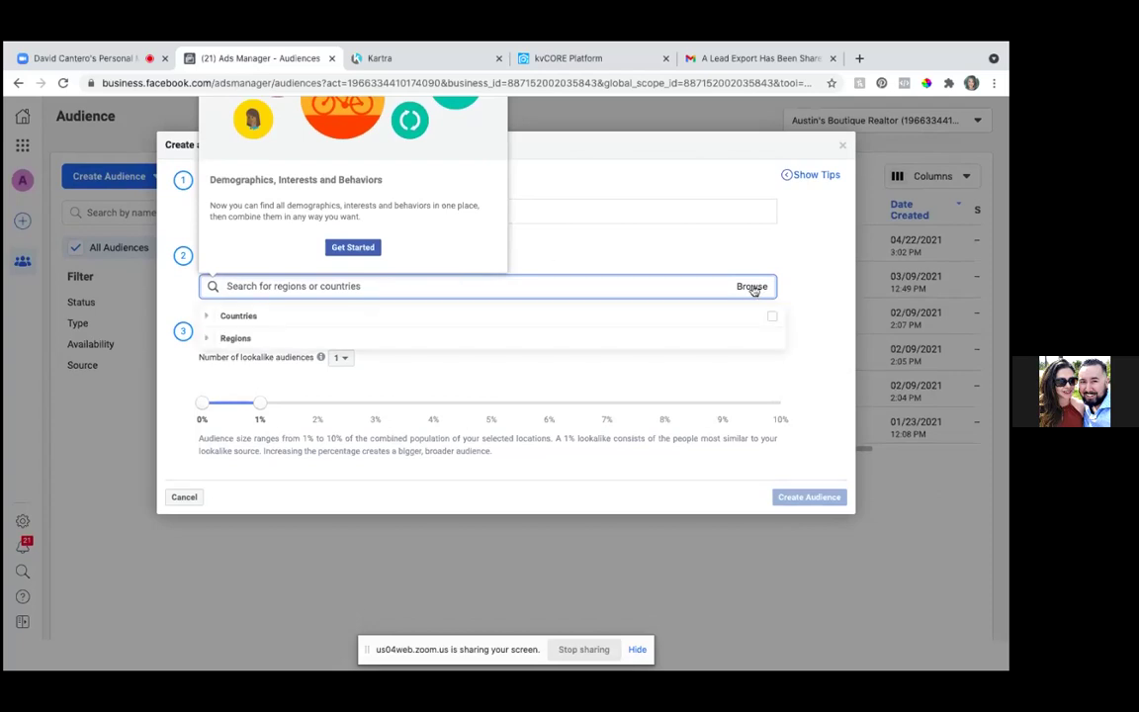
pyautogui.click(256, 340)
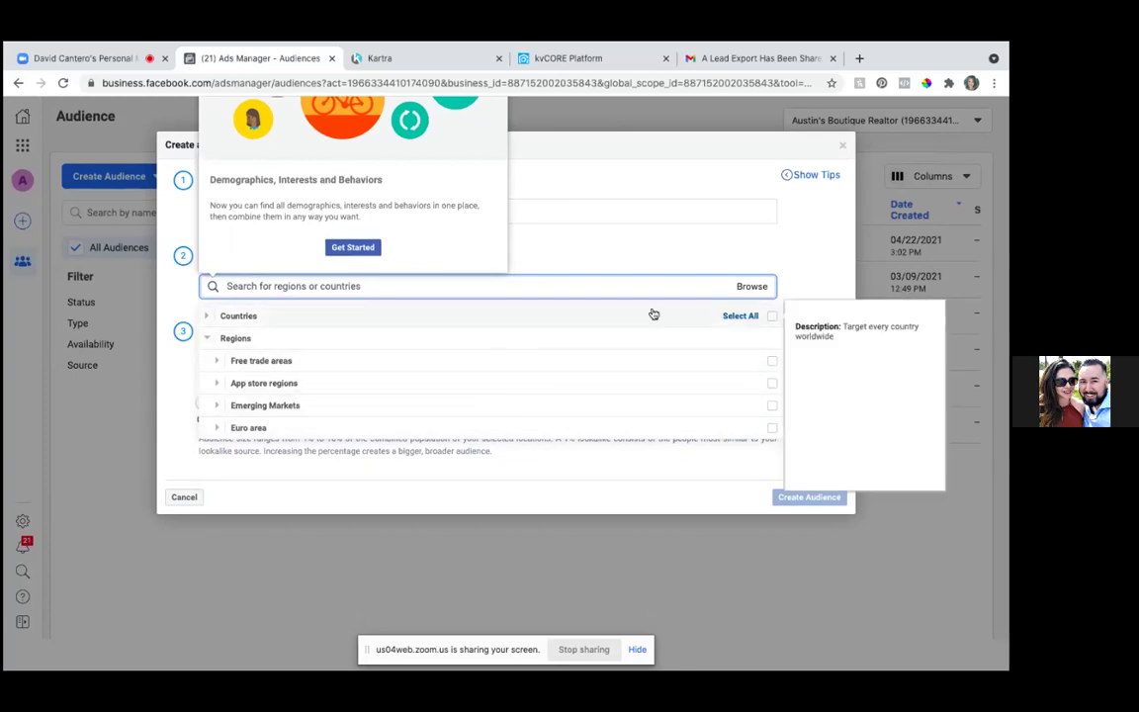
pyautogui.click(657, 310)
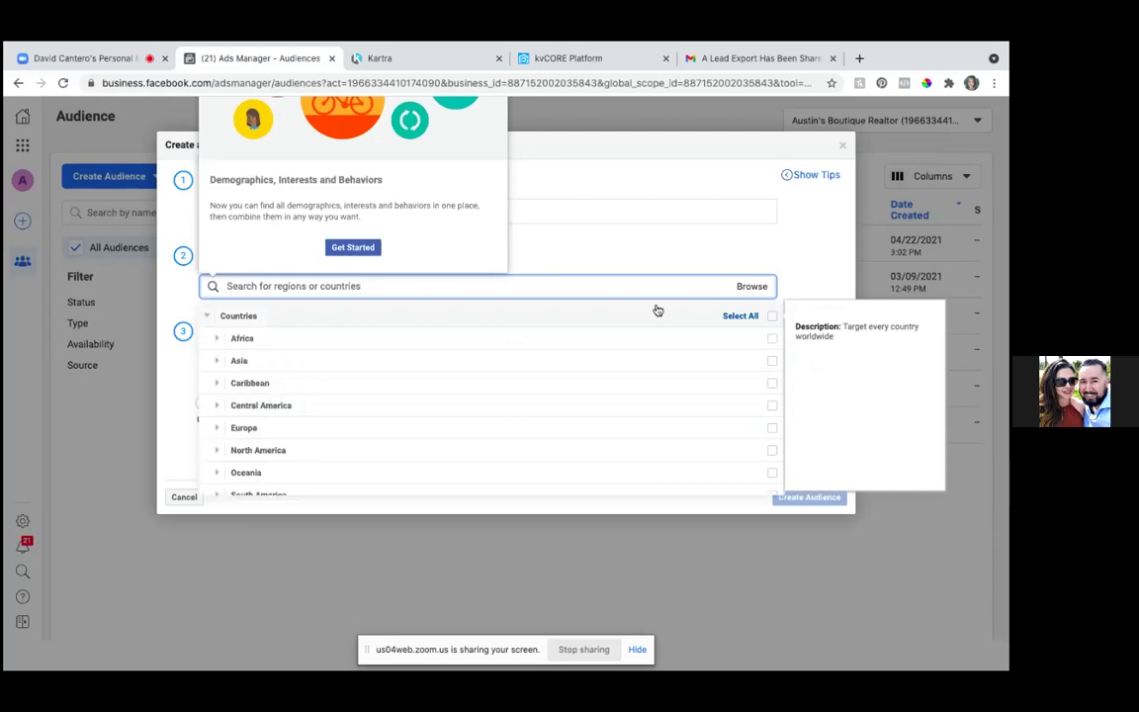
pyautogui.scroll(-1, 368, 389)
pyautogui.scroll(1, 370, 391)
pyautogui.scroll(-1, 370, 390)
pyautogui.scroll(1, 369, 391)
pyautogui.scroll(-1, 370, 391)
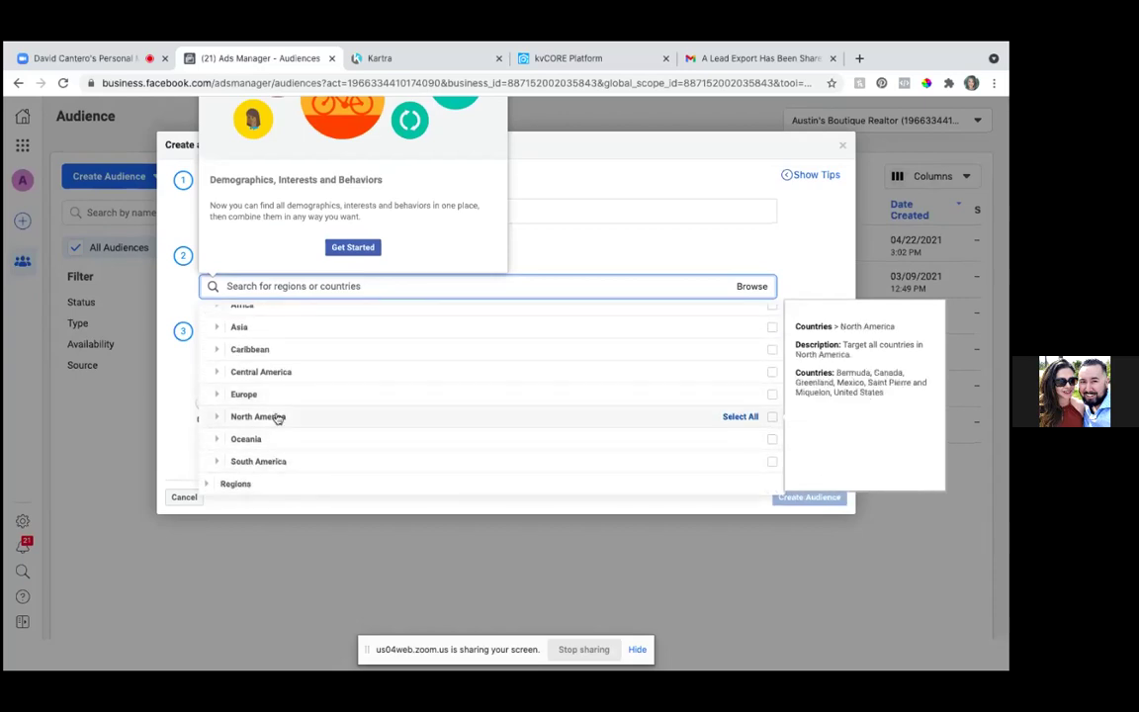
pyautogui.click(278, 417)
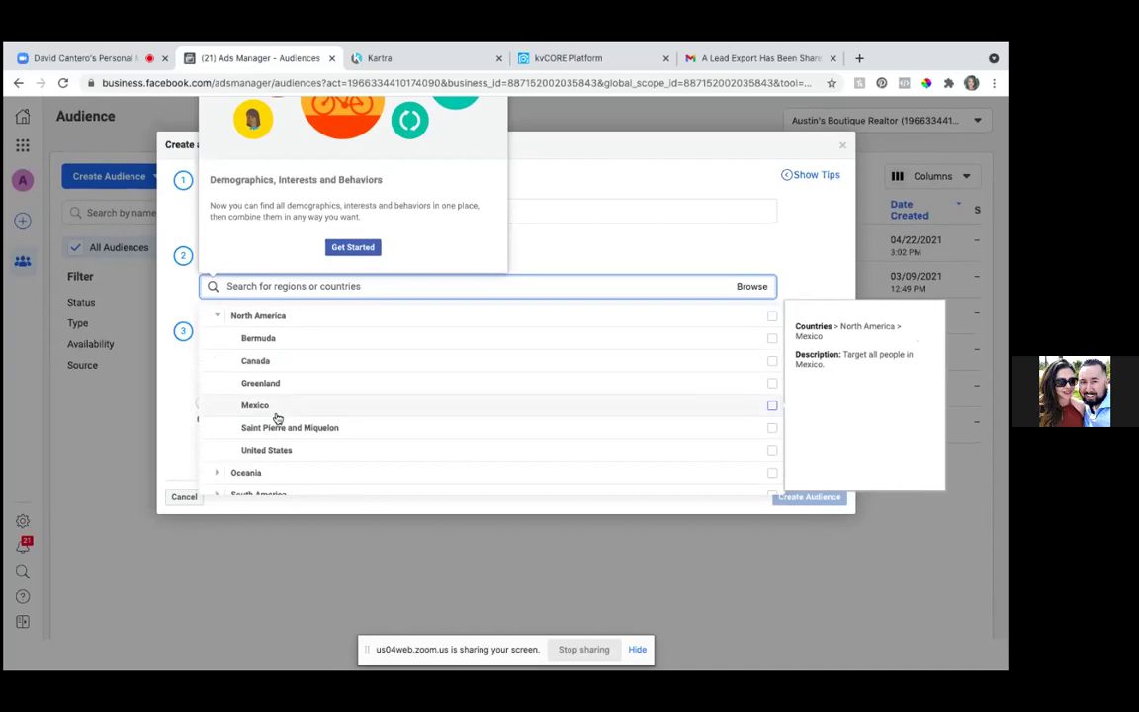
pyautogui.click(278, 451)
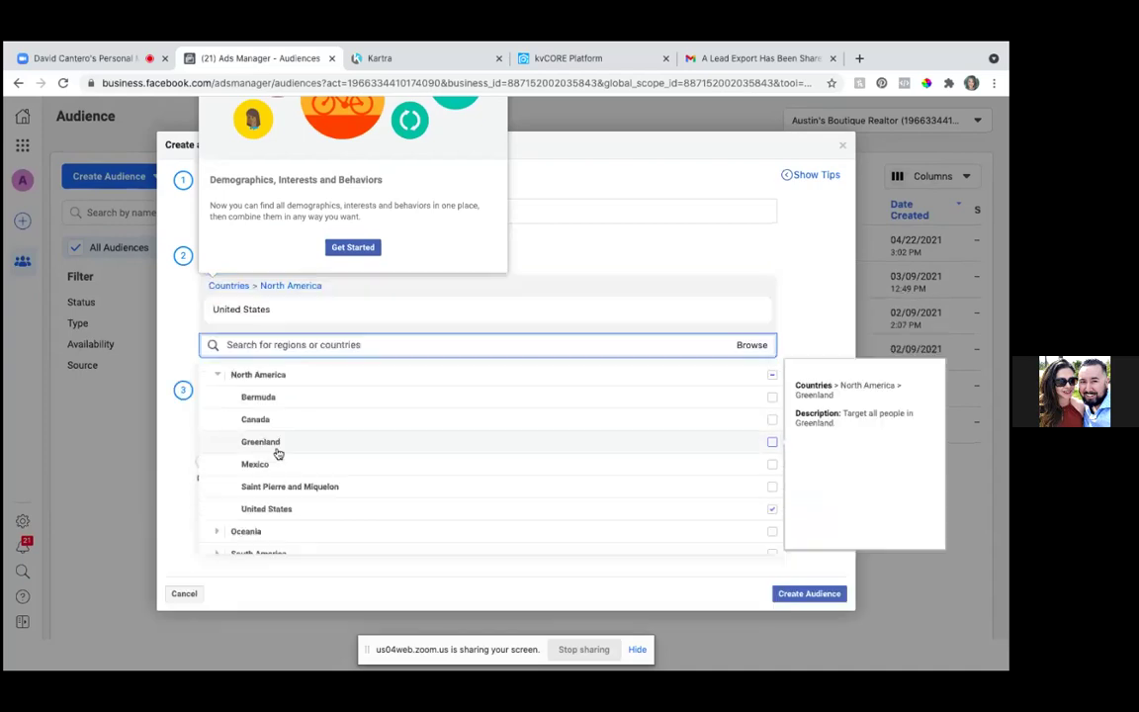
pyautogui.scroll(-1, 325, 485)
pyautogui.click(313, 501)
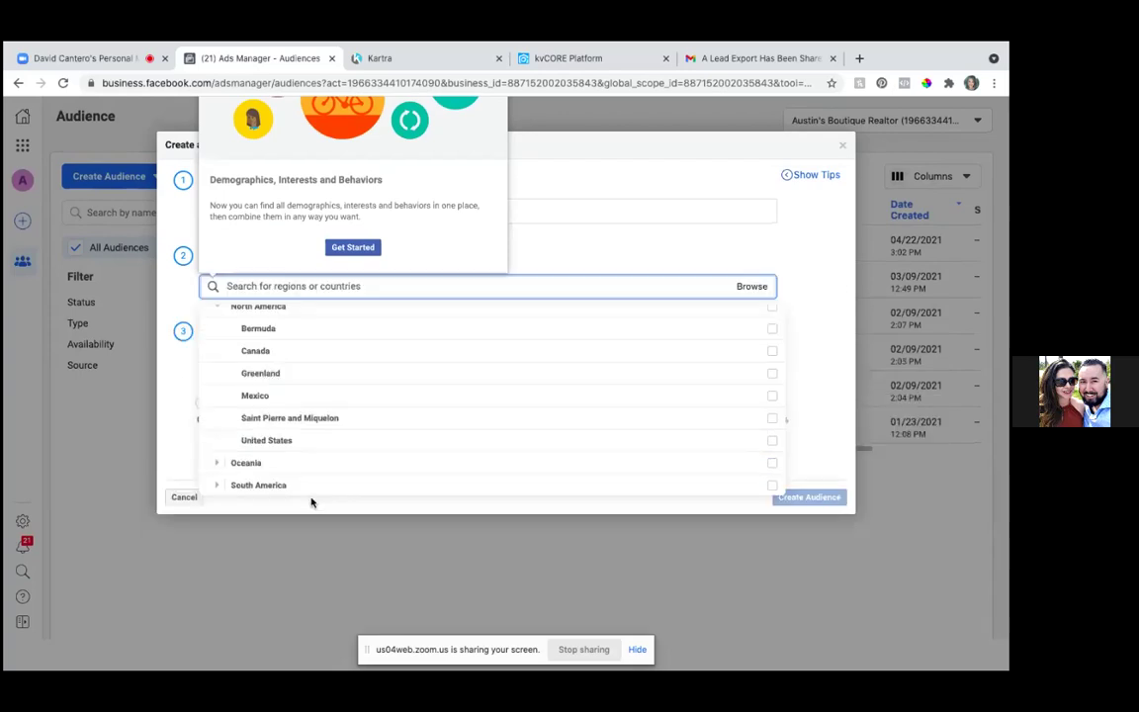
pyautogui.click(754, 265)
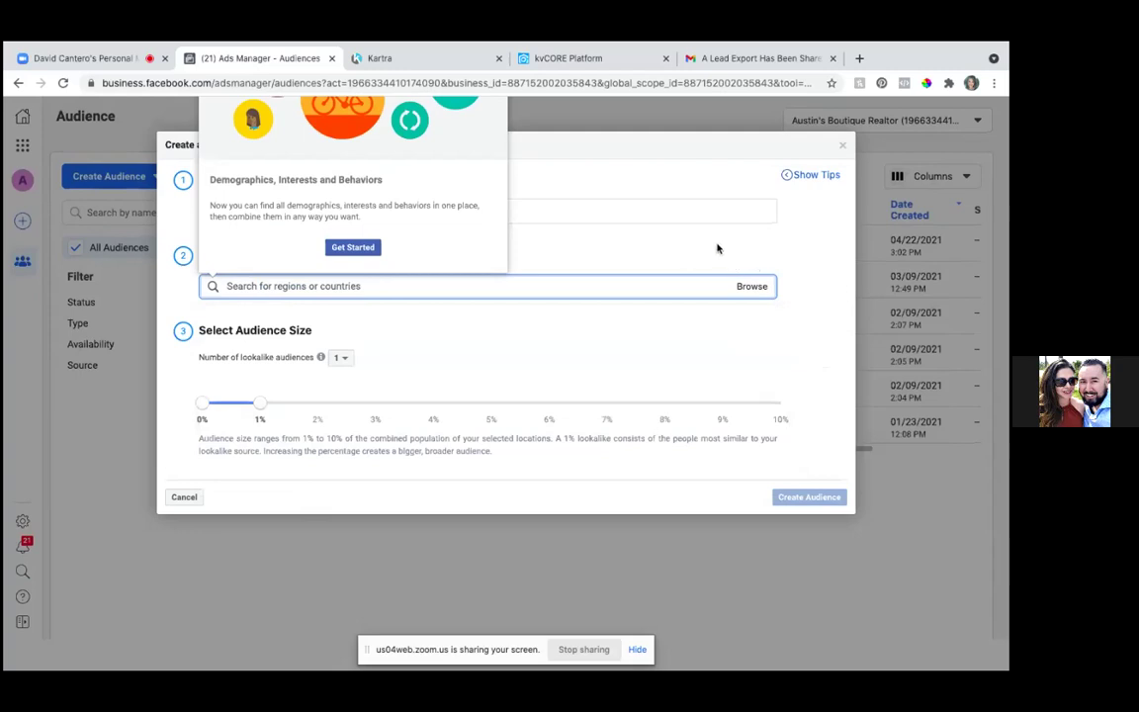
pyautogui.scroll(-1, 717, 247)
pyautogui.click(349, 248)
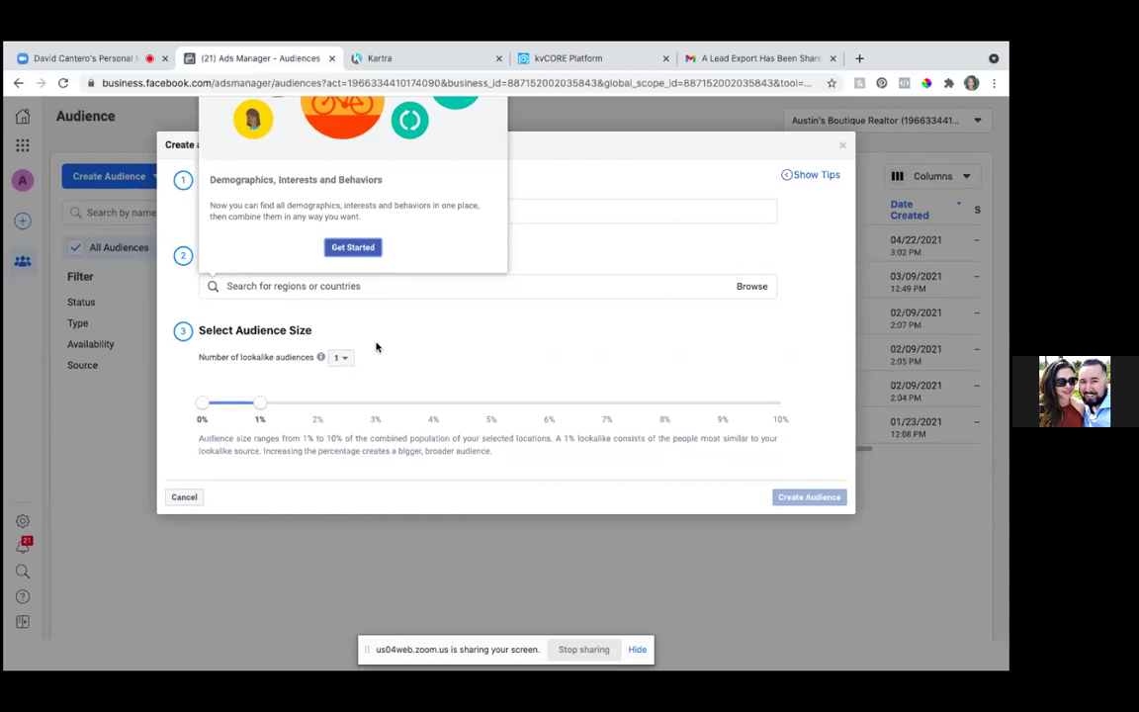
# - Set United States as the lookalike location and create the 1% lookalike audience
pyautogui.click(374, 287)
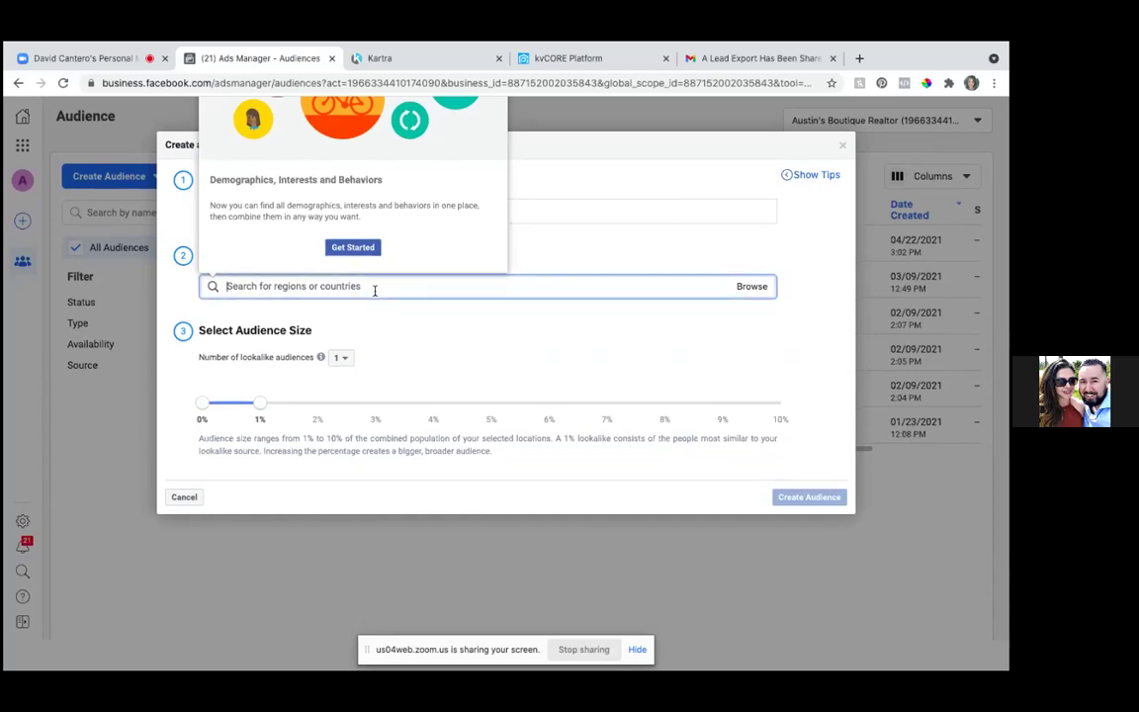
pyautogui.click(754, 287)
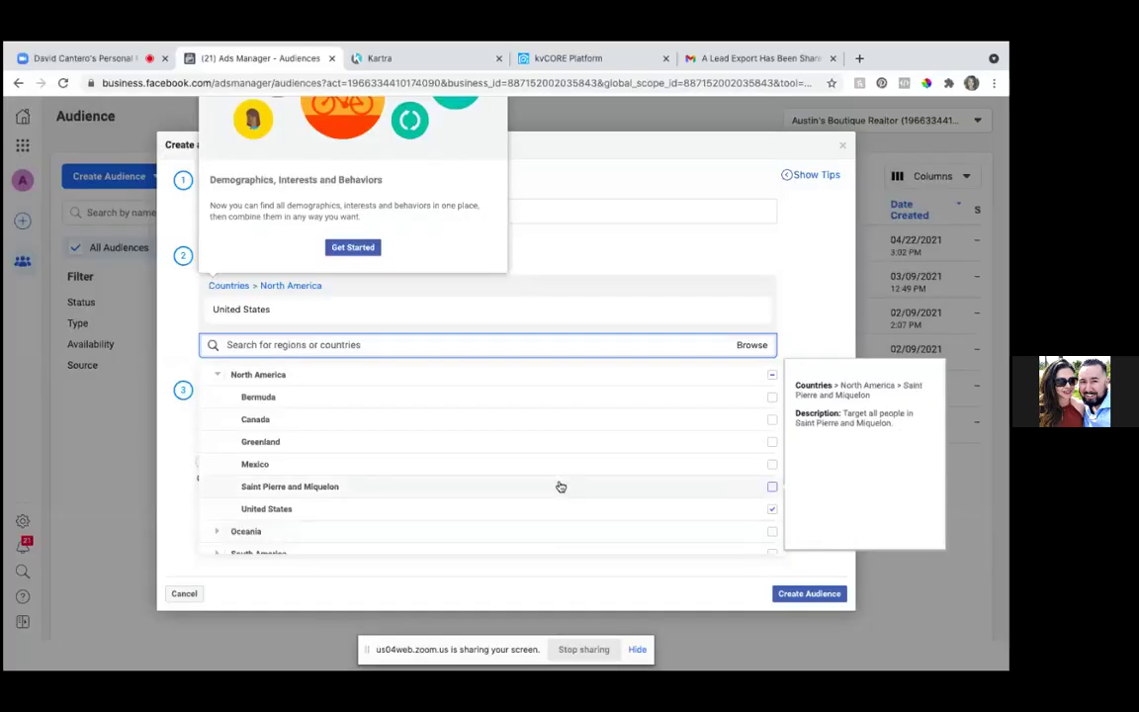
pyautogui.click(809, 594)
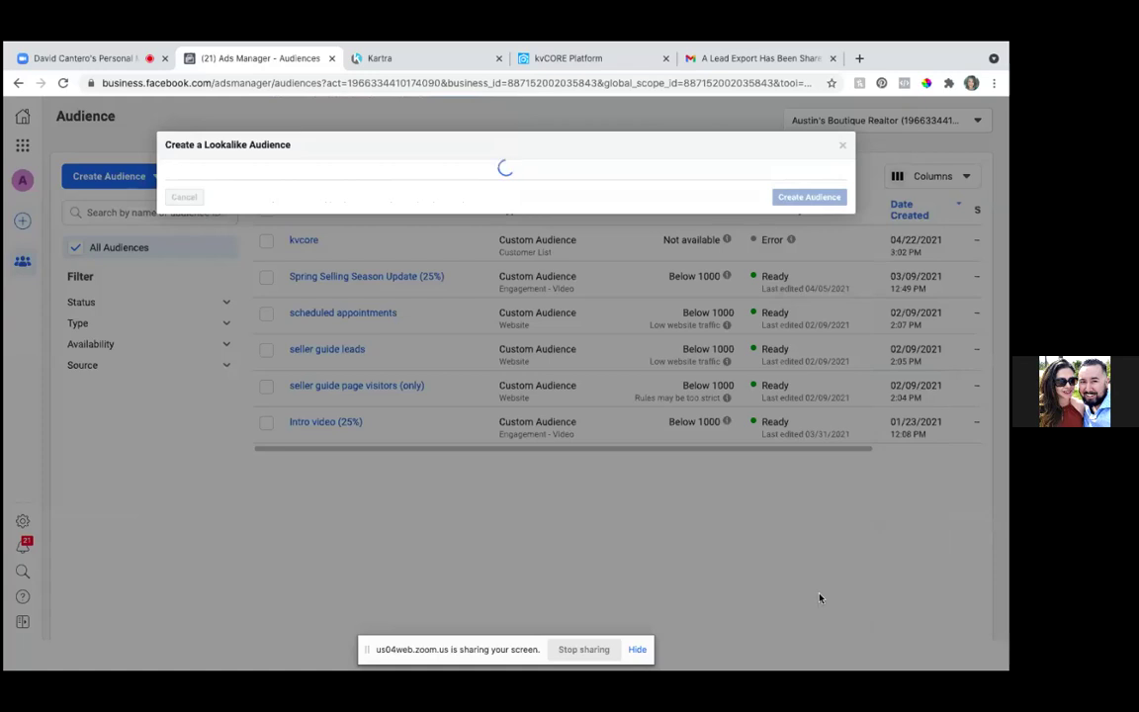
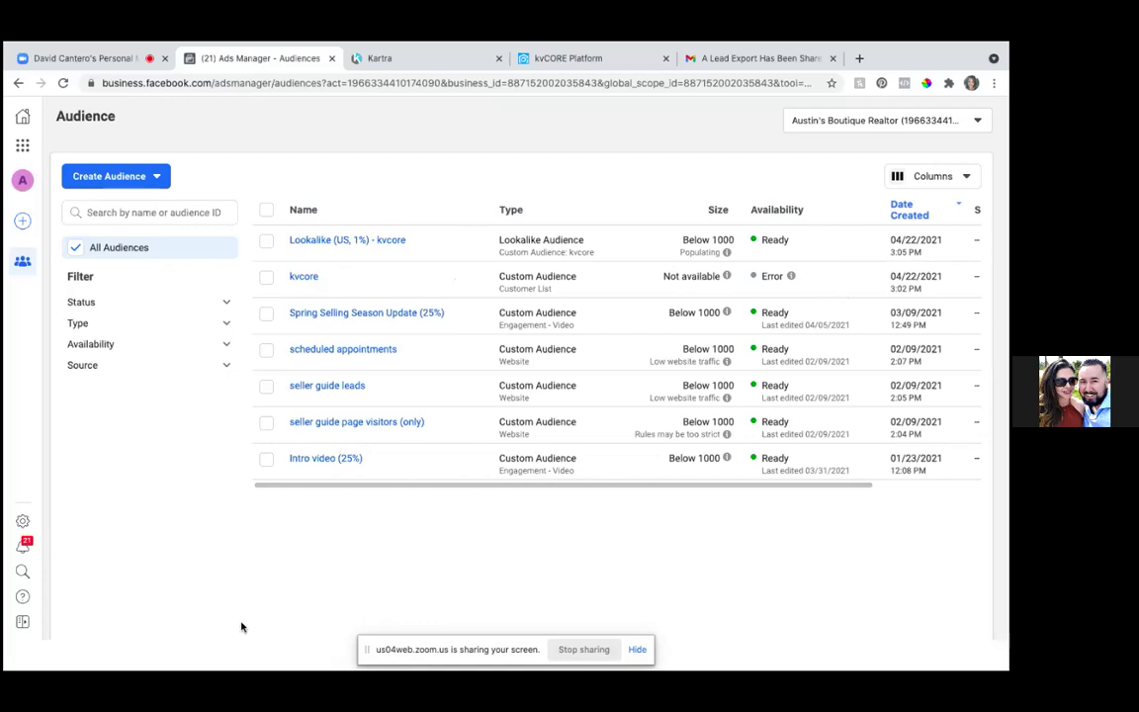
# - Return from Audiences to the Ads Manager Campaigns tab and close the red iOS 14 banner
pyautogui.scroll(-1, 242, 626)
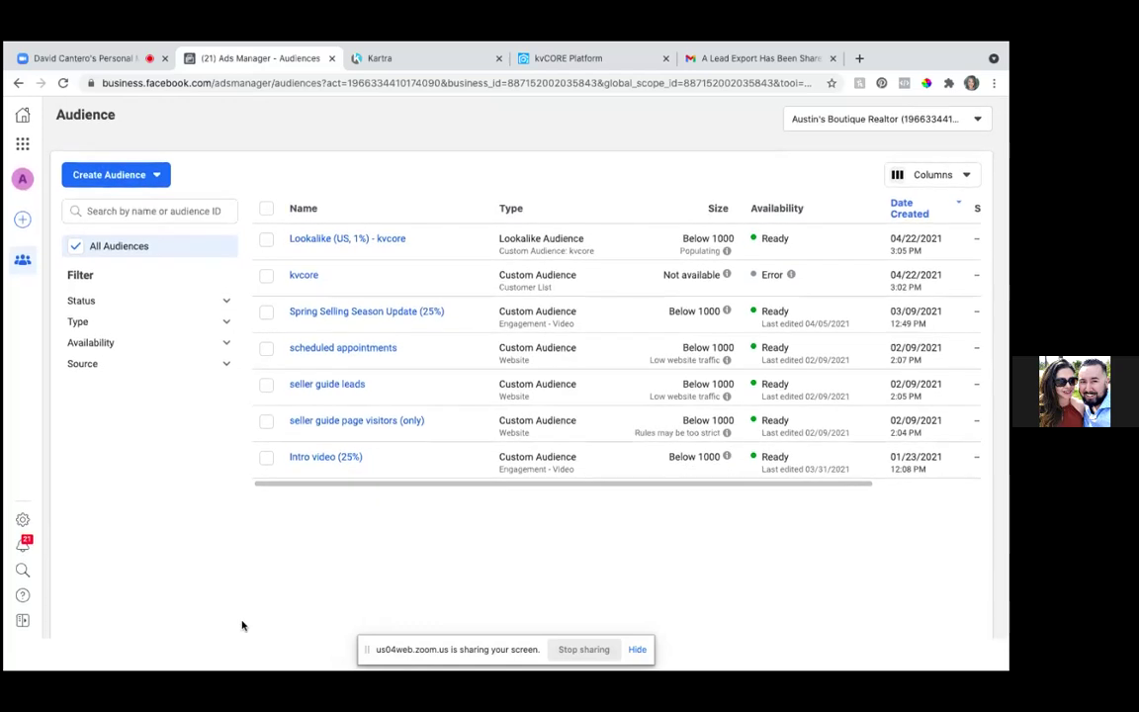
pyautogui.scroll(1, 242, 626)
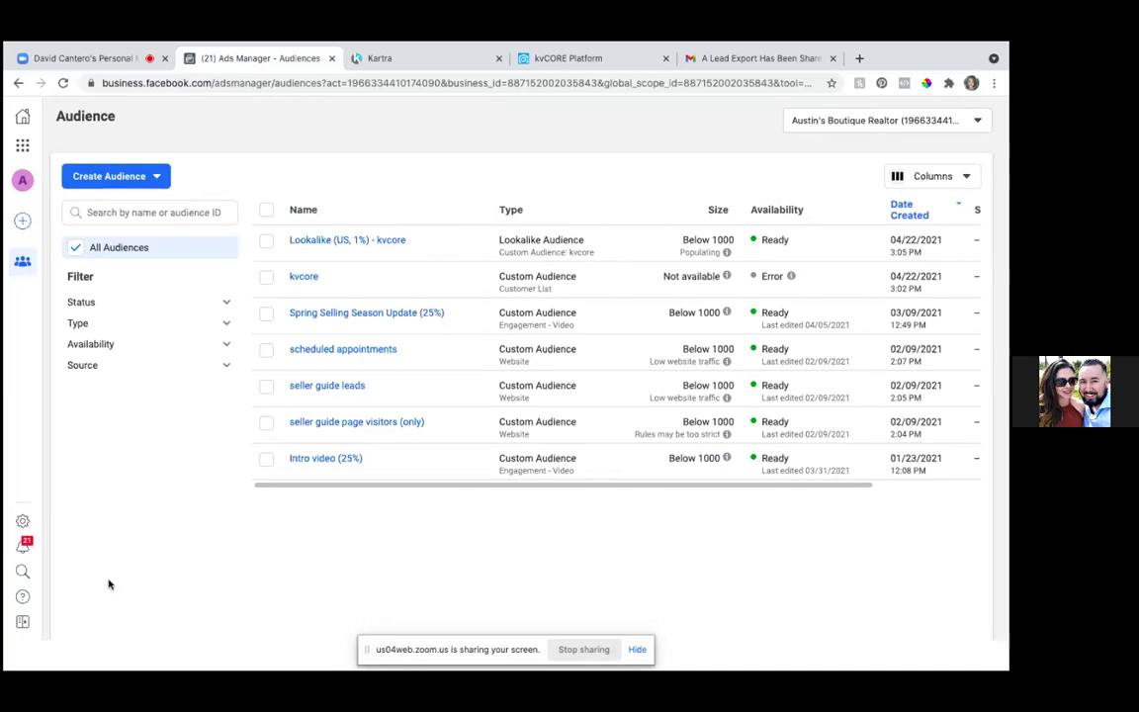
pyautogui.click(23, 151)
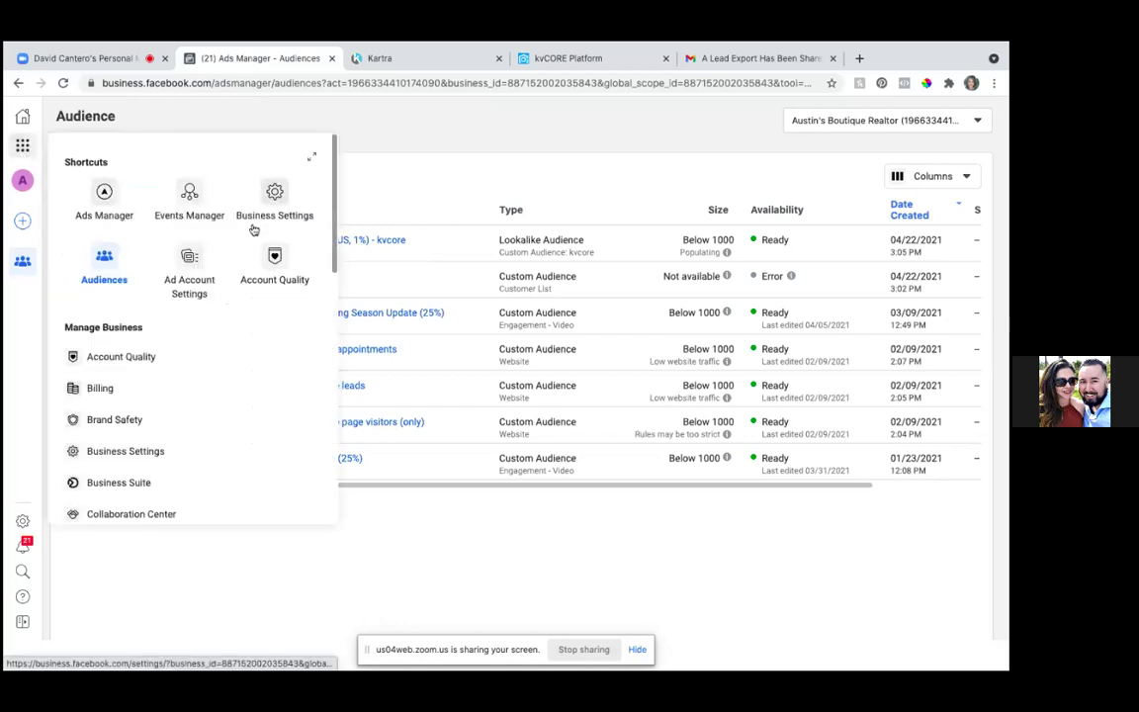
pyautogui.click(104, 191)
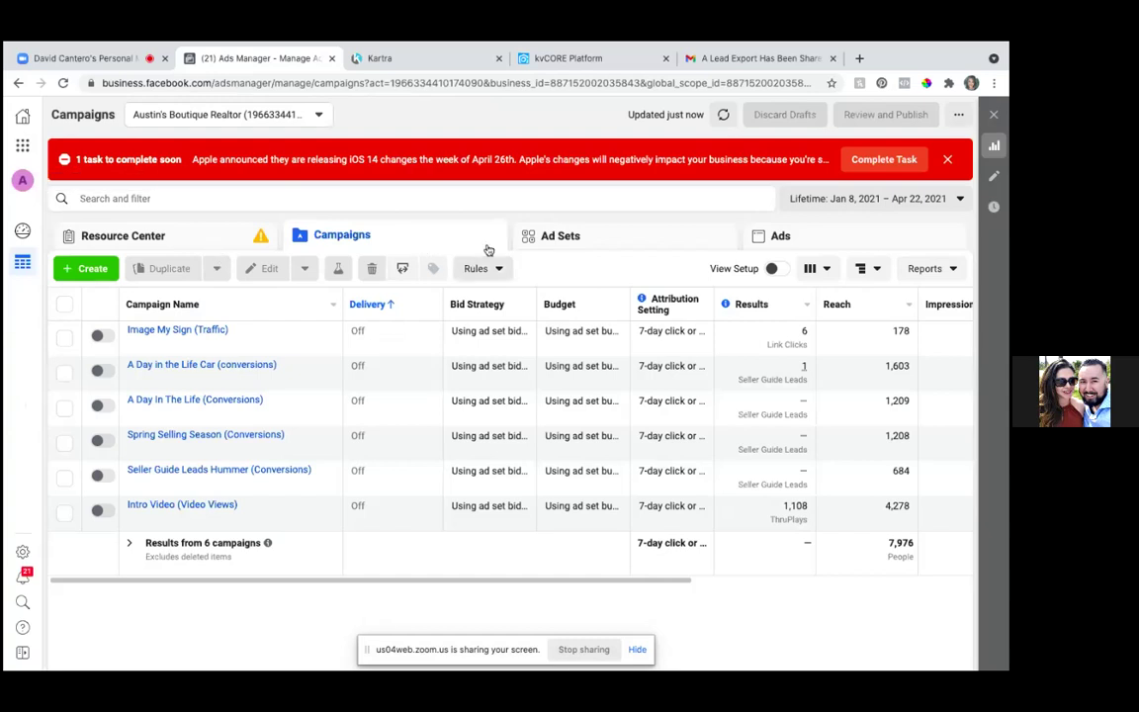
pyautogui.click(947, 159)
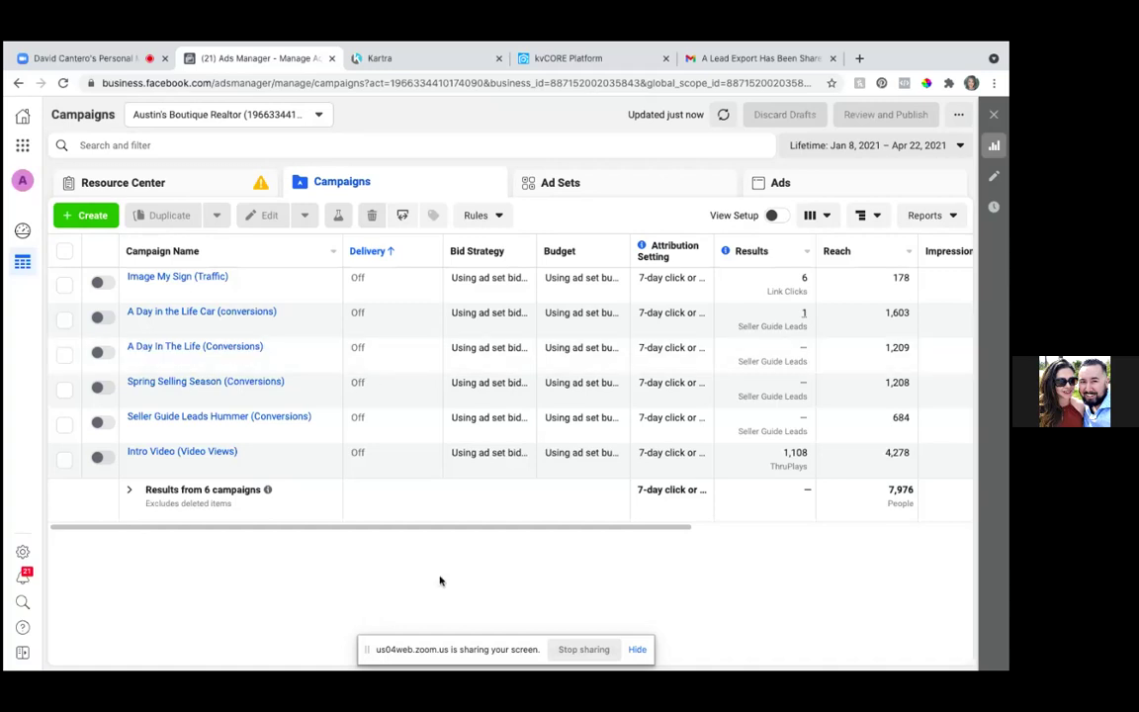
# - Create a new draft campaign using the Conversions objective
pyautogui.click(86, 217)
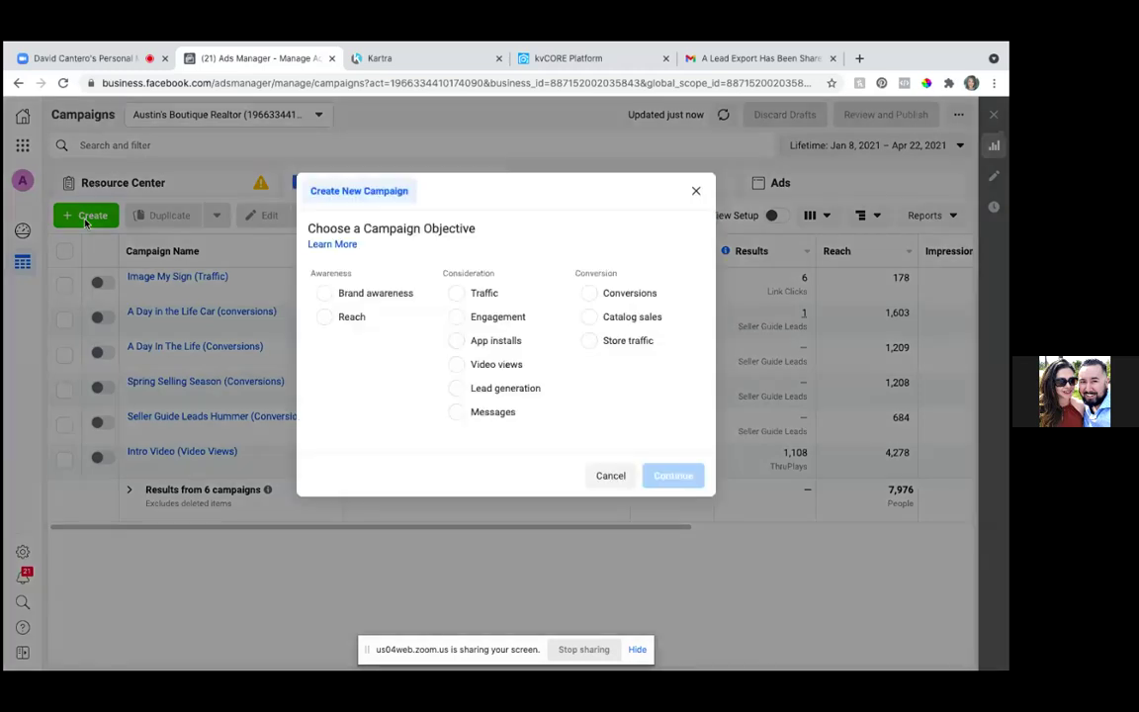
pyautogui.click(596, 306)
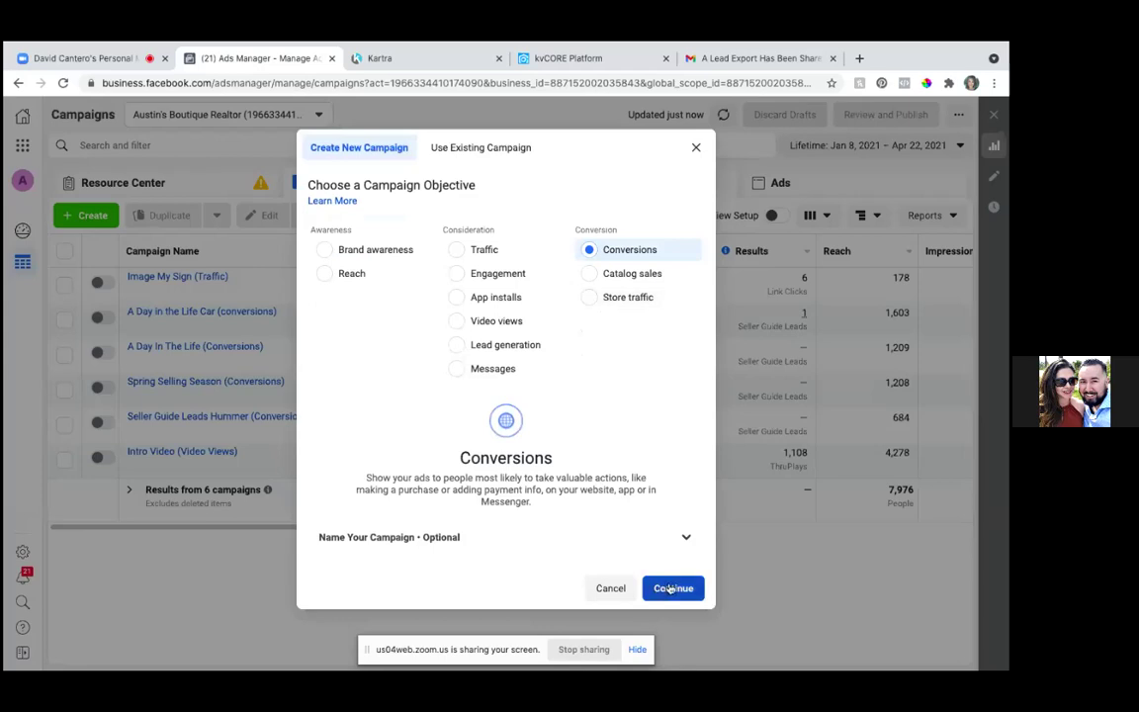
pyautogui.click(671, 588)
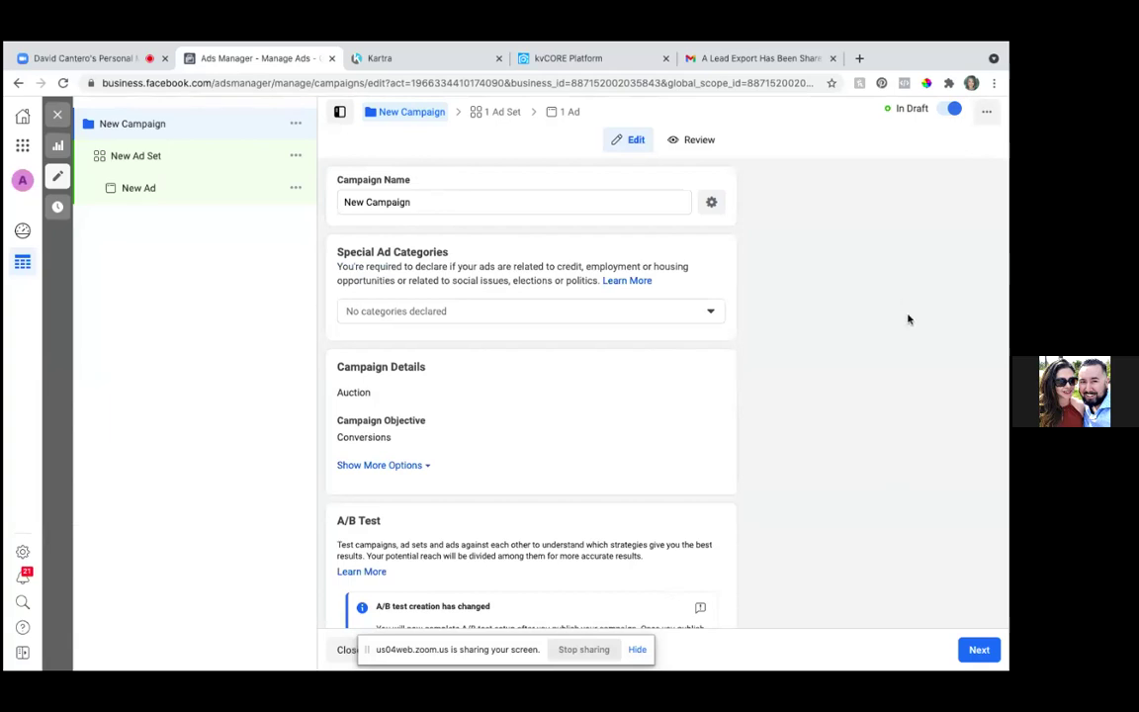
# - Set the campaign's special ad category to Housing and continue to the ad set settings
pyautogui.click(510, 194)
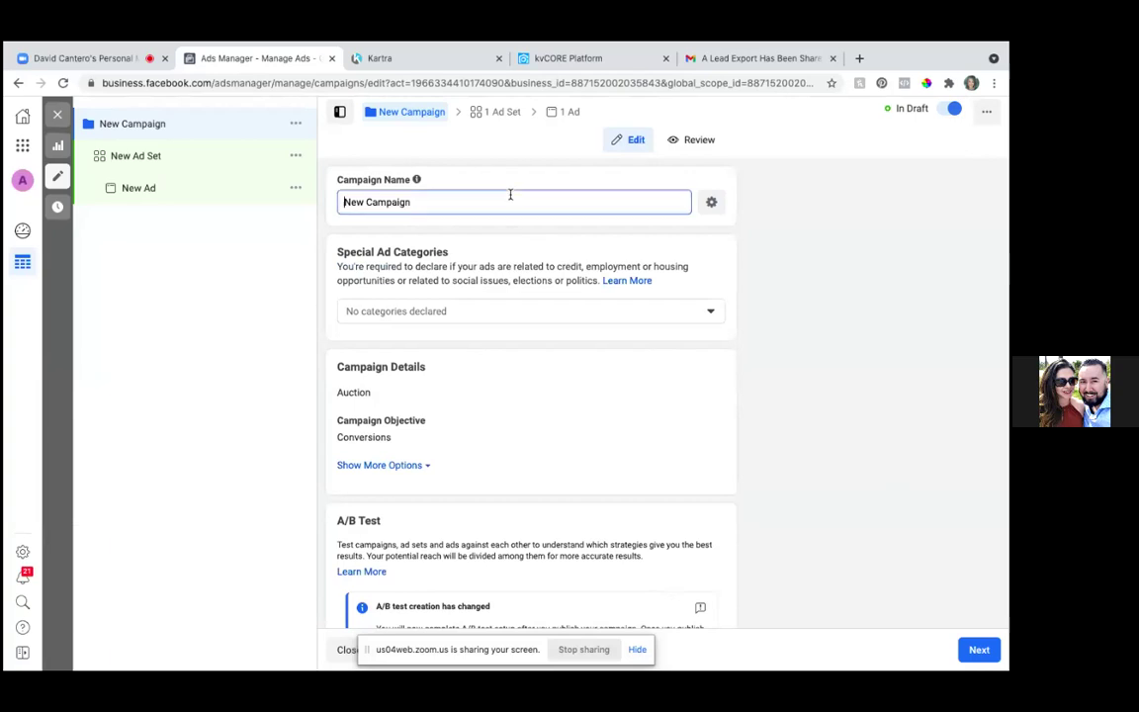
pyautogui.click(384, 308)
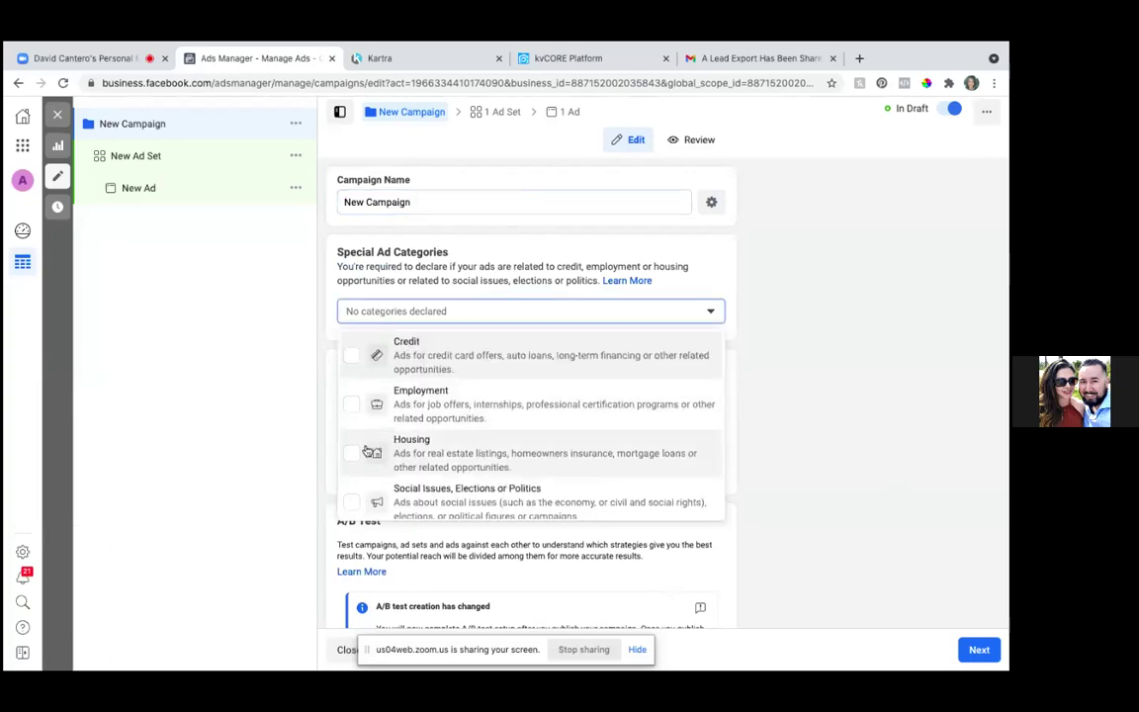
pyautogui.click(352, 453)
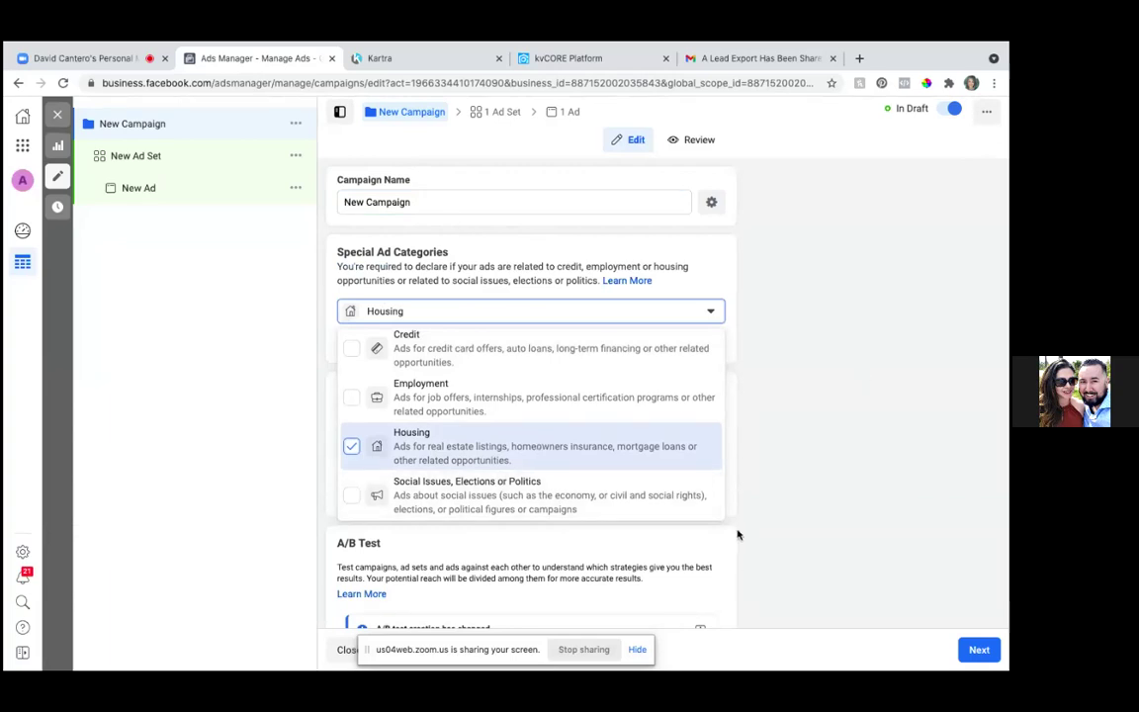
pyautogui.scroll(-5, 736, 535)
pyautogui.scroll(1, 737, 535)
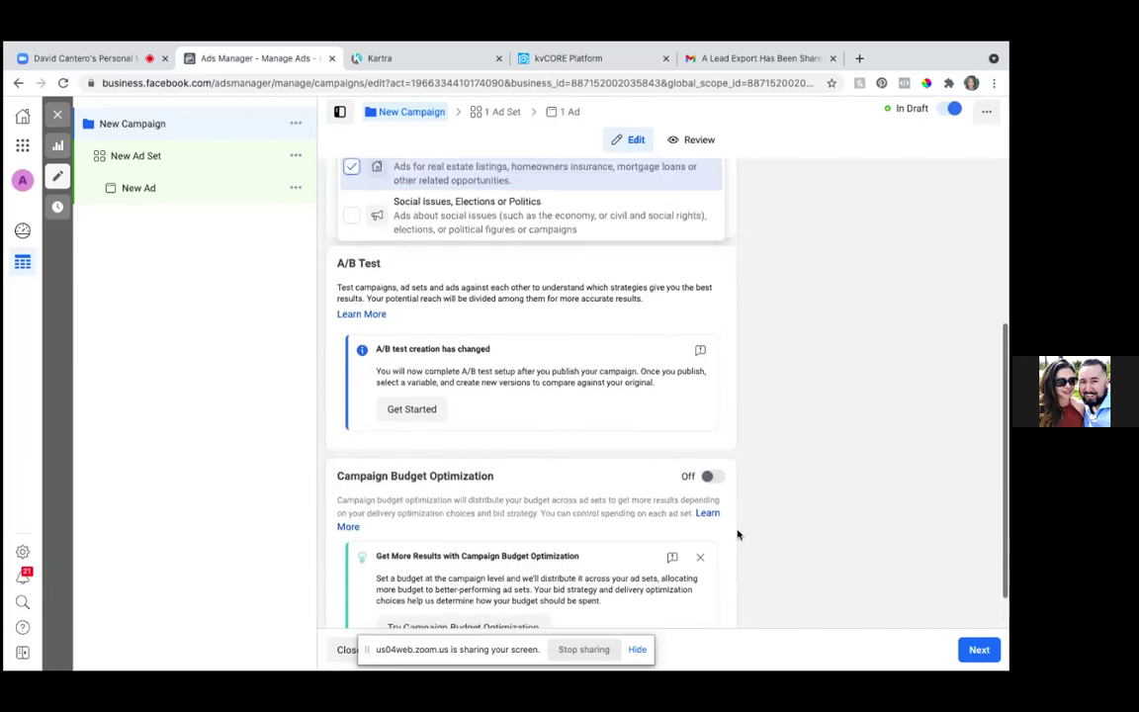
pyautogui.scroll(-1, 736, 534)
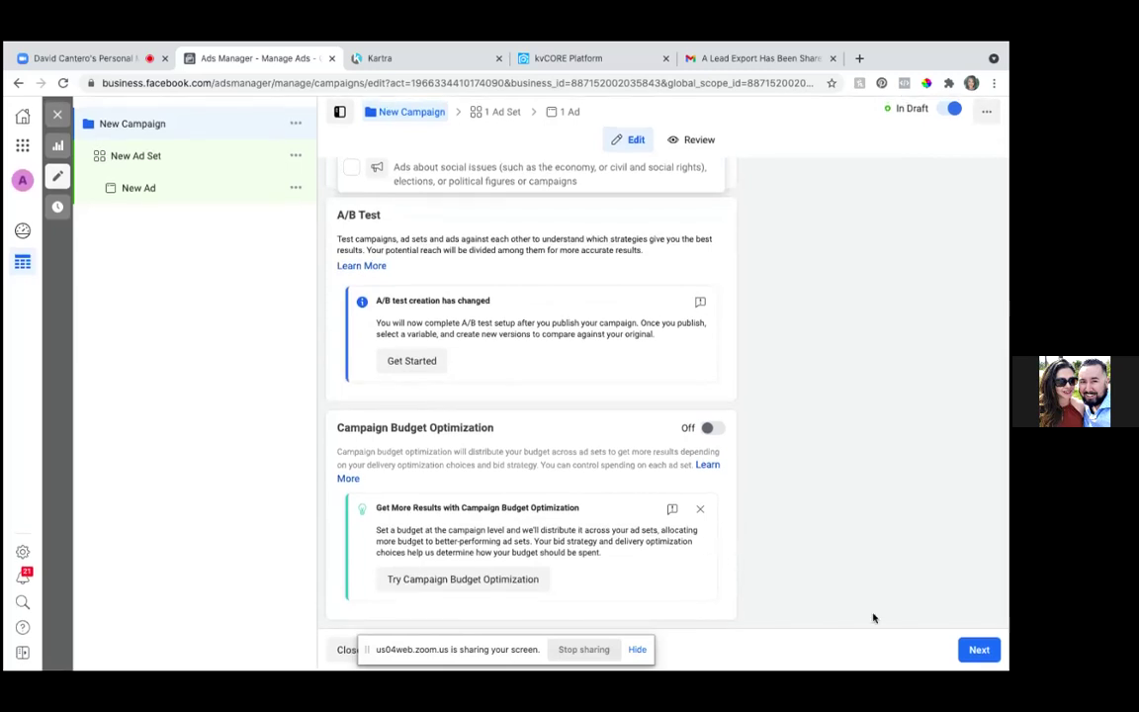
pyautogui.click(979, 650)
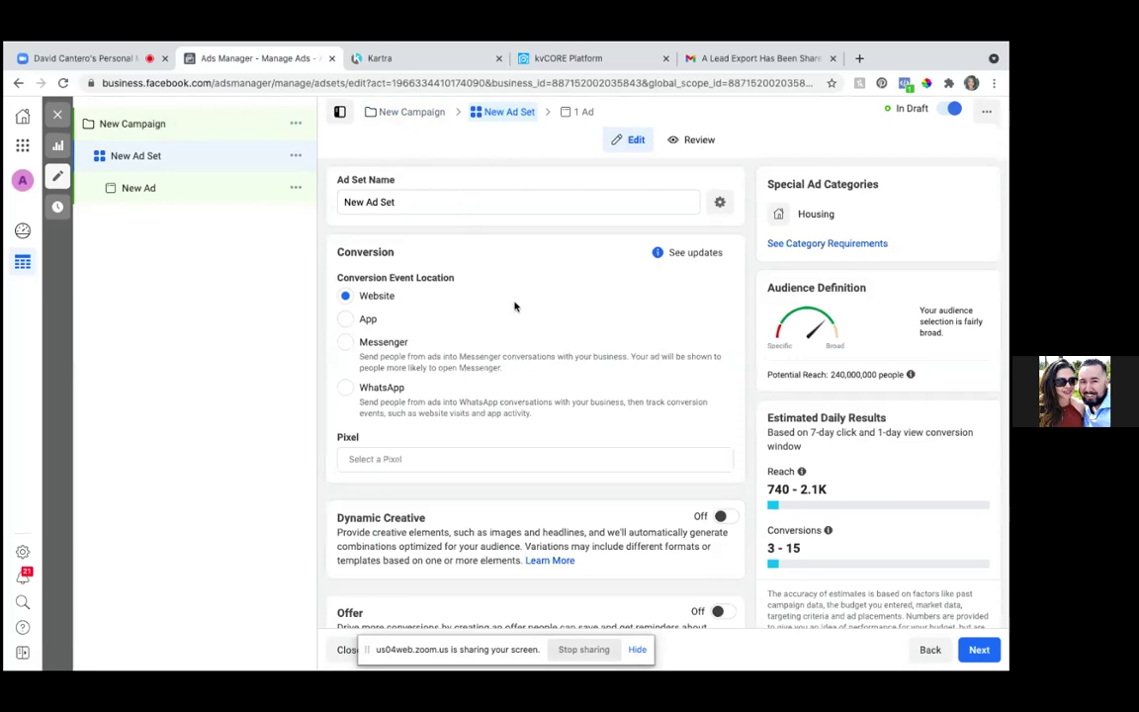
pyautogui.scroll(-2, 514, 306)
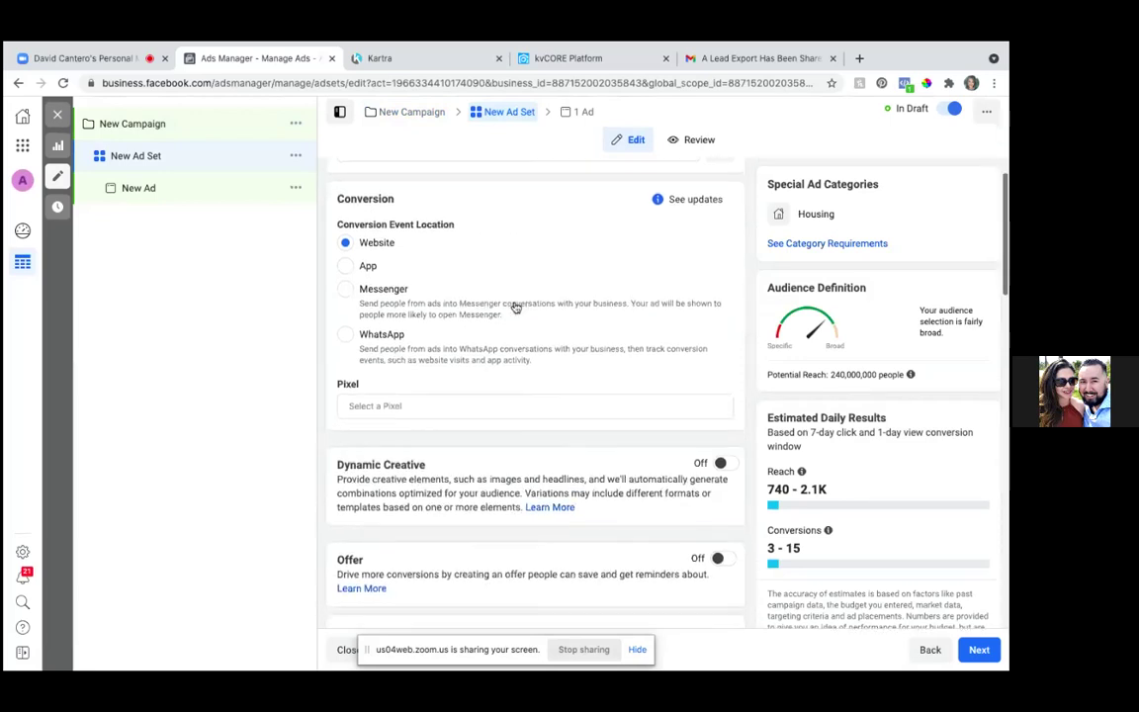
pyautogui.scroll(1, 515, 307)
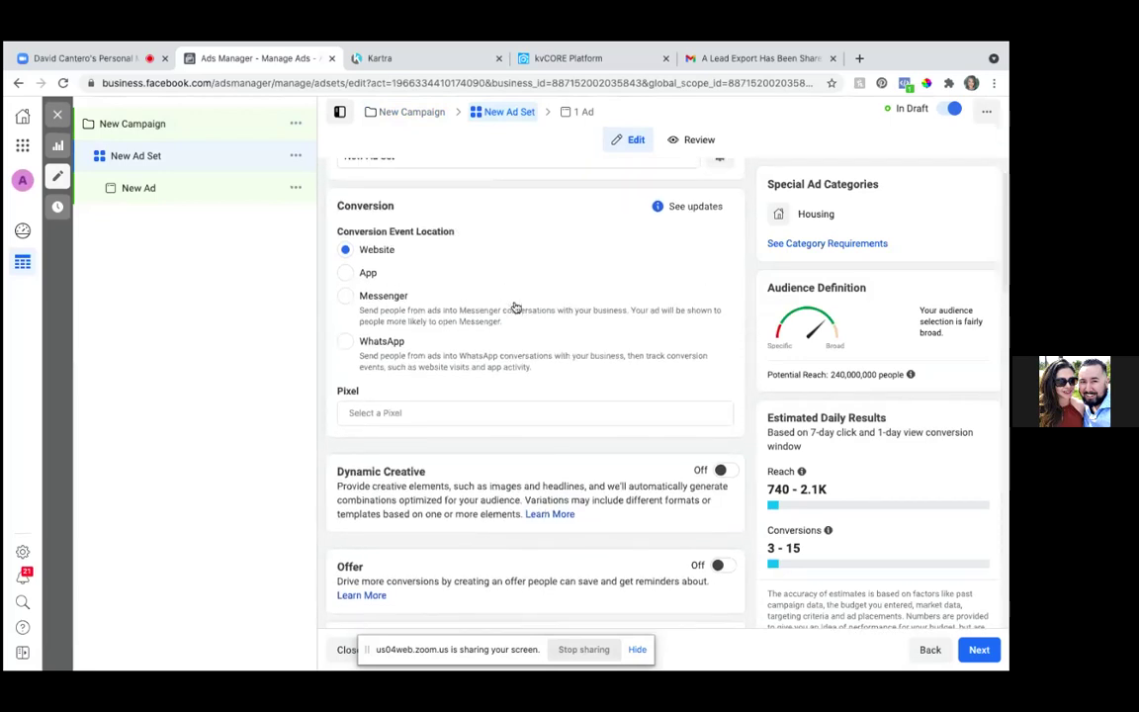
pyautogui.scroll(-1, 475, 389)
pyautogui.scroll(-5, 476, 388)
pyautogui.scroll(-5, 475, 388)
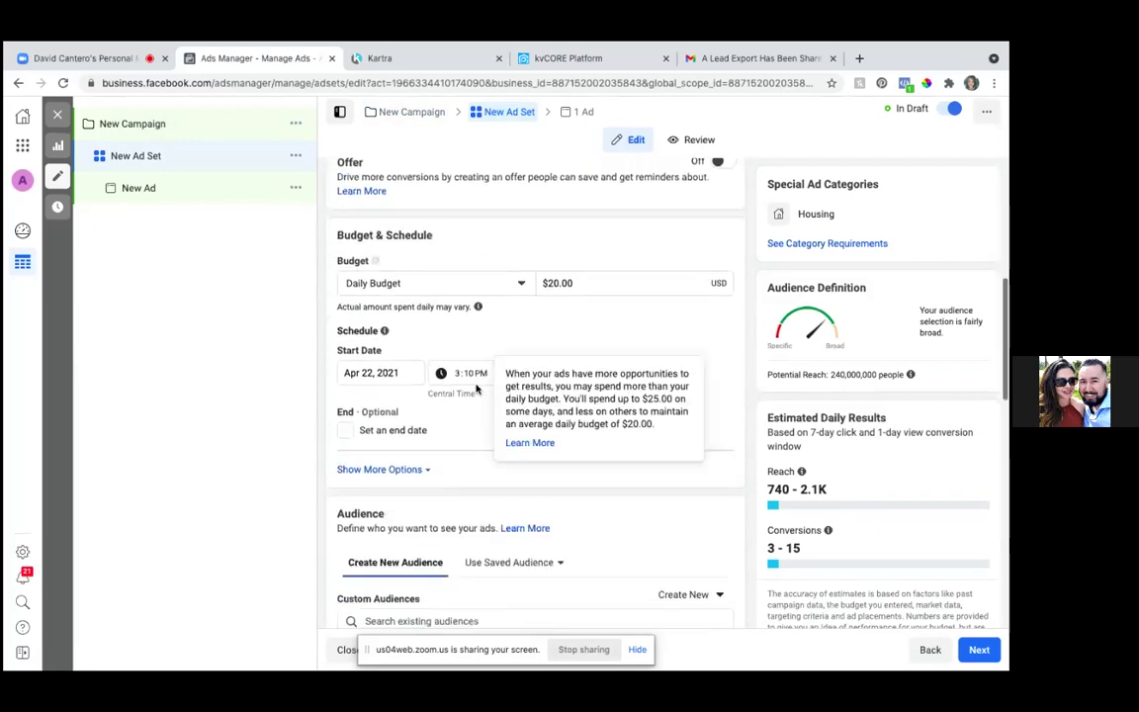
pyautogui.scroll(-1, 476, 389)
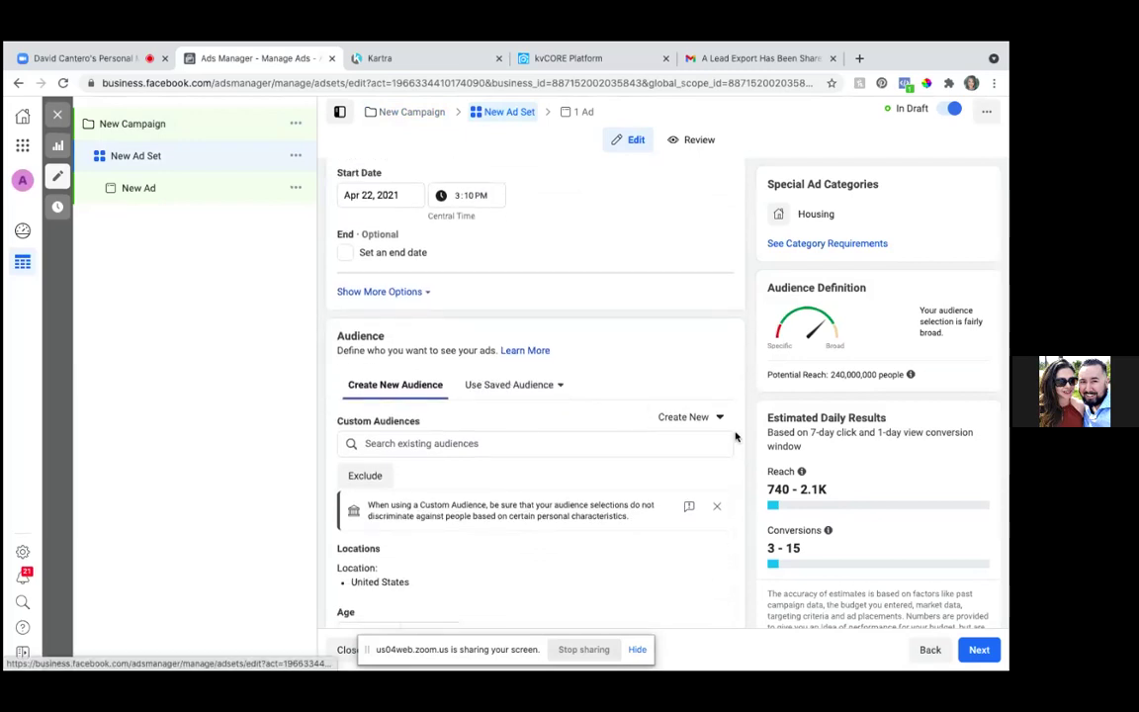
# - List the account's existing saved audiences in the Custom Audiences dropdown
pyautogui.click(720, 419)
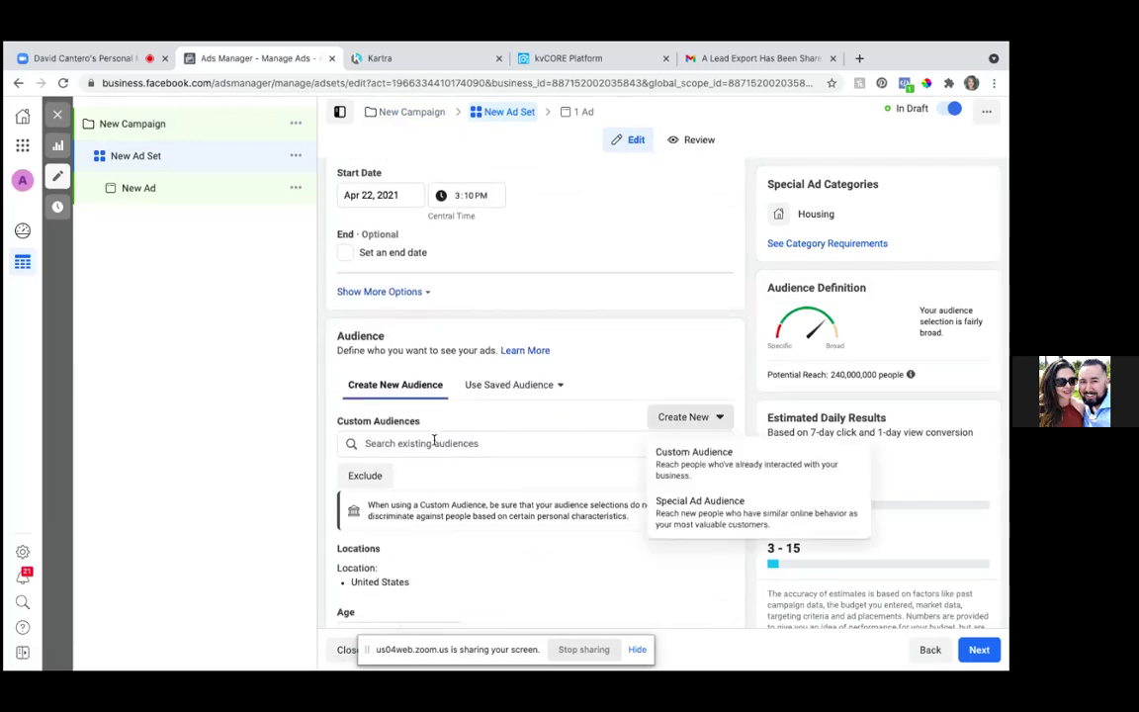
pyautogui.click(707, 419)
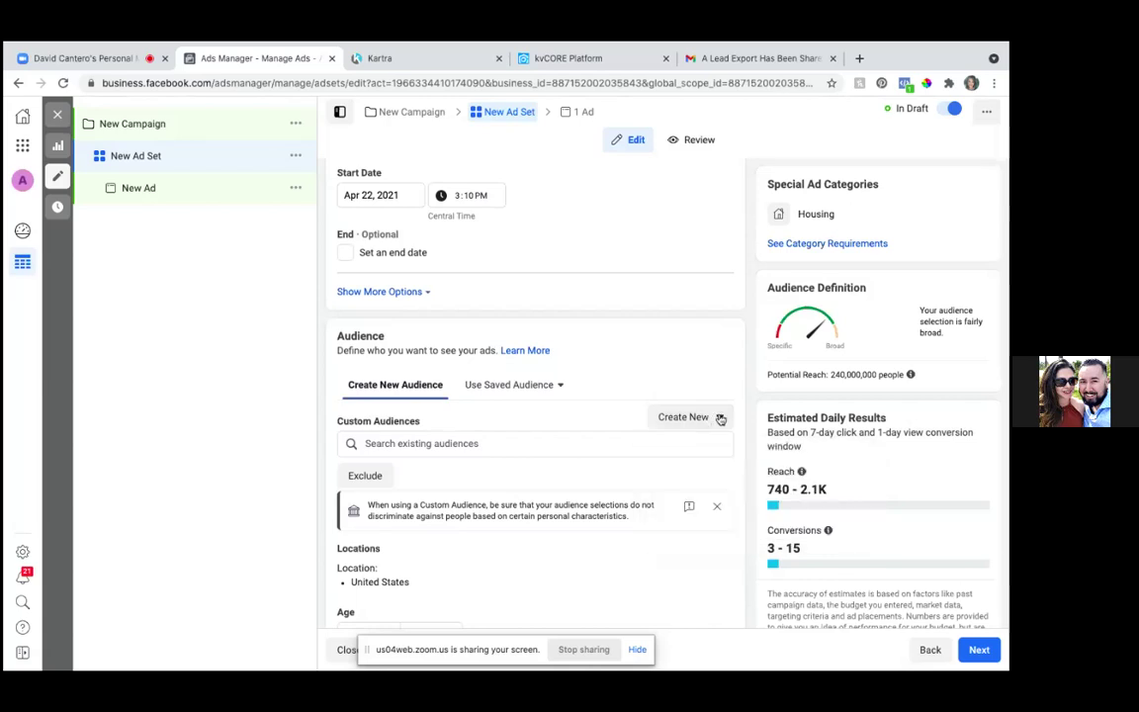
pyautogui.click(721, 419)
pyautogui.click(379, 443)
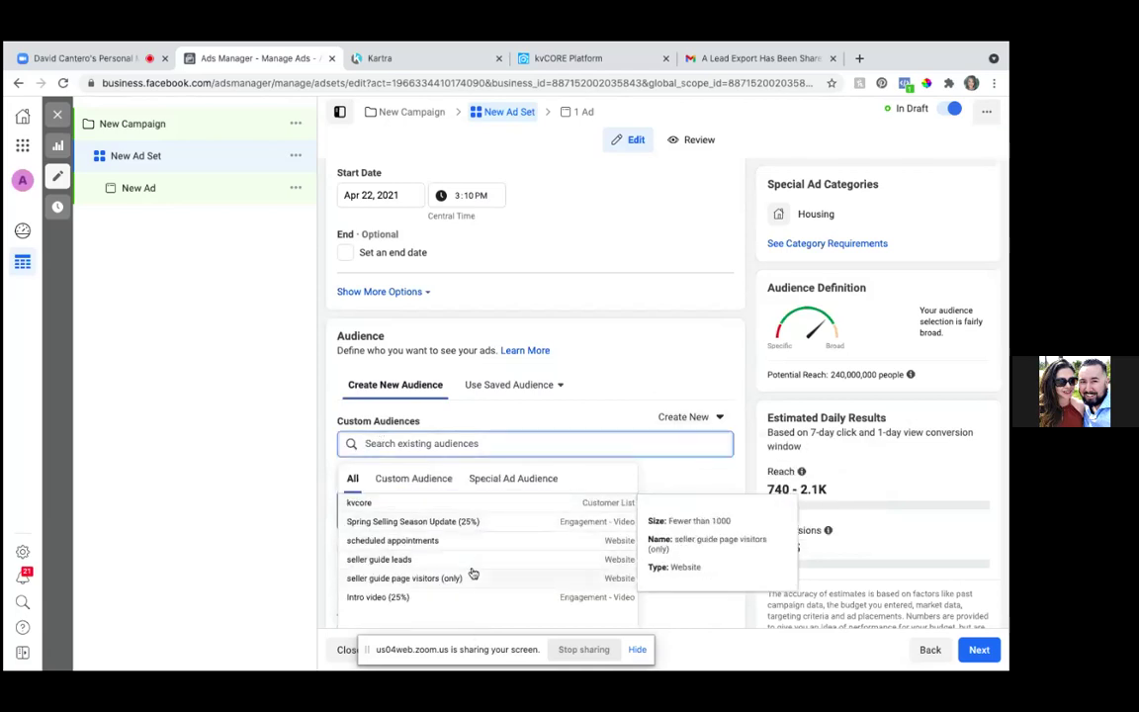
pyautogui.scroll(1, 472, 573)
pyautogui.scroll(-2, 473, 573)
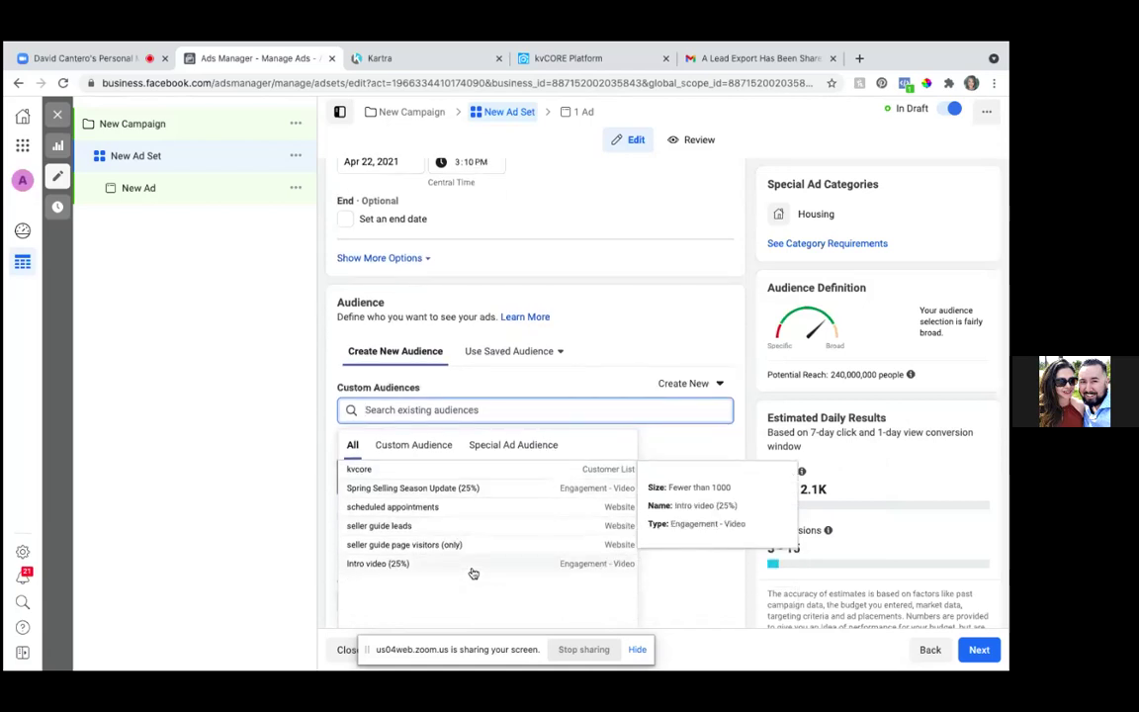
pyautogui.scroll(1, 472, 573)
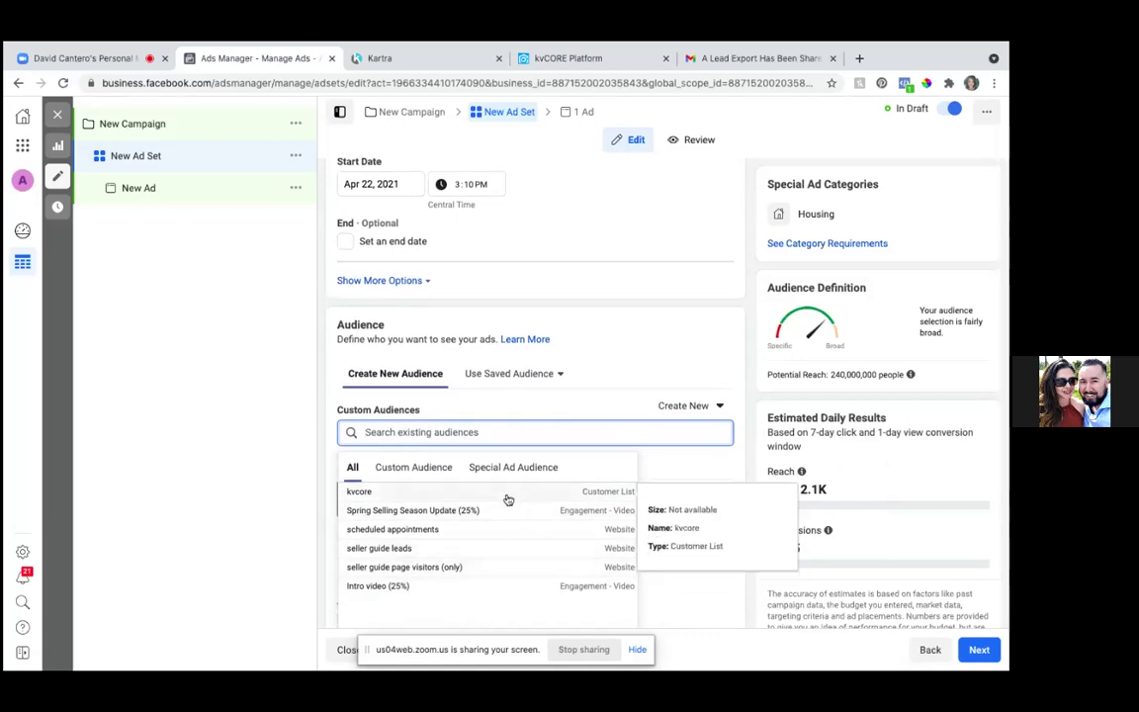
# - Filter the list by Custom Audience, Special Ad Audience and All, finding no Special Ad Audience
pyautogui.click(435, 474)
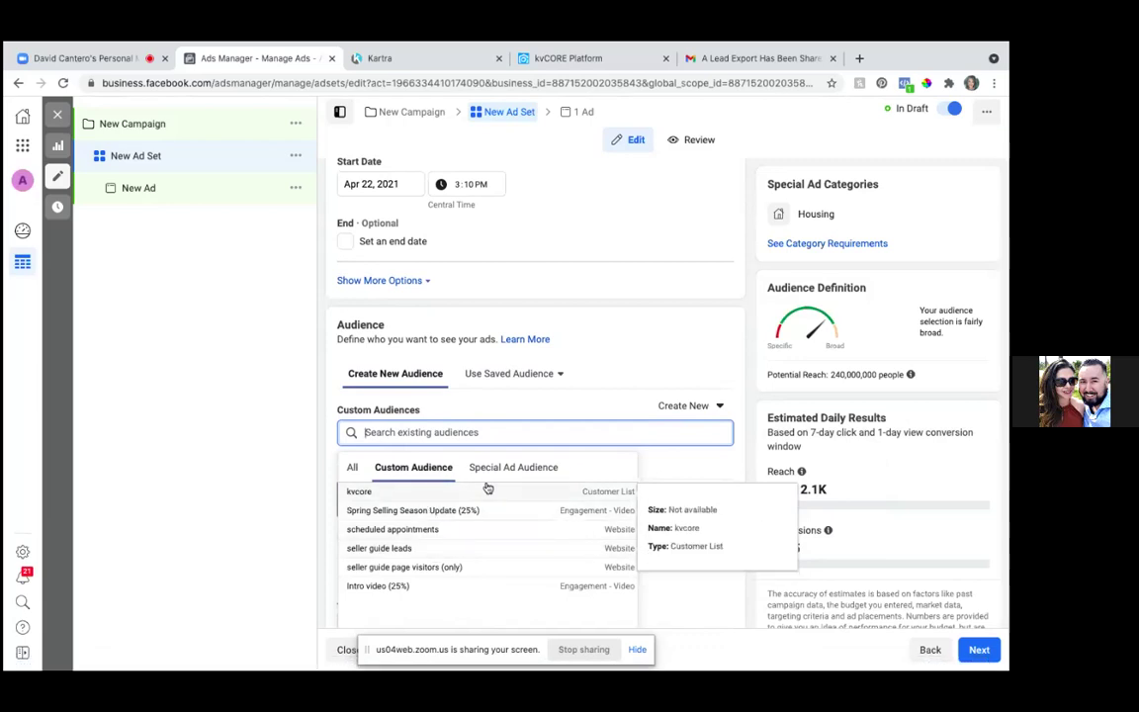
pyautogui.scroll(-1, 488, 490)
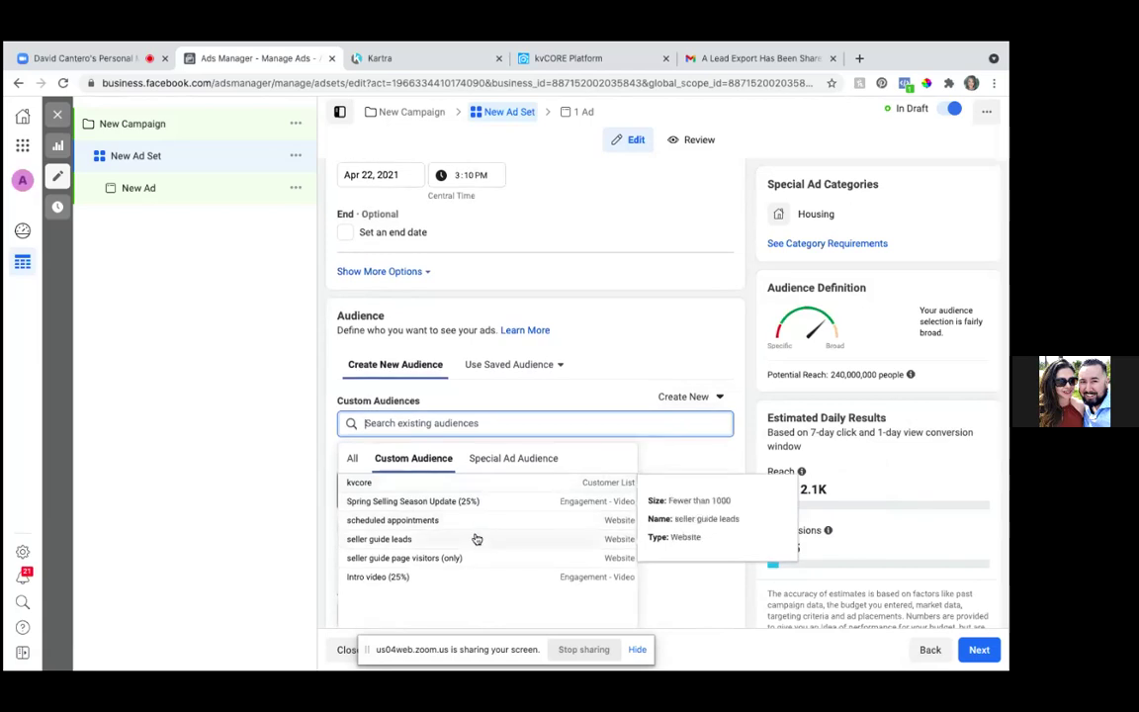
pyautogui.scroll(1, 483, 578)
pyautogui.scroll(-2, 484, 579)
pyautogui.scroll(-1, 486, 579)
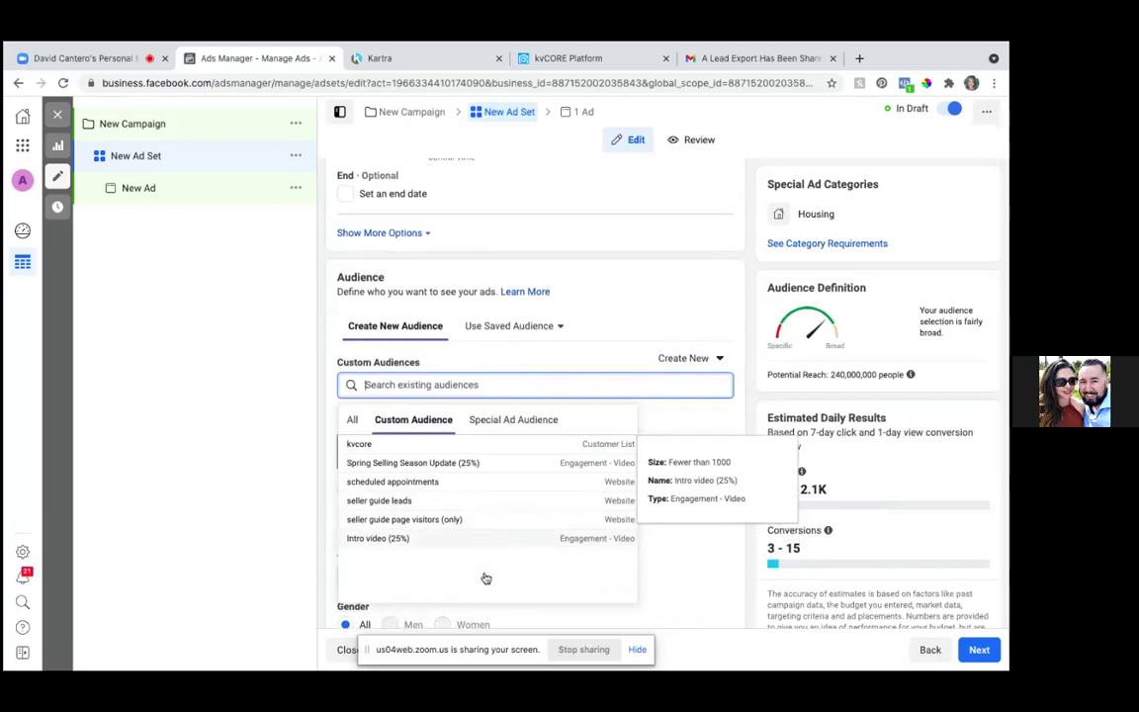
pyautogui.scroll(1, 485, 579)
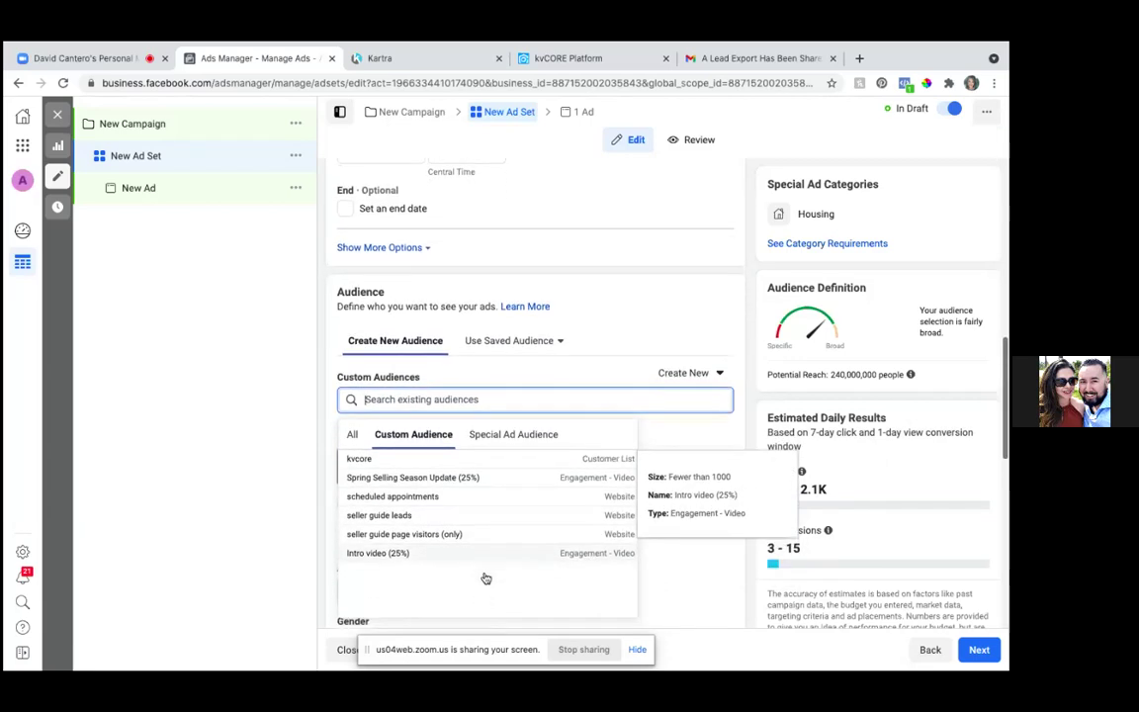
pyautogui.scroll(-2, 484, 577)
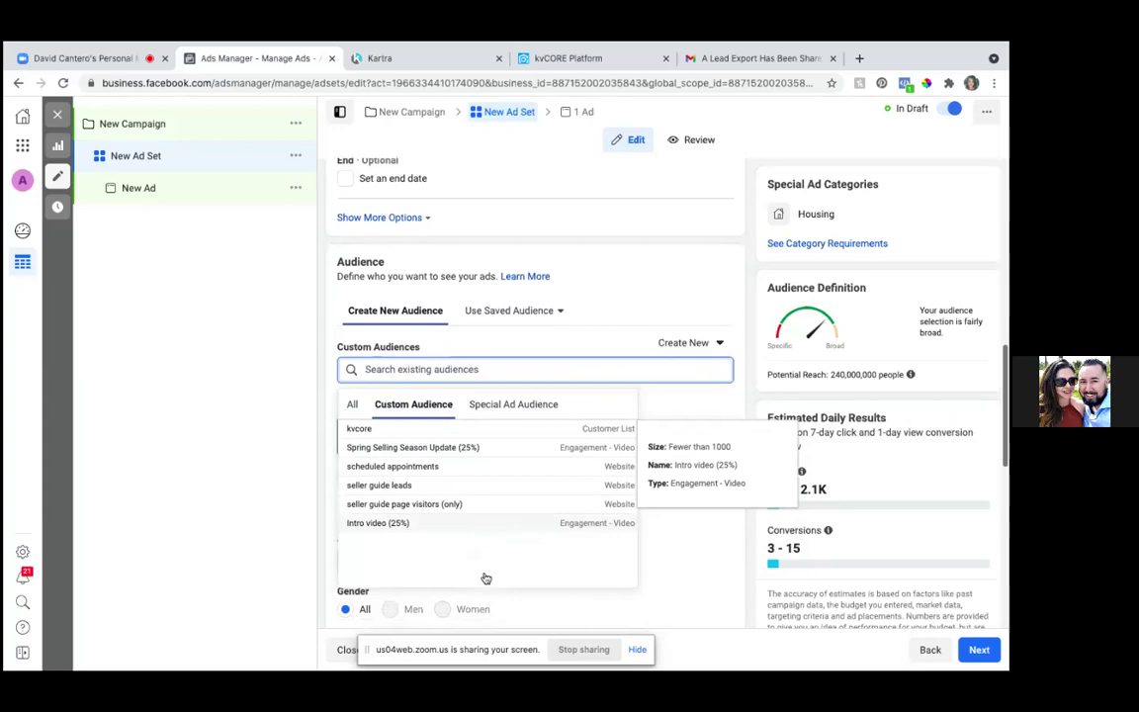
pyautogui.click(520, 405)
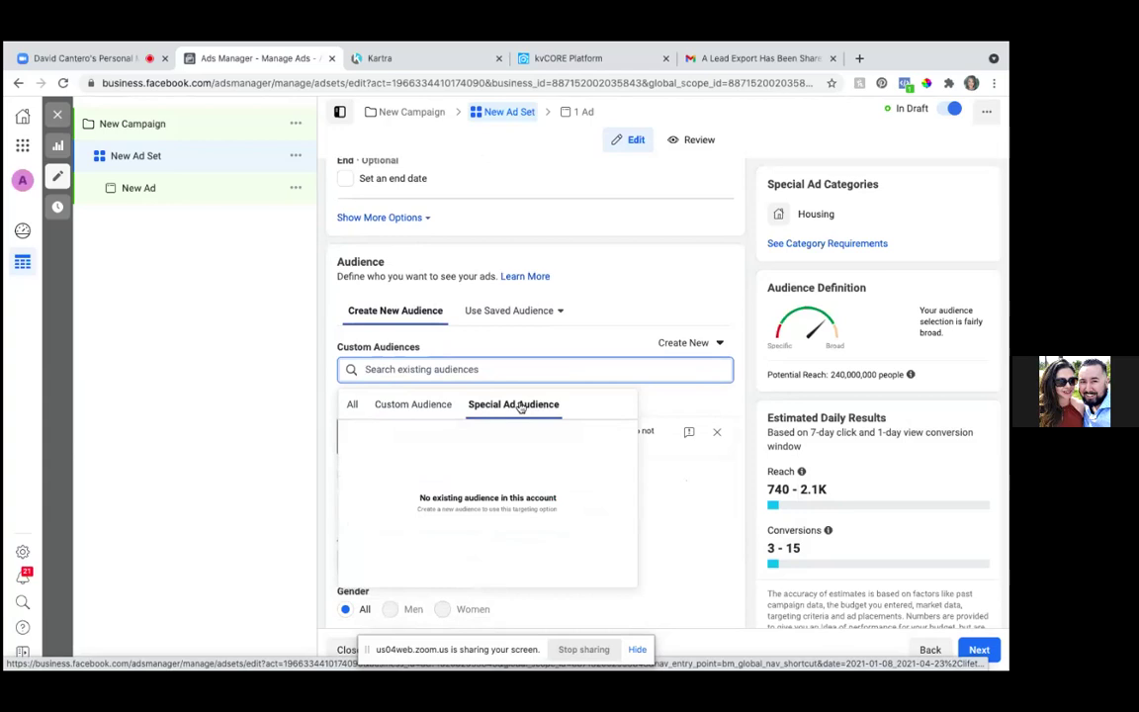
pyautogui.click(417, 405)
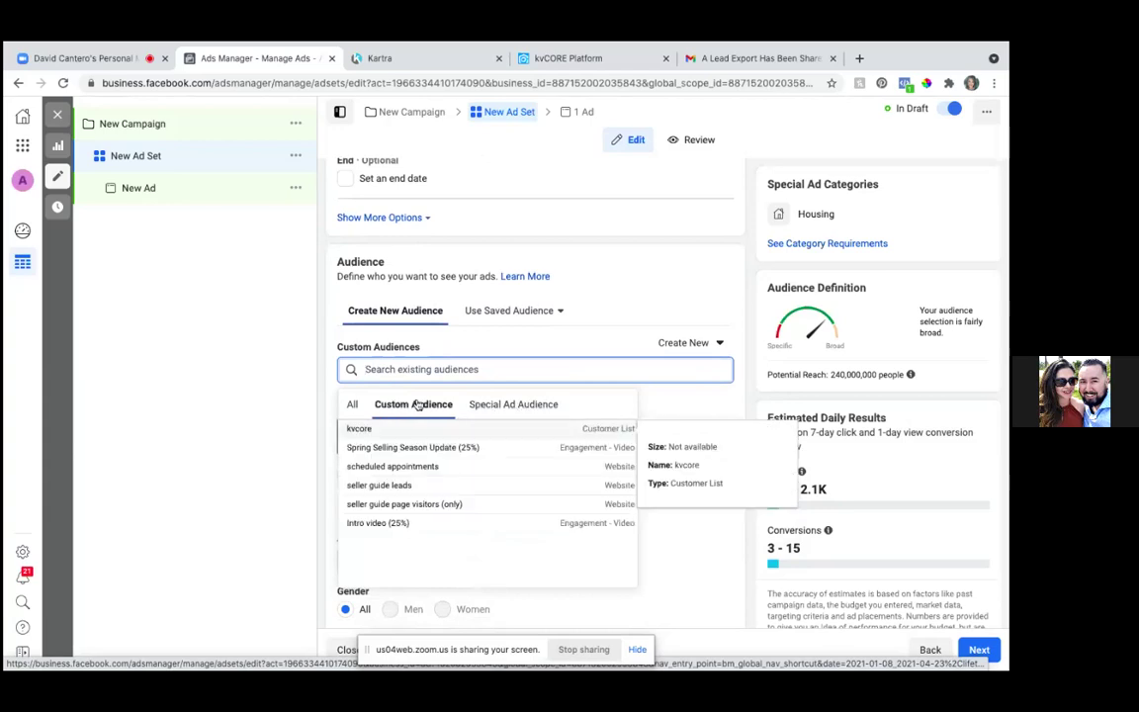
pyautogui.click(353, 405)
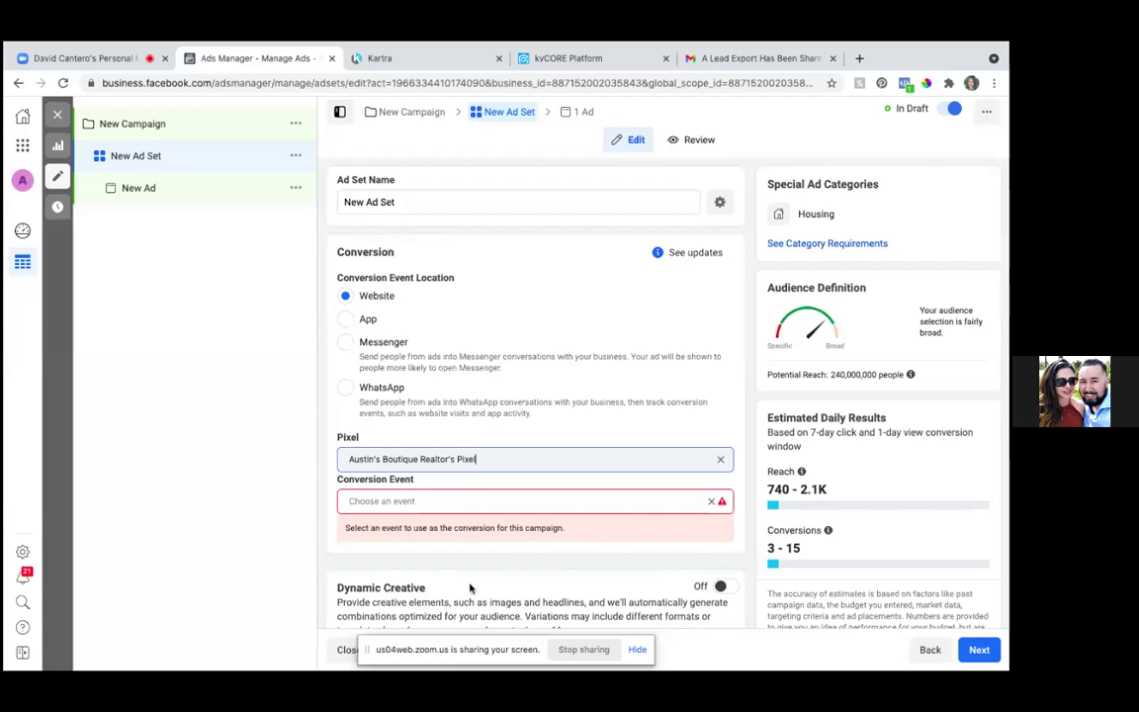
# - Choose Seller Guide Leads from Inactive Events as the ad set's conversion event
pyautogui.scroll(-4, 469, 587)
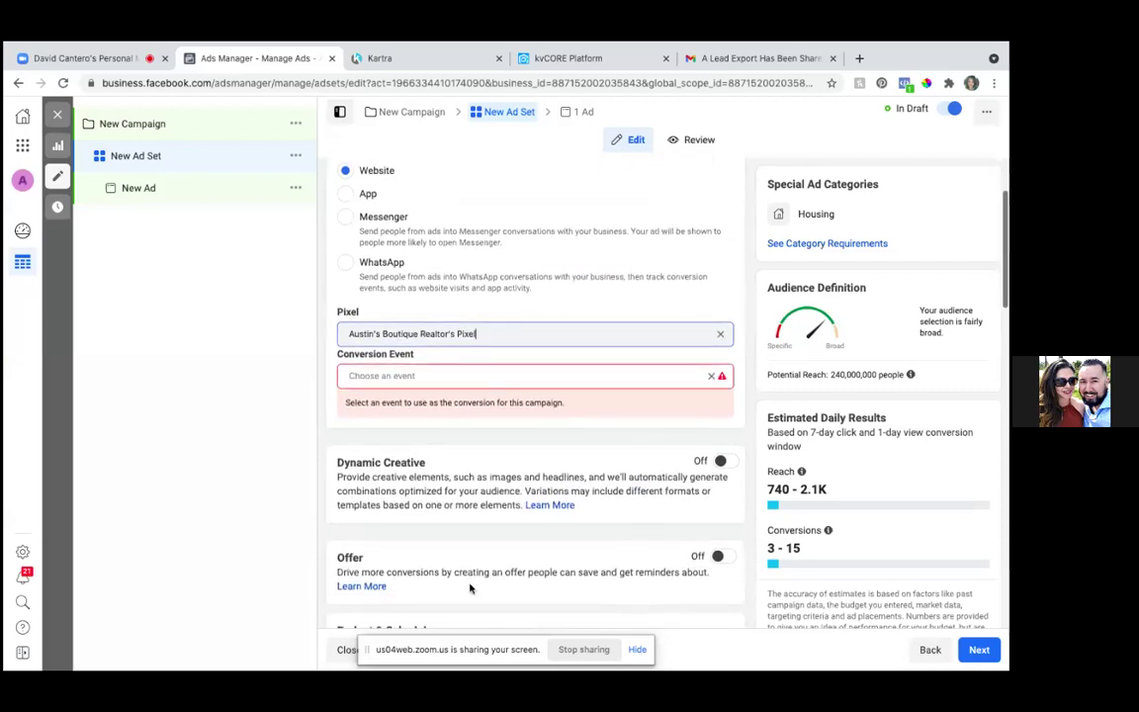
pyautogui.scroll(1, 470, 587)
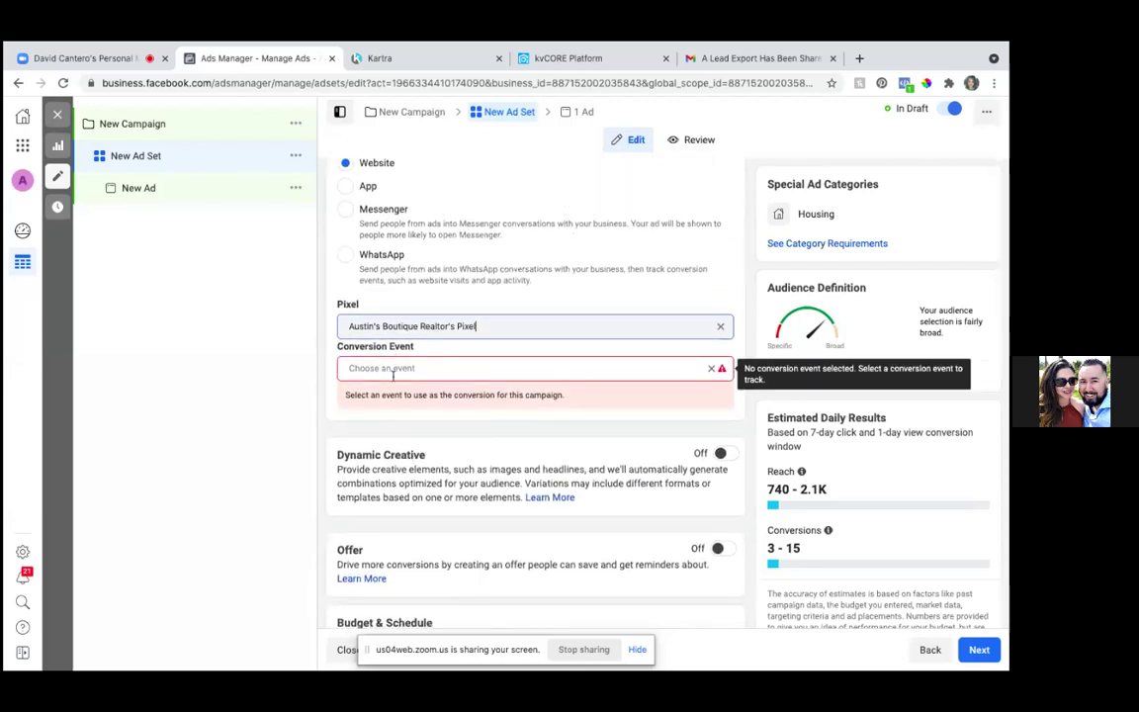
pyautogui.click(393, 369)
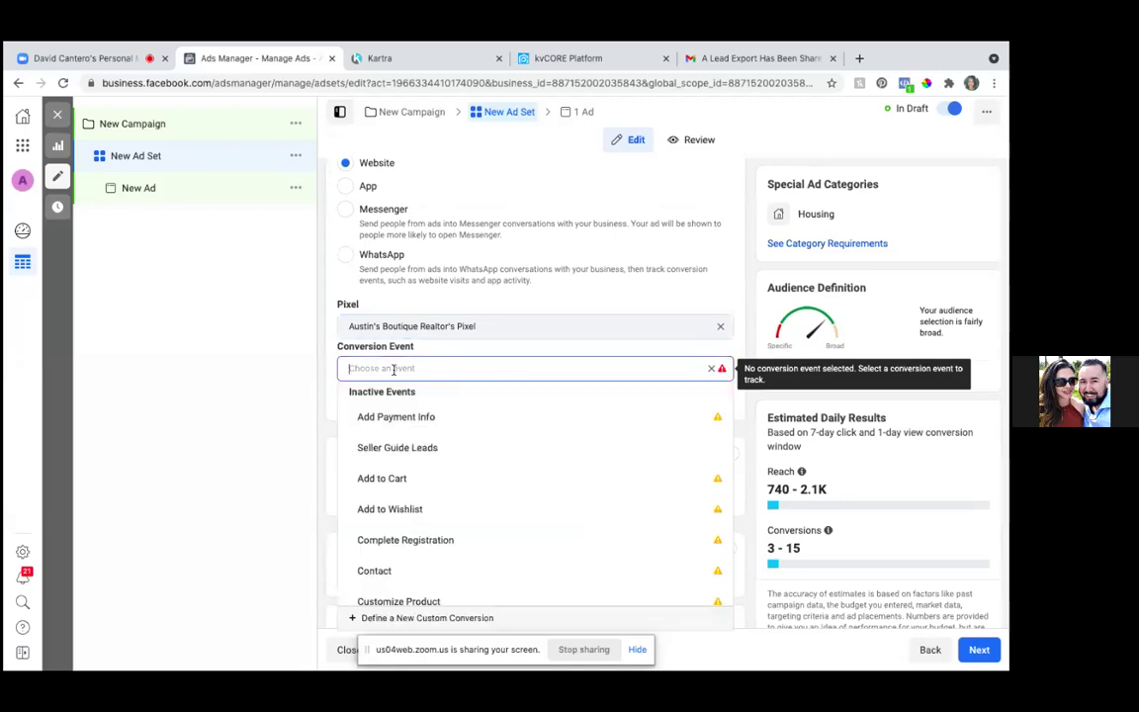
pyautogui.click(417, 453)
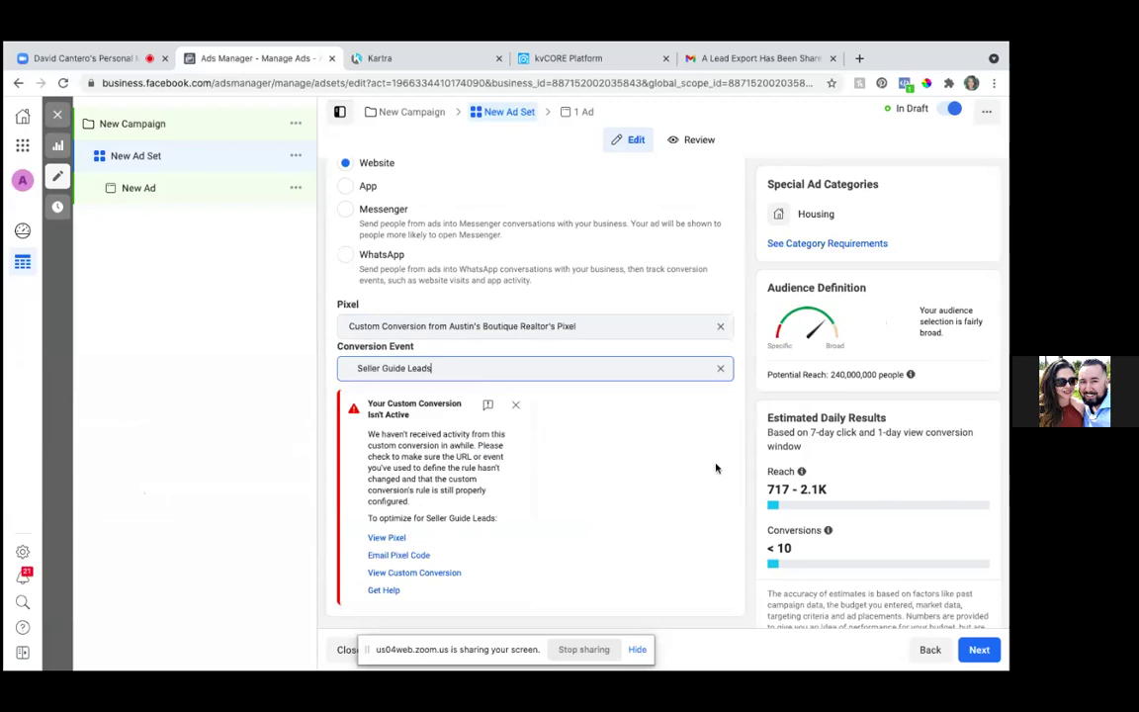
pyautogui.scroll(-10, 657, 475)
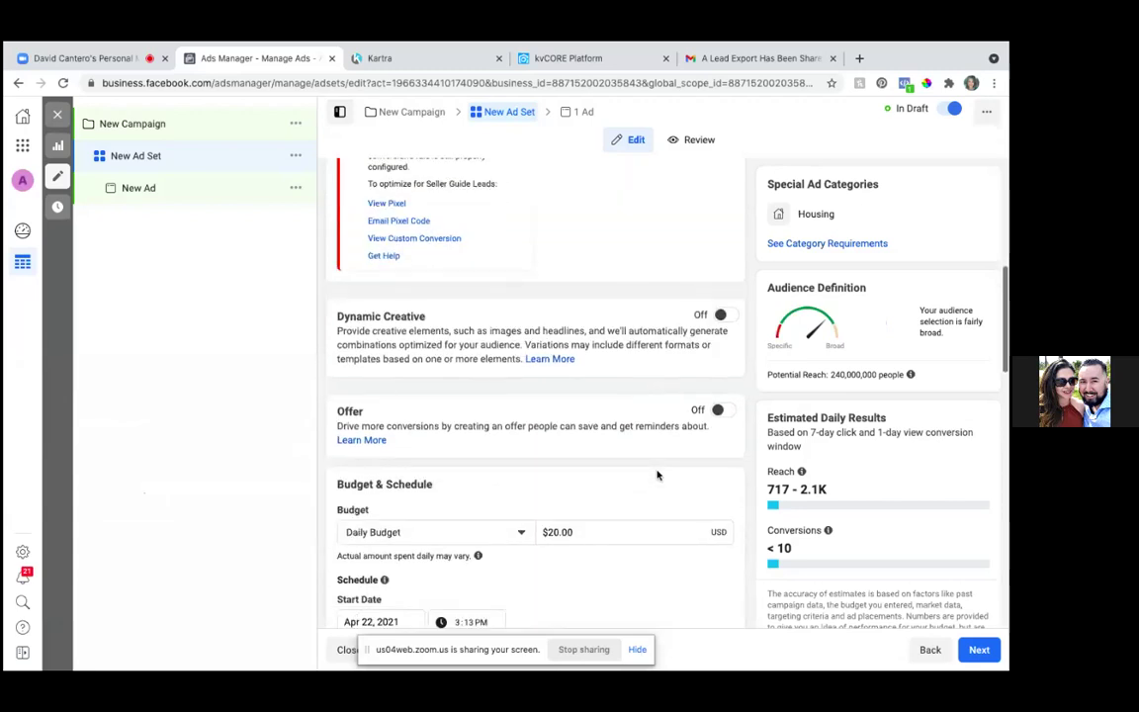
pyautogui.scroll(-1, 656, 476)
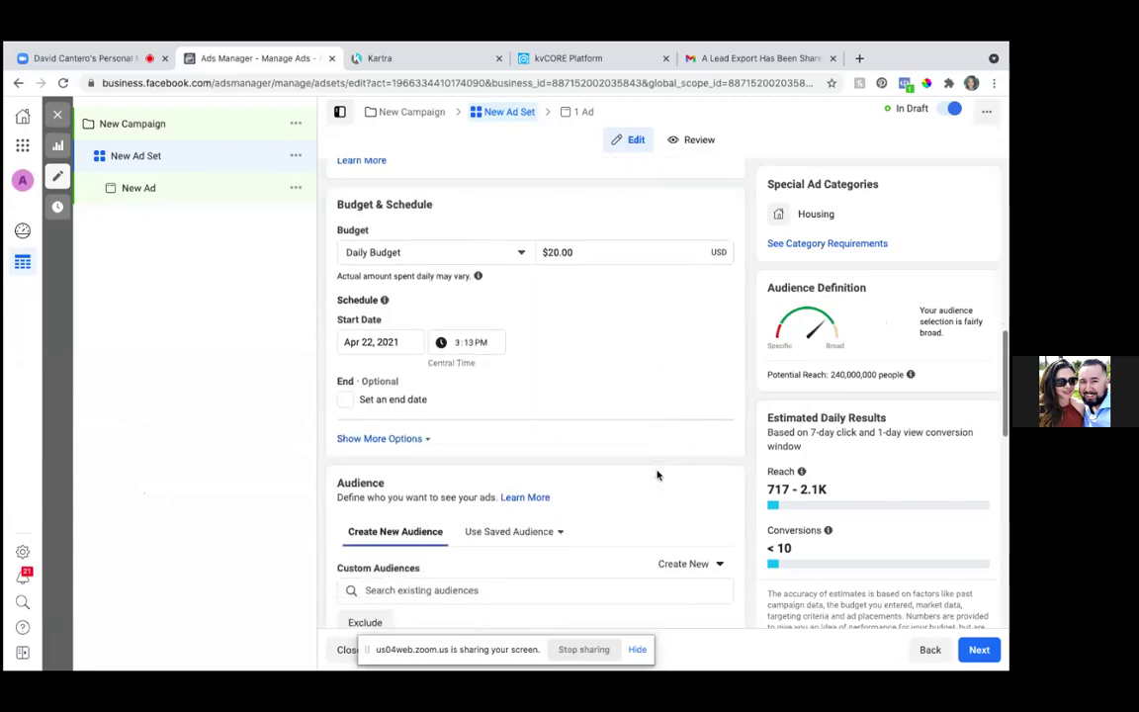
# - Recheck the Special Ad Audience and Custom Audience tabs of the audiences list
pyautogui.scroll(-4, 656, 472)
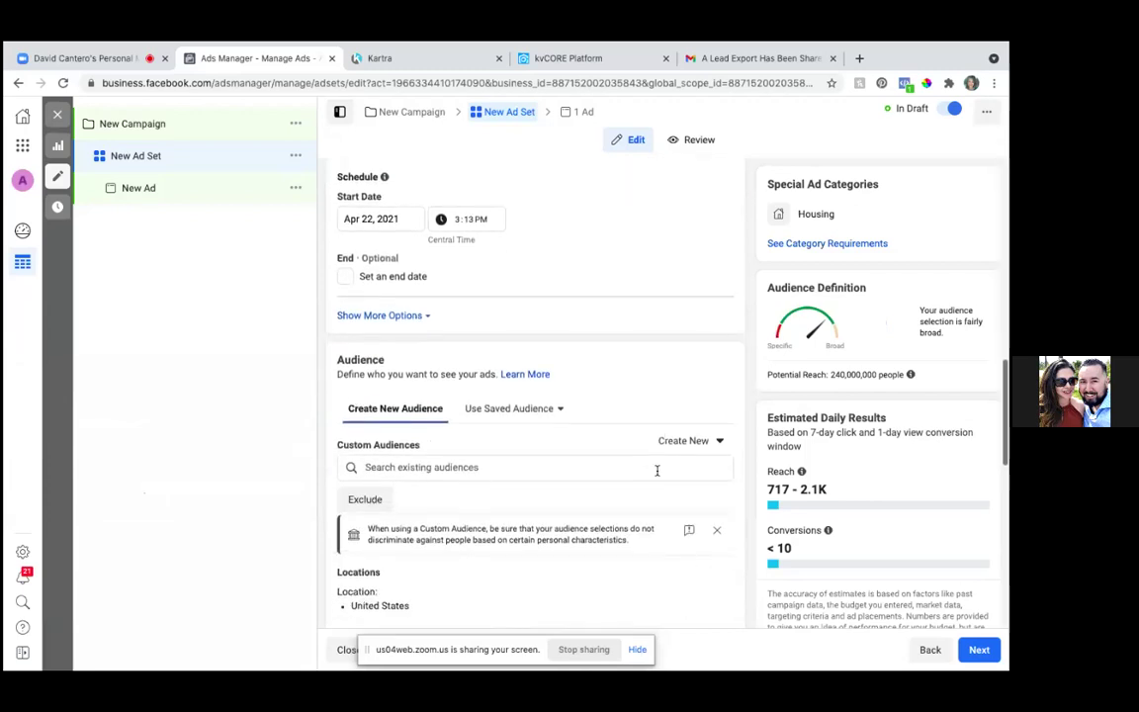
pyautogui.click(430, 461)
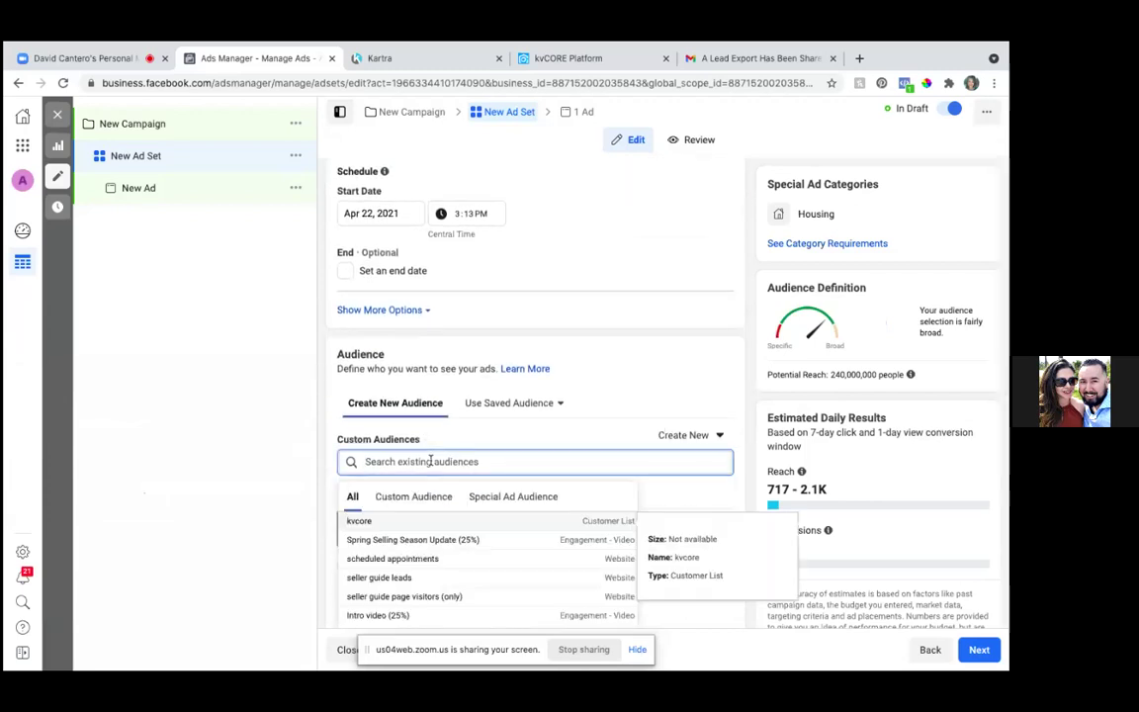
pyautogui.scroll(-2, 474, 533)
pyautogui.scroll(-5, 474, 534)
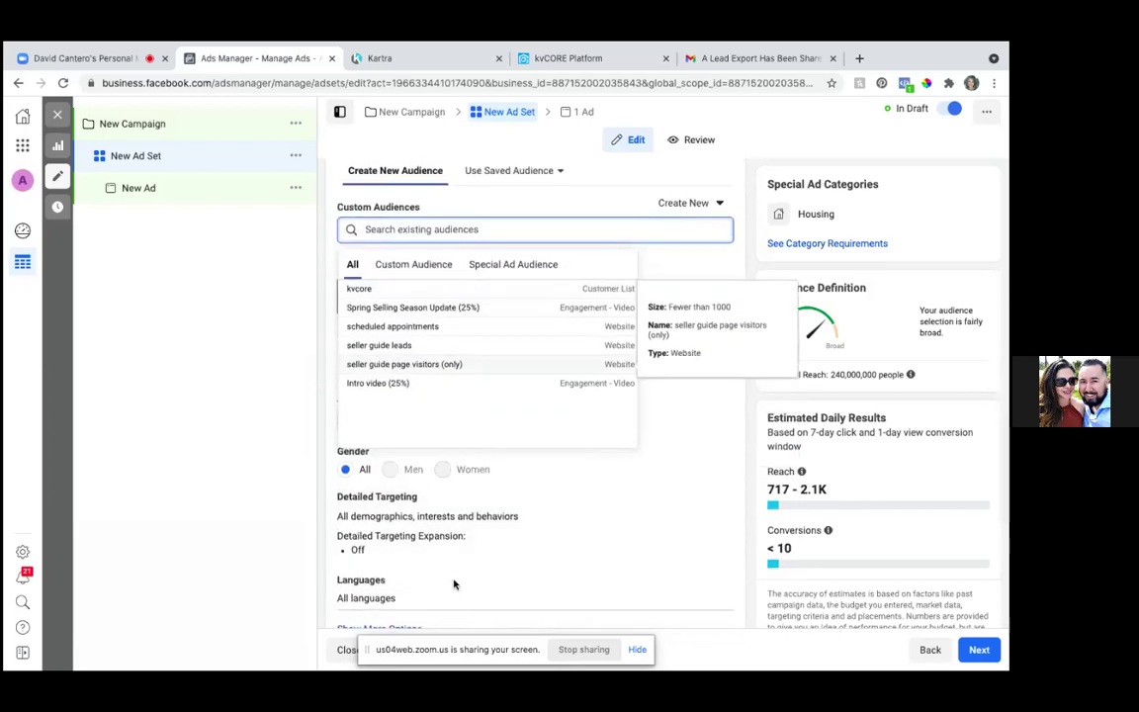
pyautogui.scroll(2, 481, 480)
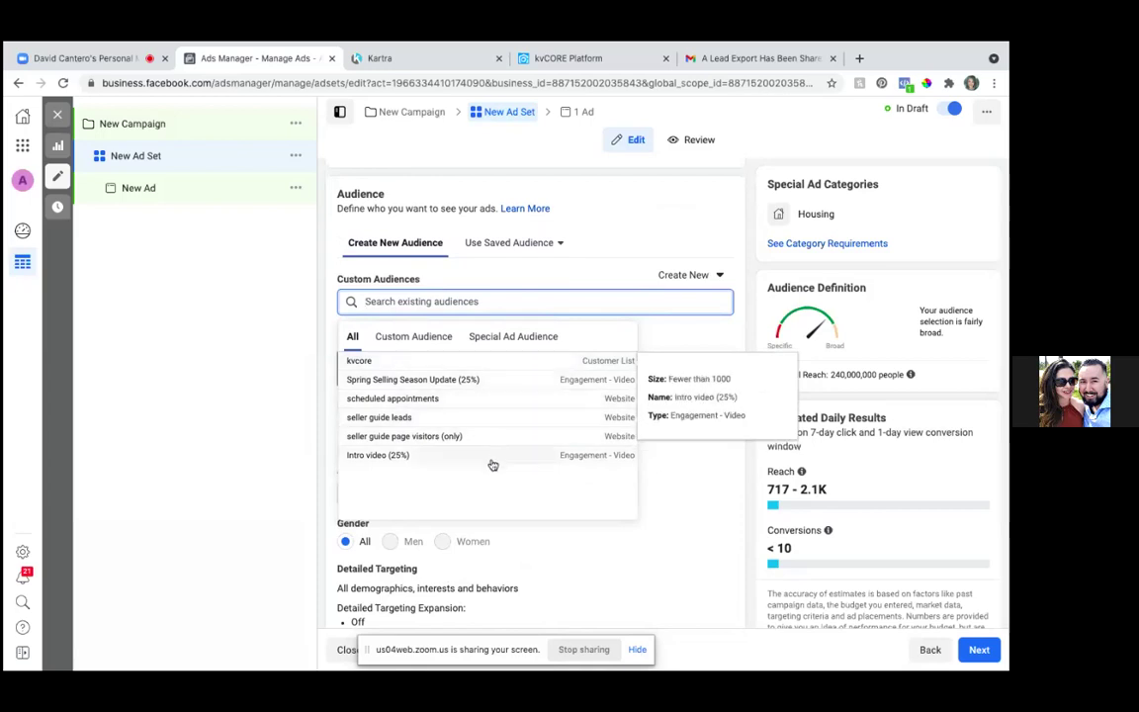
pyautogui.click(515, 337)
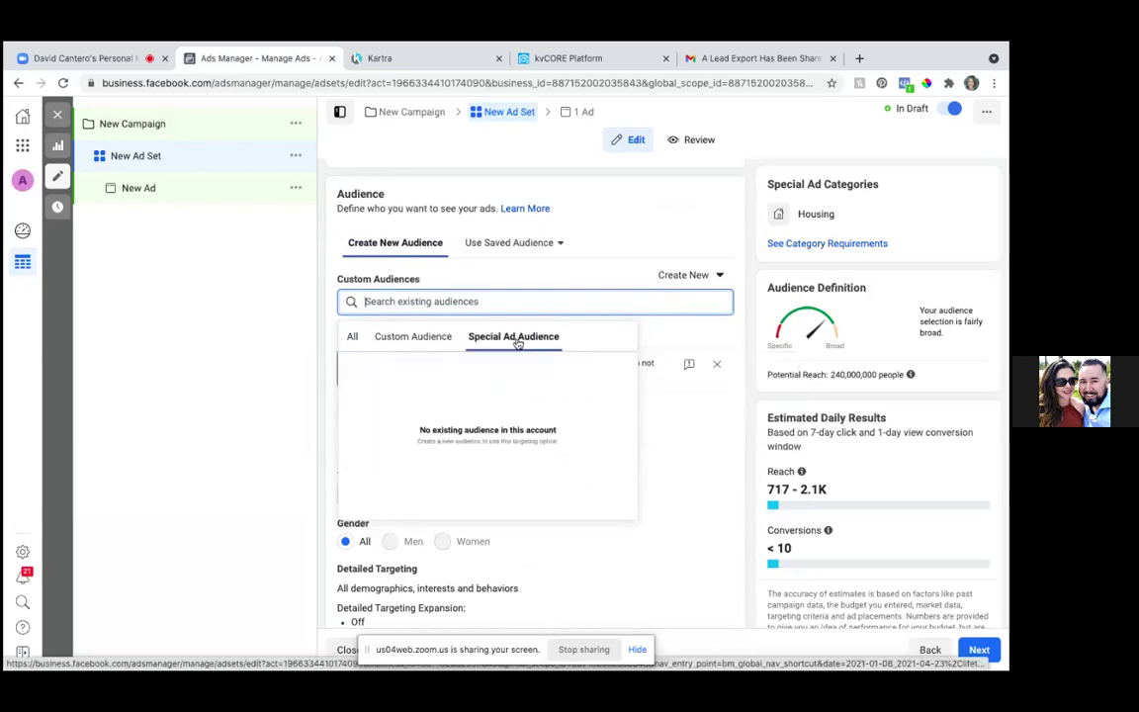
pyautogui.click(415, 336)
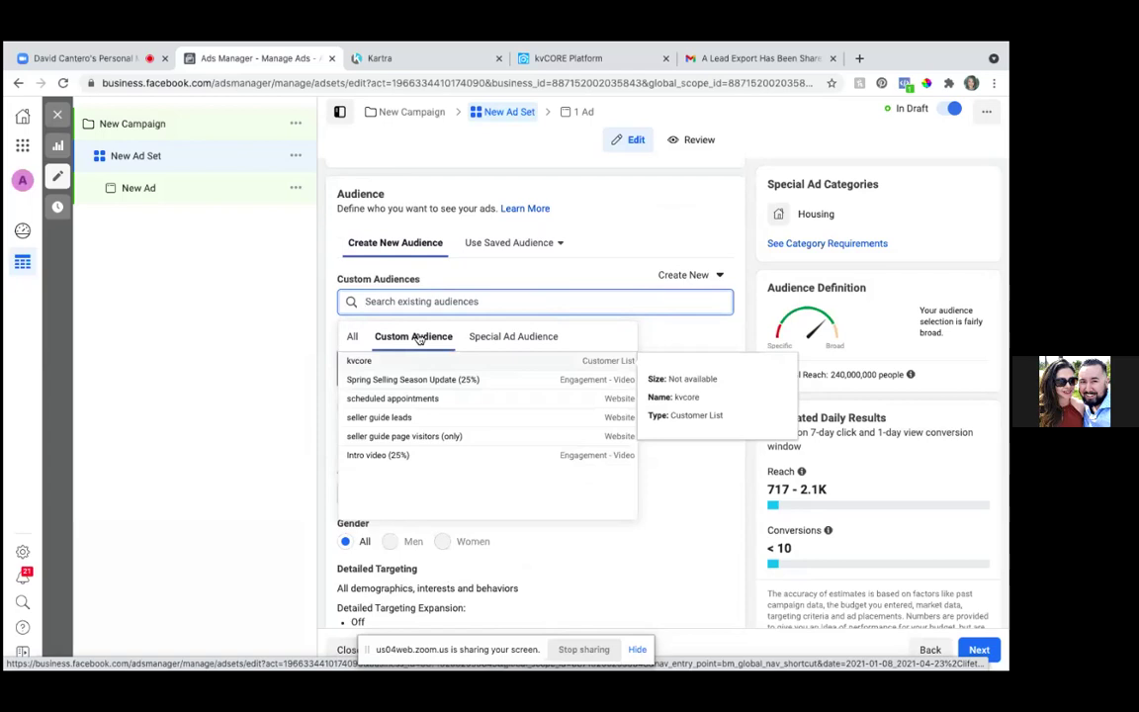
# - Scroll through Placements and Optimization & Delivery, leaving Automatic Placements and Conversions unchanged
pyautogui.scroll(1, 432, 435)
pyautogui.scroll(-1, 432, 435)
pyautogui.scroll(-3, 432, 433)
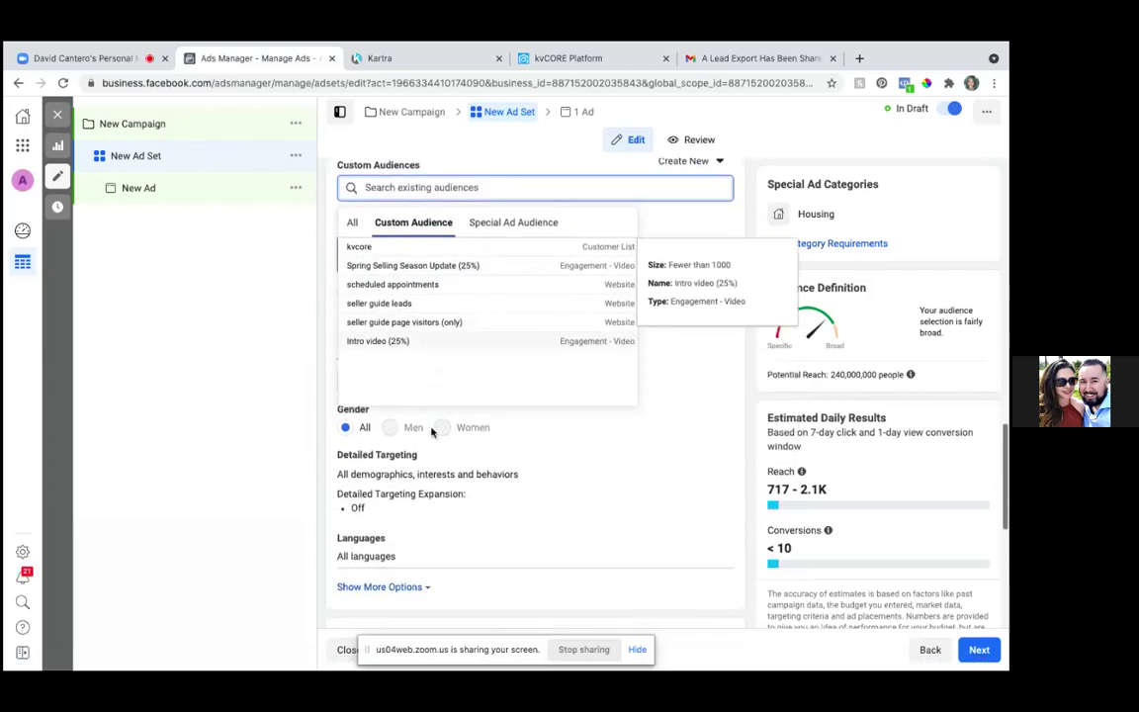
pyautogui.scroll(-5, 432, 432)
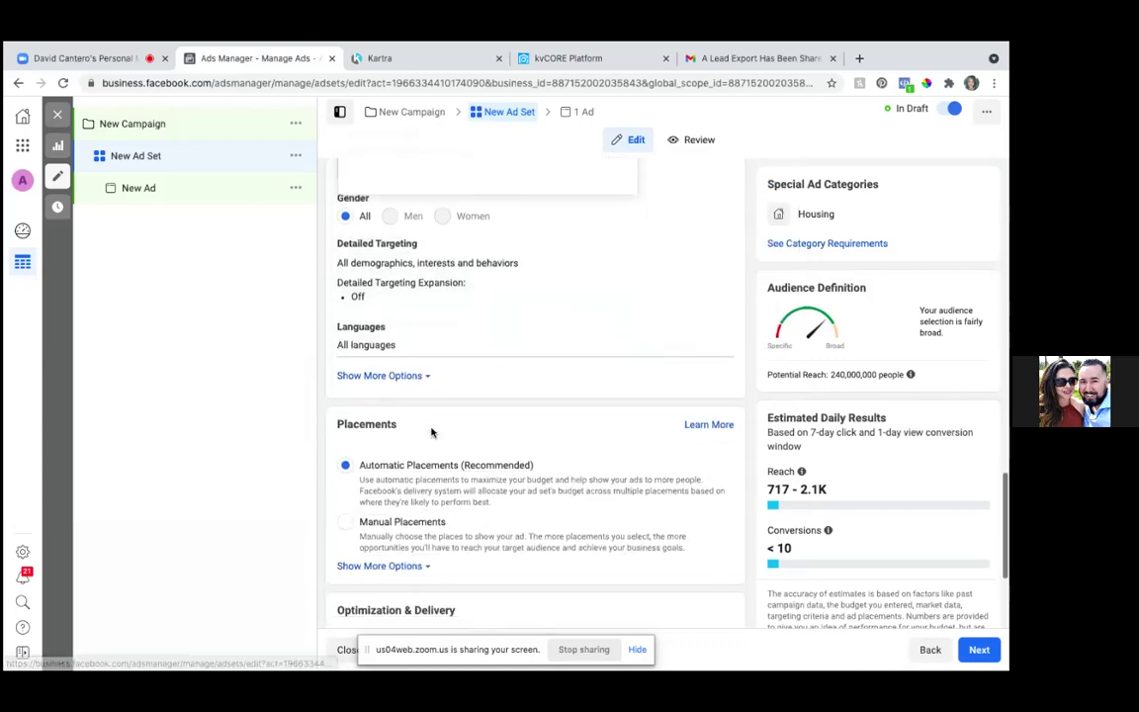
pyautogui.scroll(-2, 432, 432)
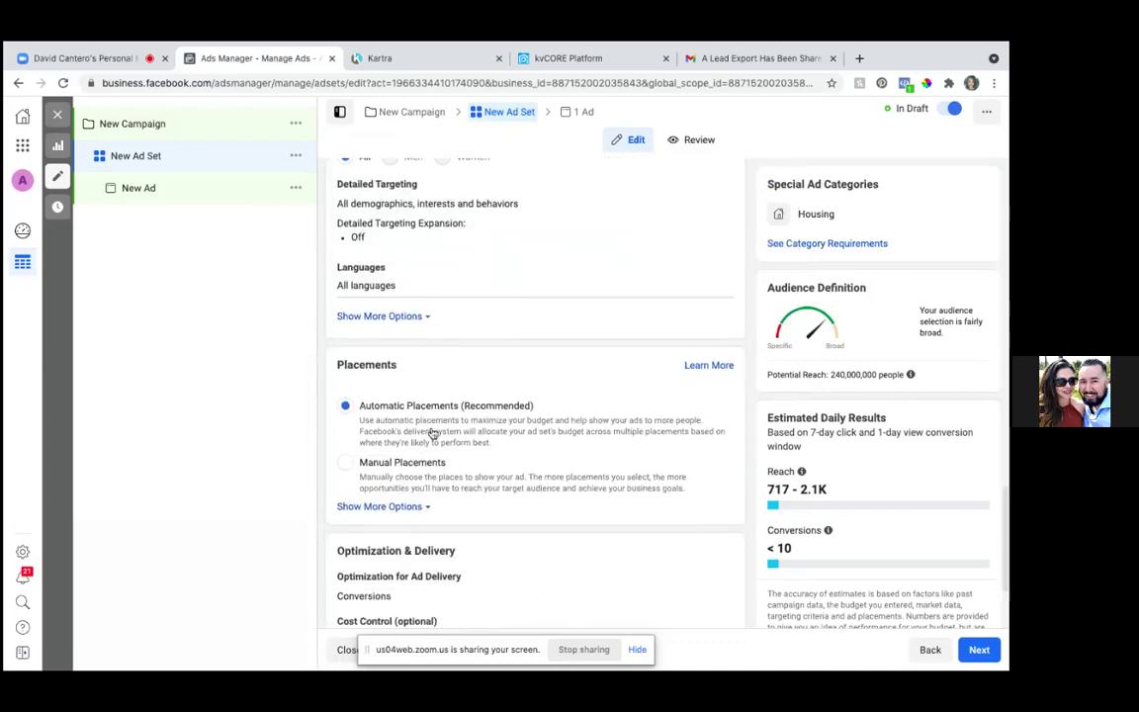
pyautogui.scroll(-4, 432, 433)
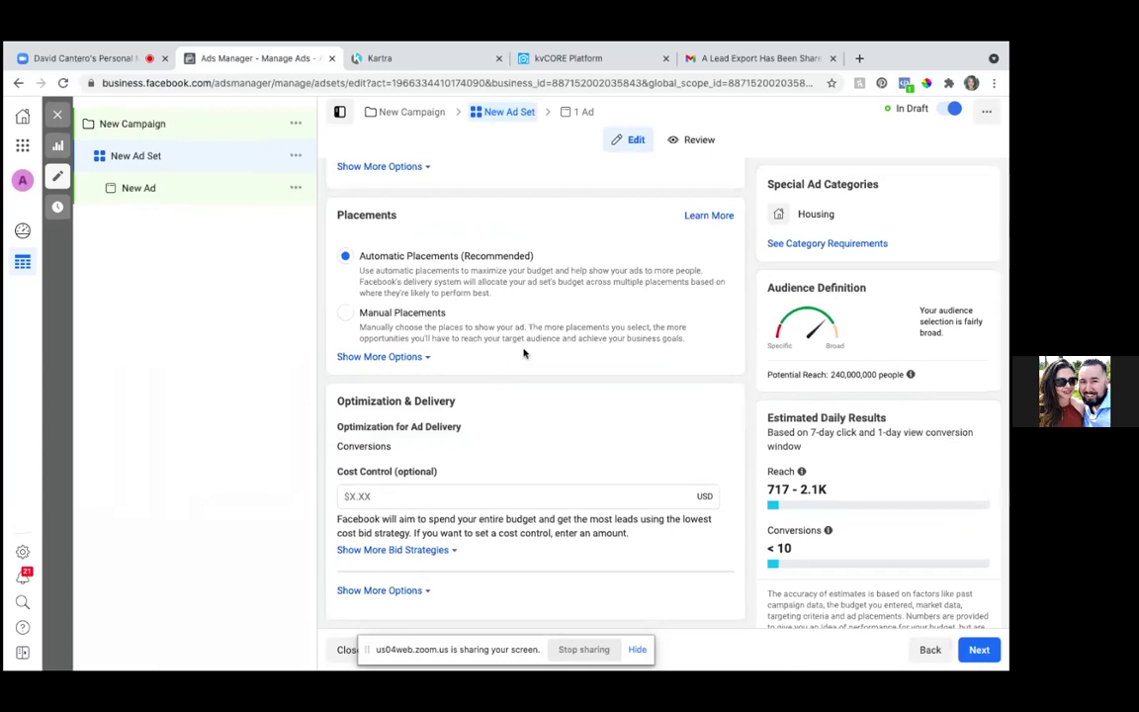
pyautogui.scroll(3, 525, 351)
pyautogui.scroll(-1, 524, 353)
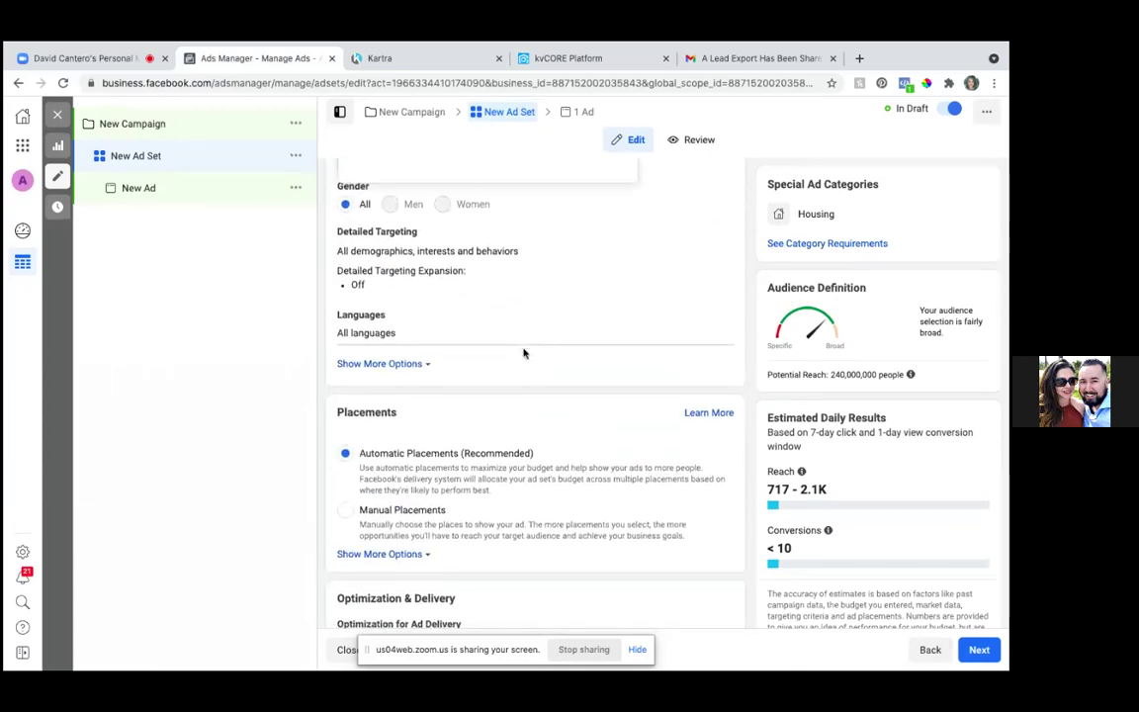
pyautogui.scroll(-3, 524, 353)
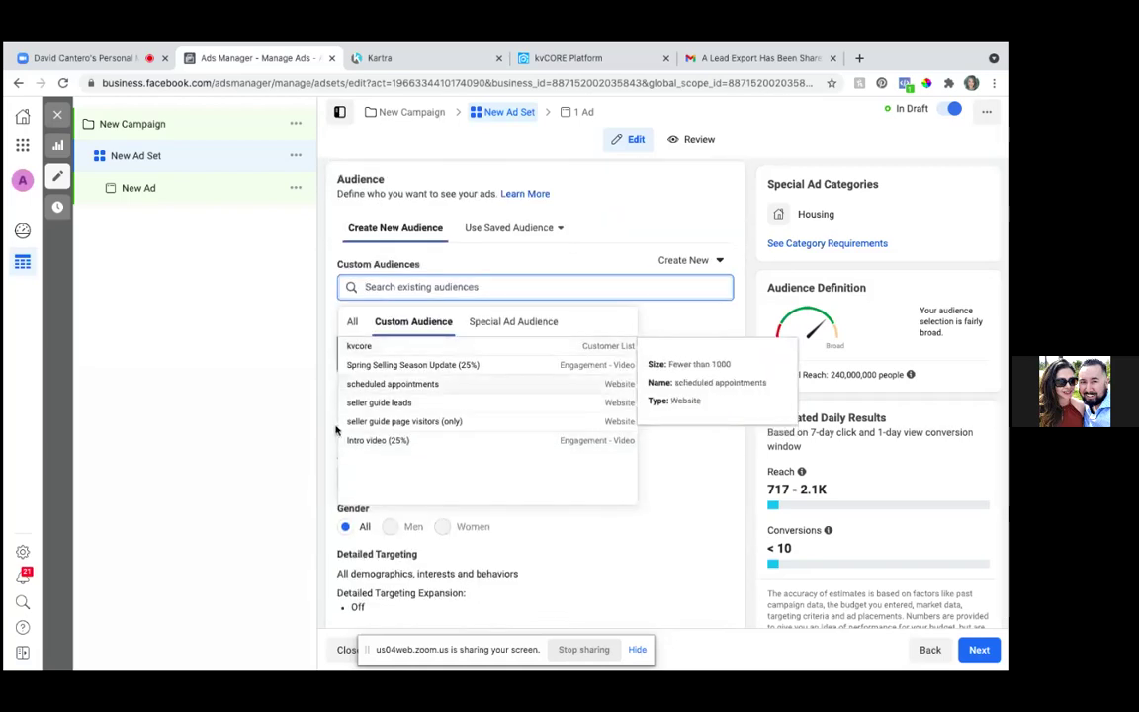
# - Restrict location targeting to people living in the United States, excluding recent visitors
pyautogui.click(232, 432)
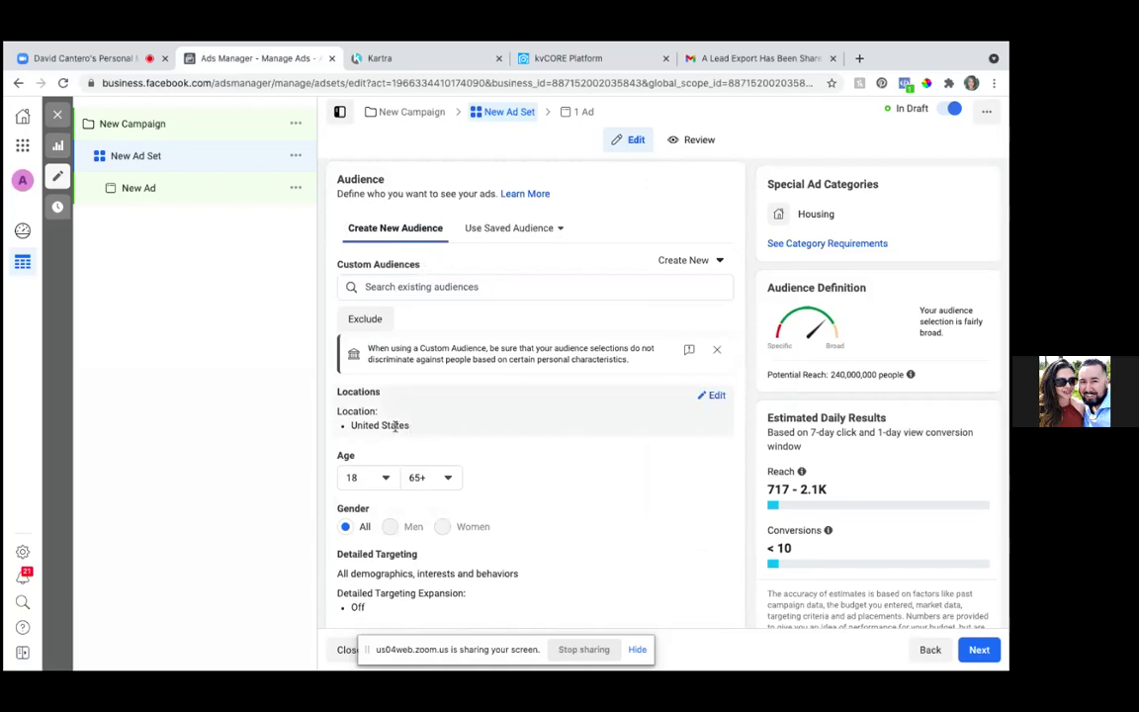
pyautogui.click(716, 397)
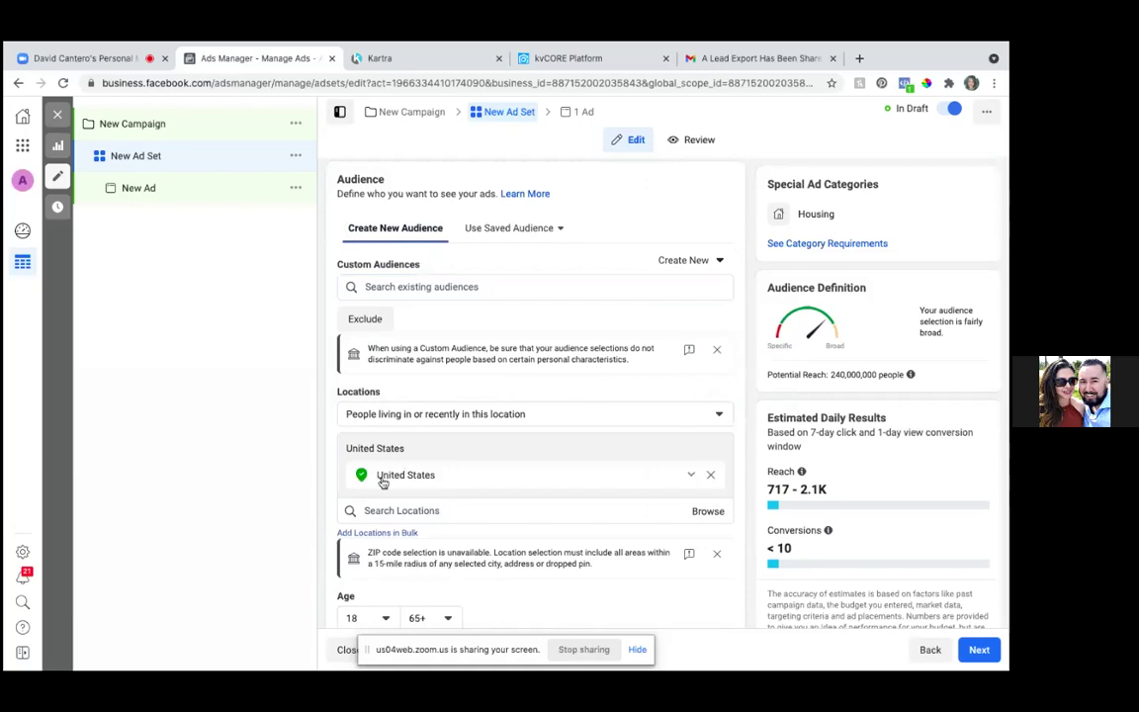
pyautogui.click(362, 416)
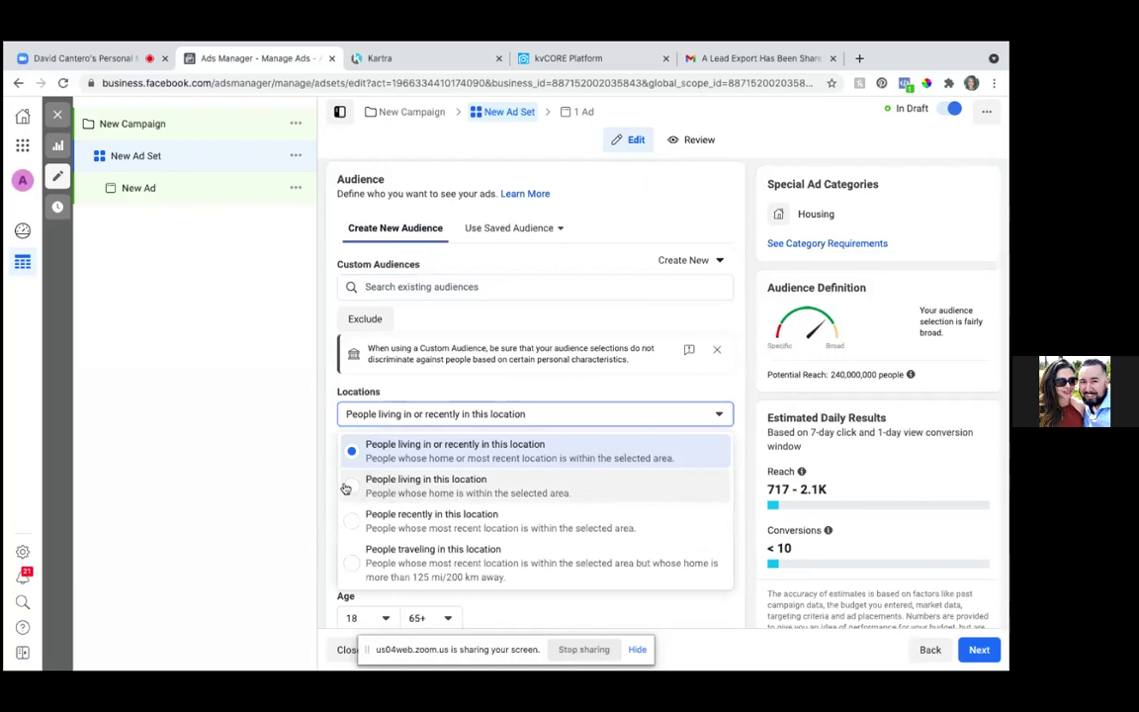
pyautogui.click(353, 486)
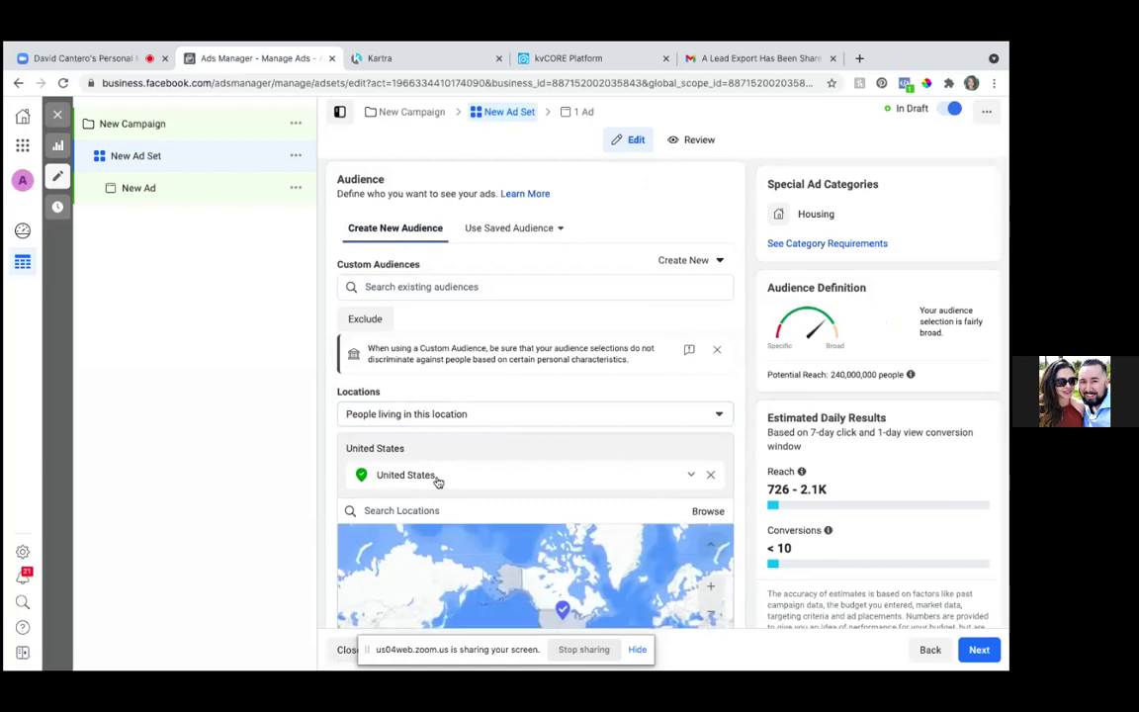
pyautogui.click(711, 476)
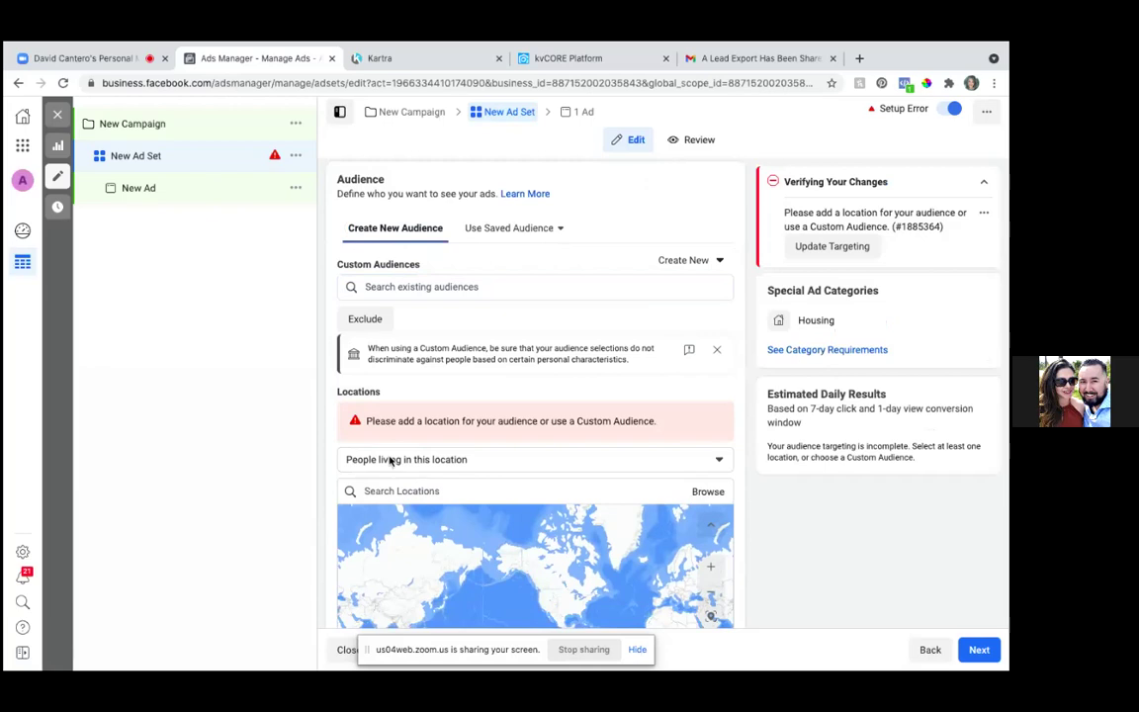
pyautogui.click(386, 494)
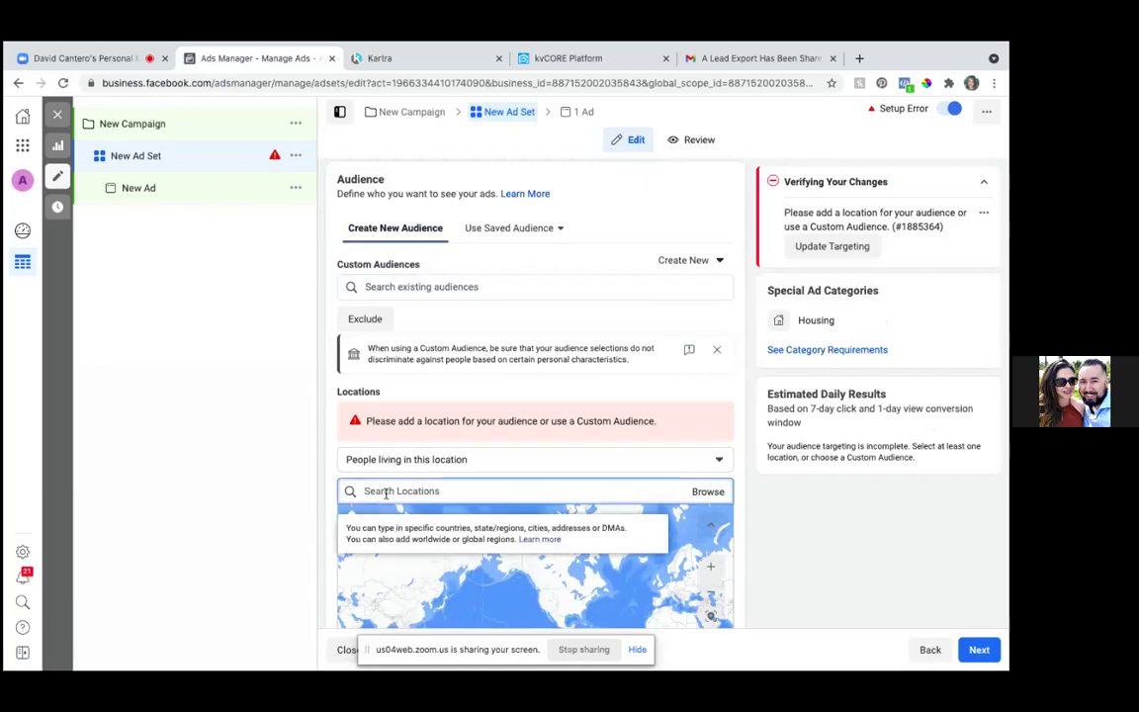
pyautogui.write('11400 W Parmer LN')
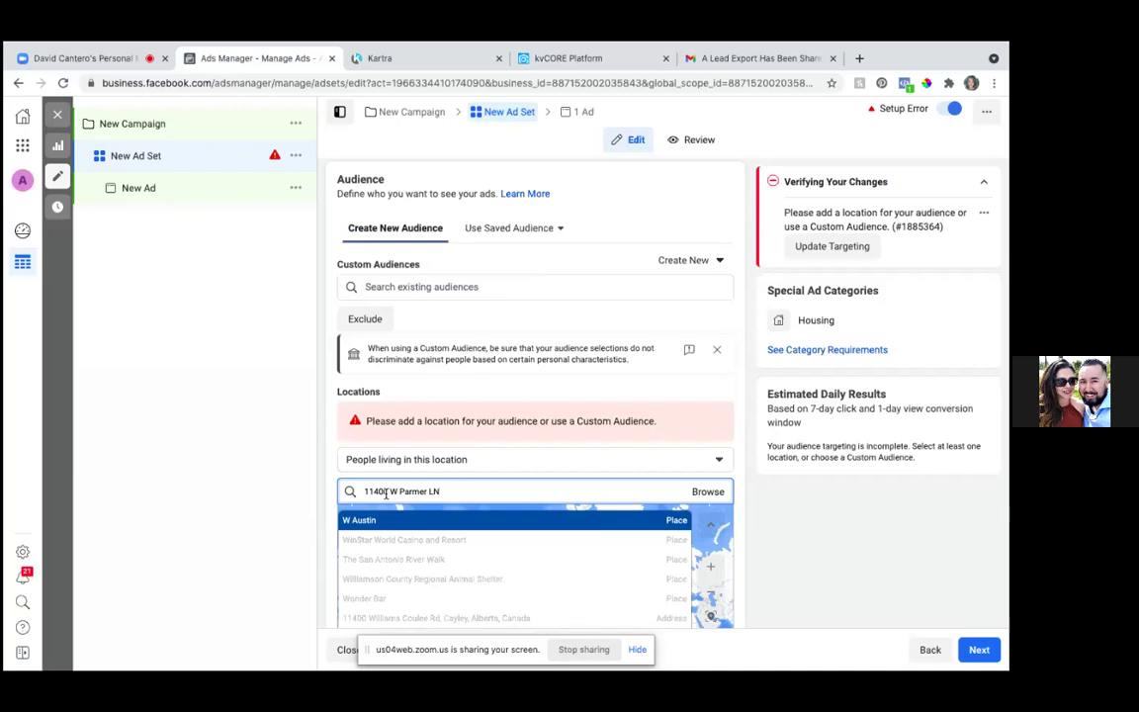
pyautogui.press('BackSpace')
pyautogui.write('n')
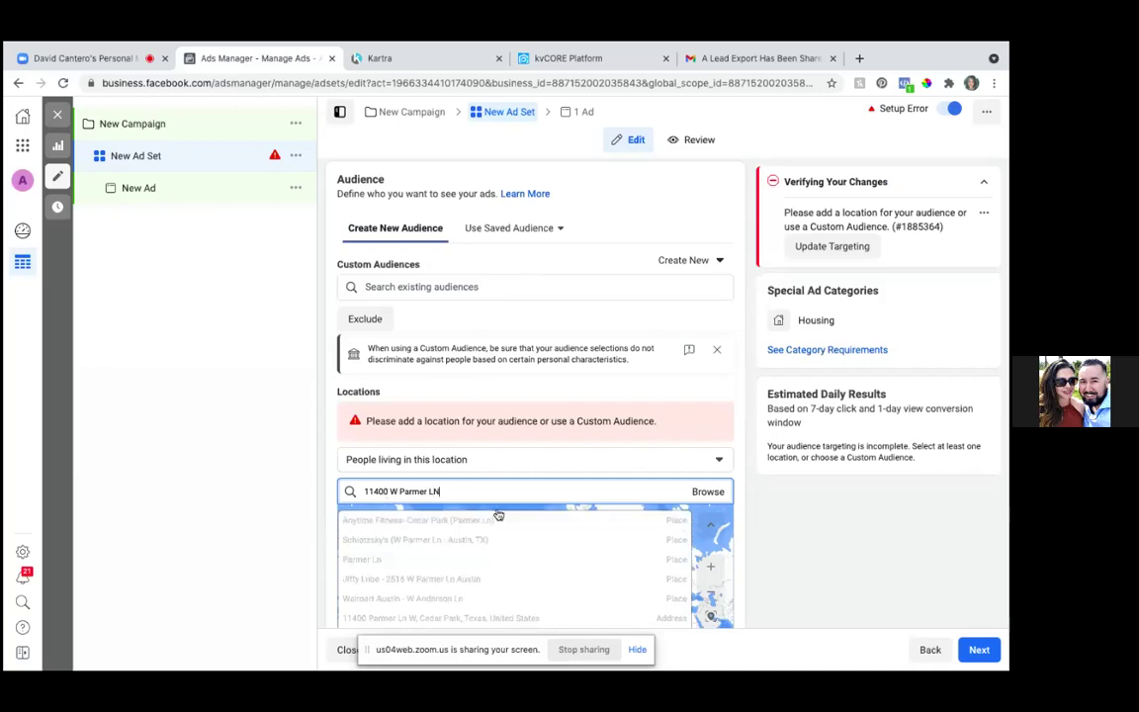
pyautogui.click(515, 614)
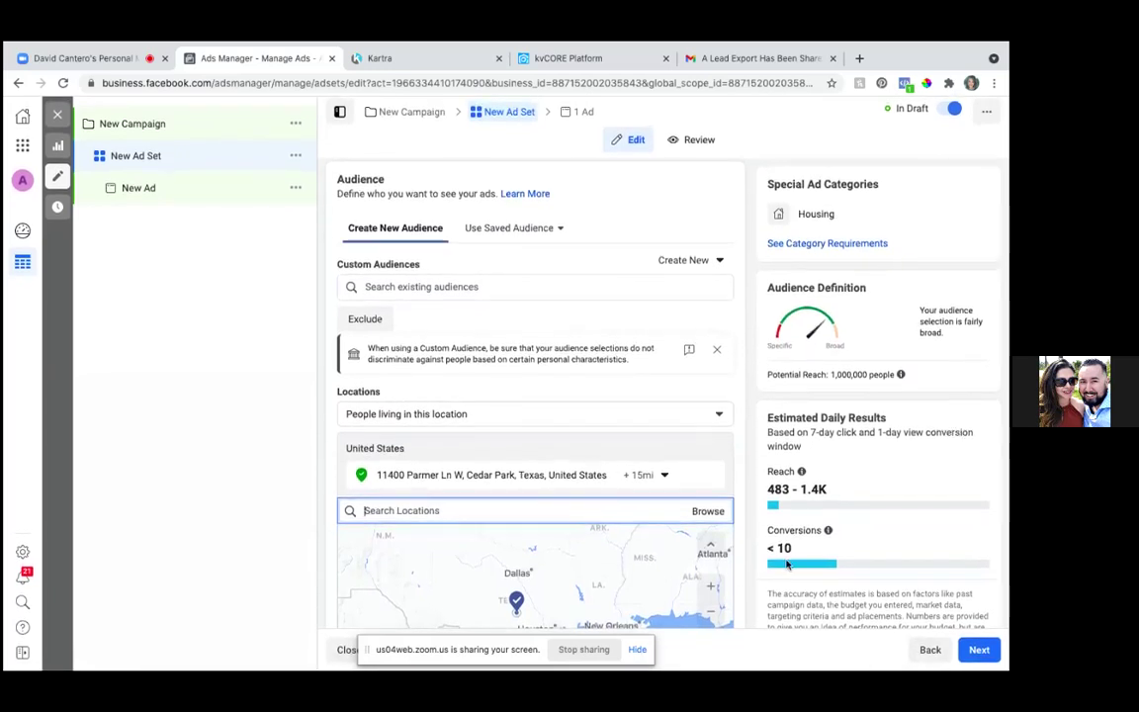
pyautogui.scroll(-10, 750, 592)
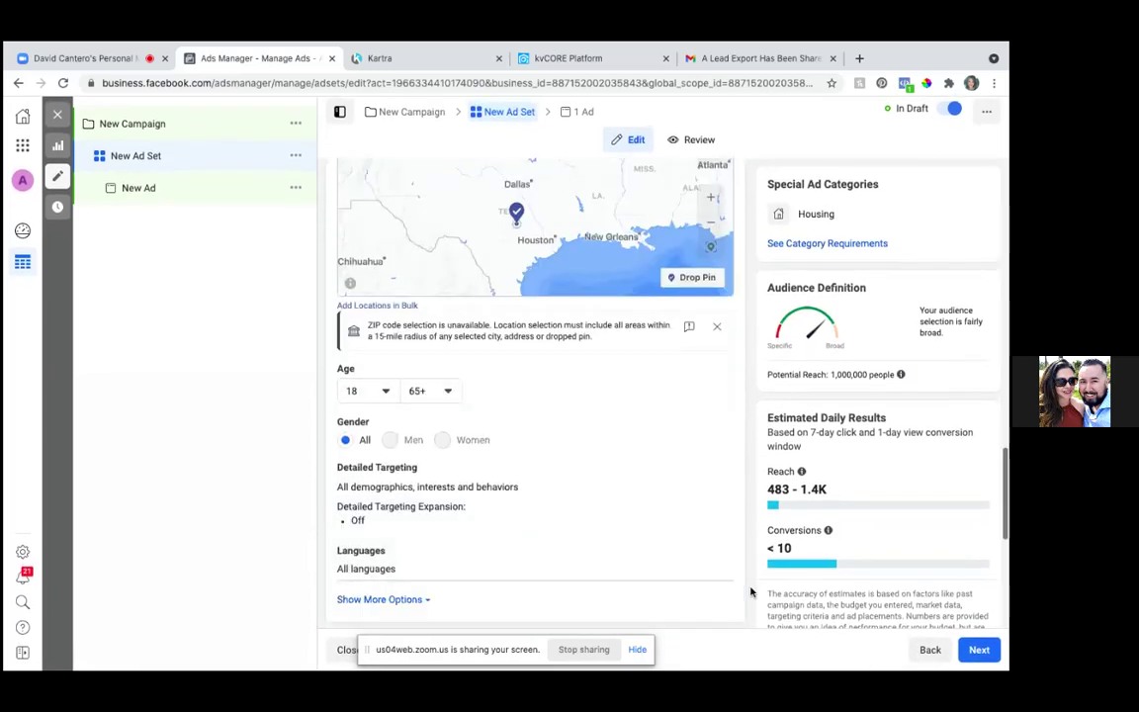
pyautogui.scroll(-3, 750, 592)
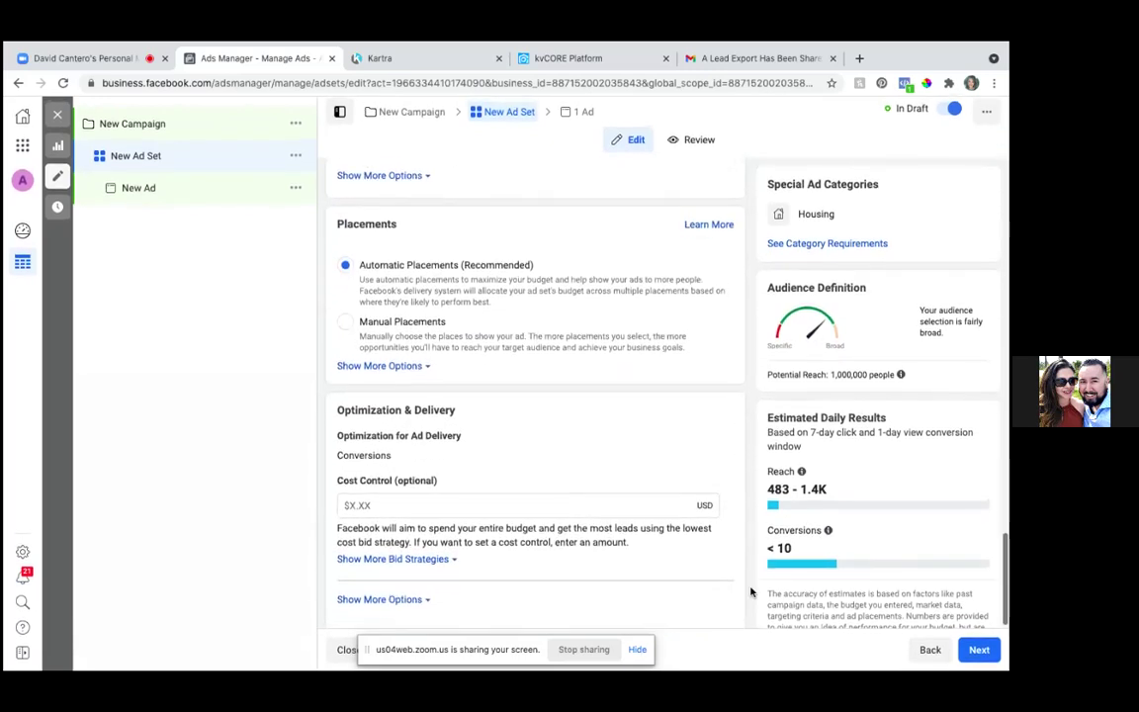
pyautogui.scroll(15, 750, 592)
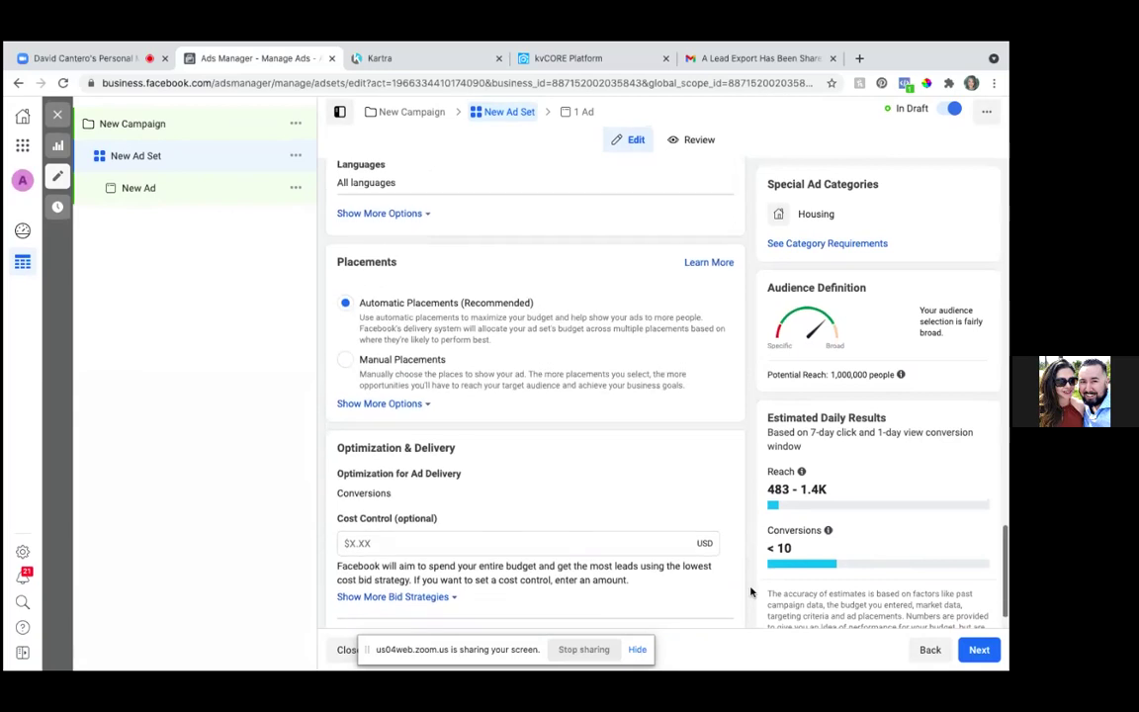
pyautogui.scroll(5, 750, 593)
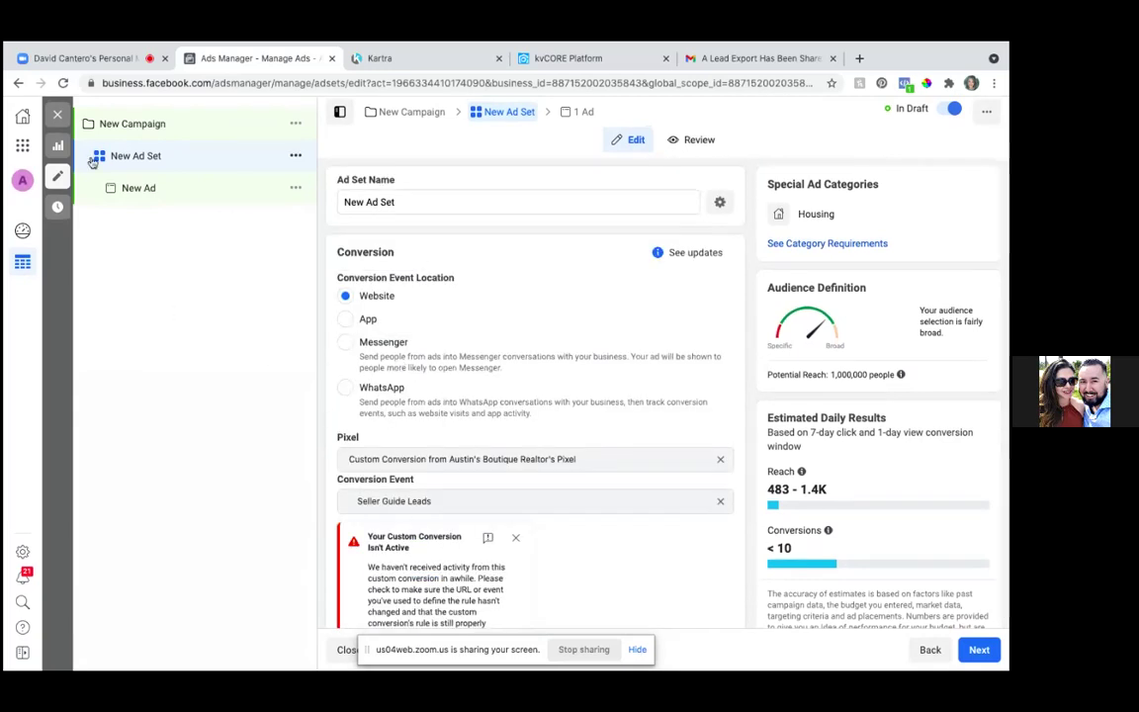
# - Close the editor without publishing and discard both $20.00-daily New Ad Set drafts
pyautogui.click(57, 113)
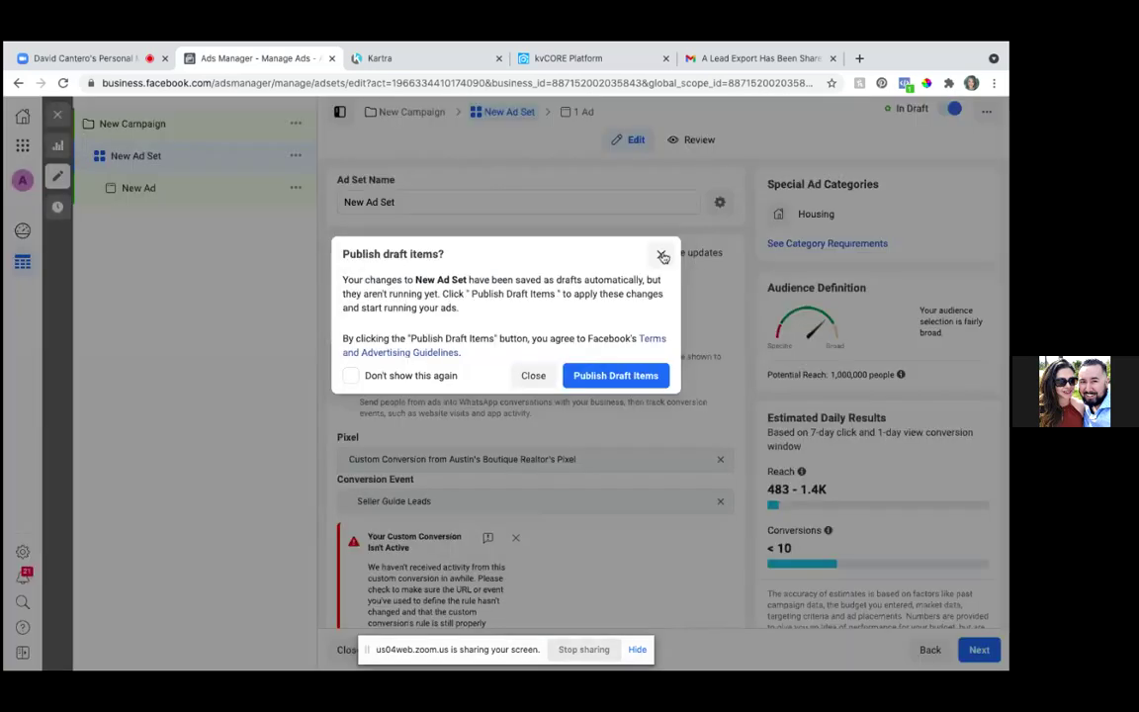
pyautogui.click(534, 377)
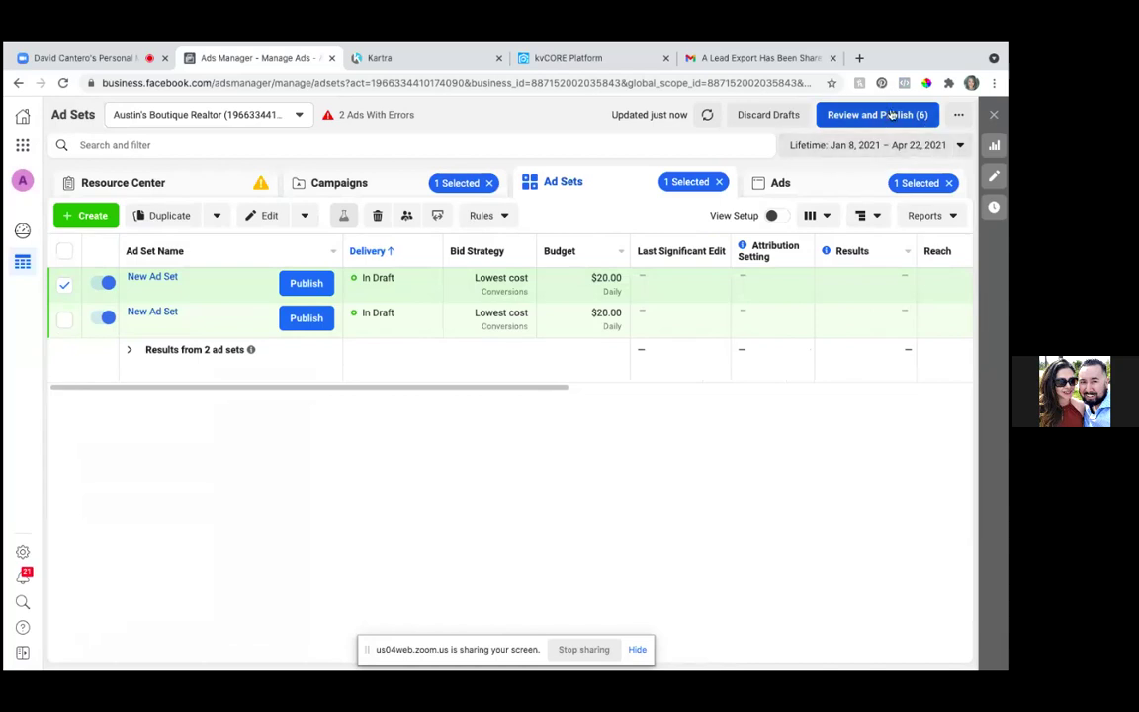
pyautogui.click(773, 115)
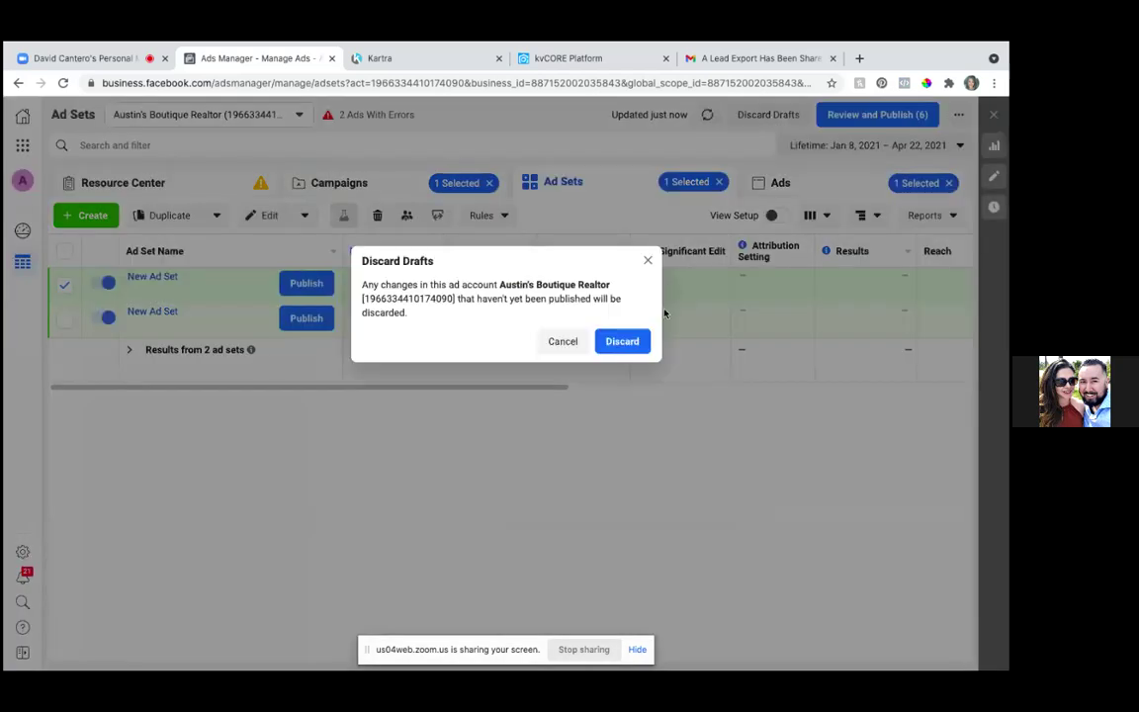
pyautogui.click(621, 340)
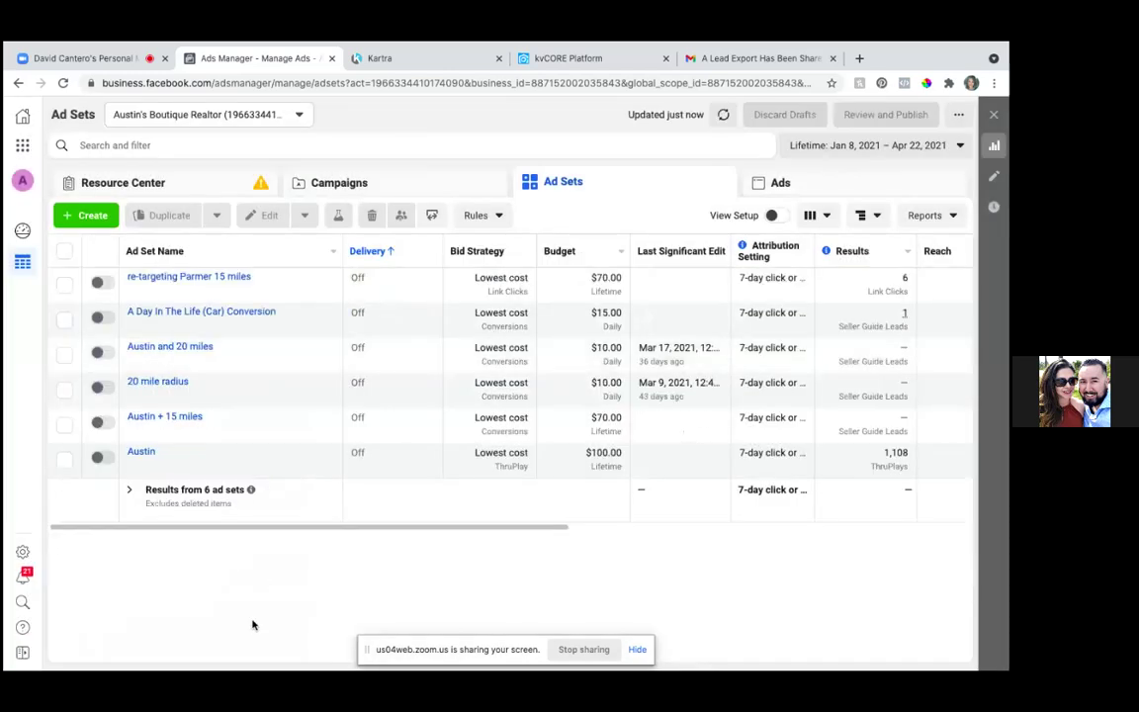
# - Open the Audiences page from the Business Tools menu
pyautogui.click(27, 144)
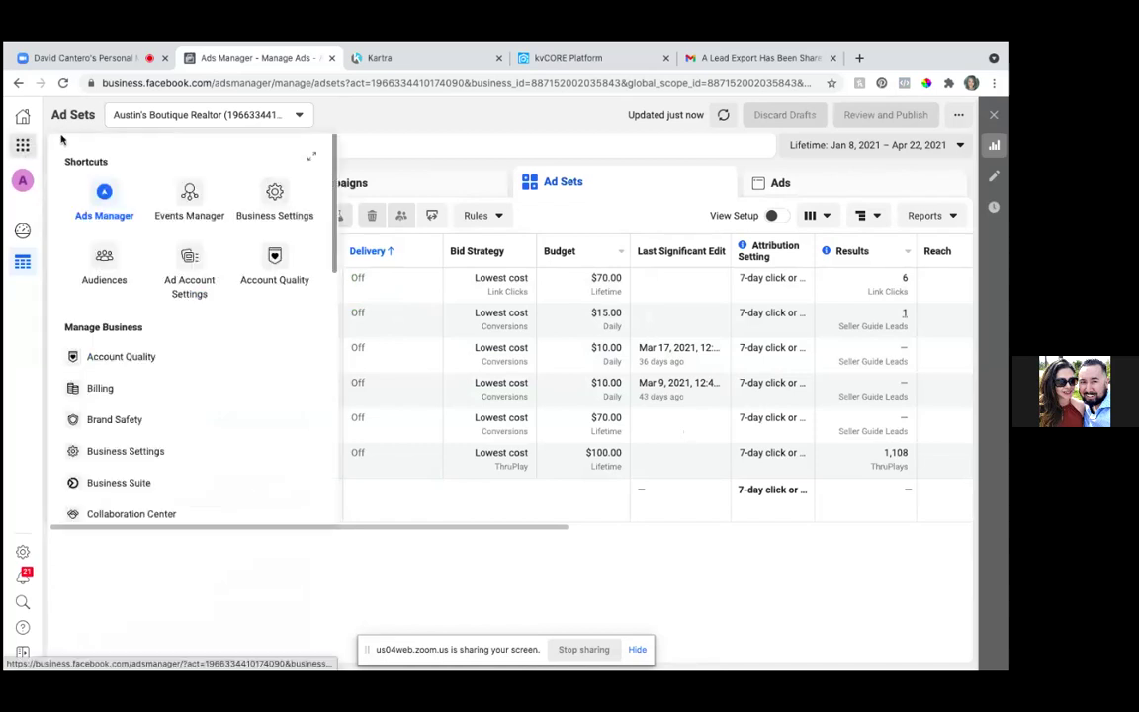
pyautogui.click(103, 219)
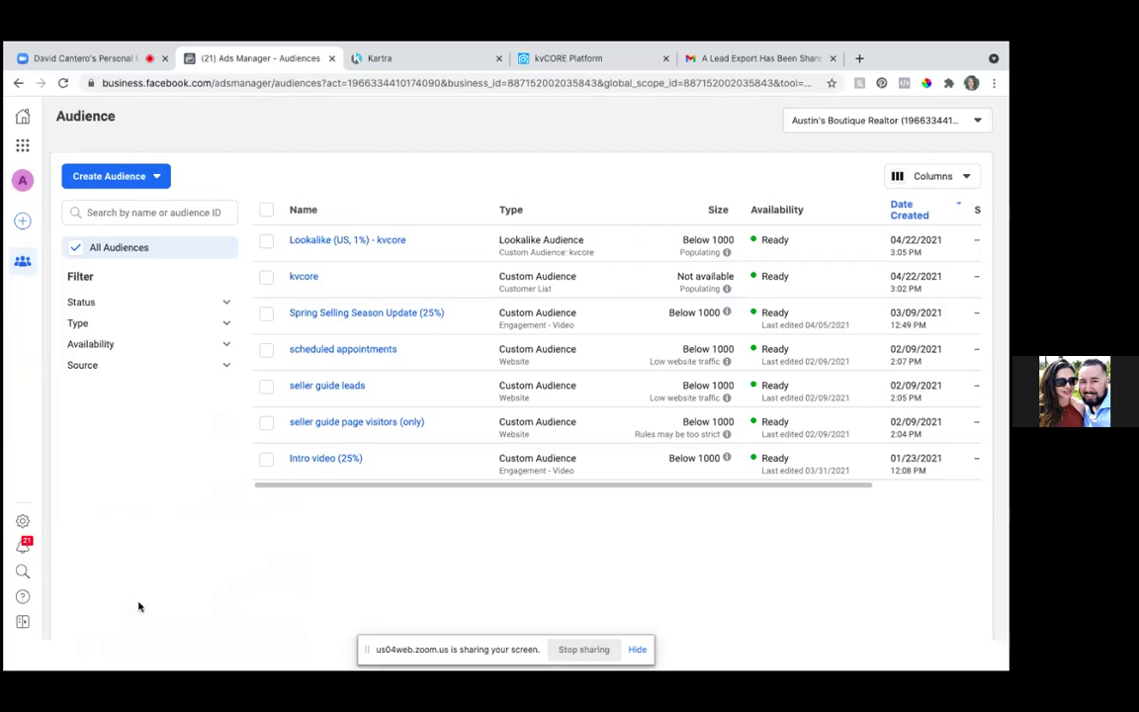
pyautogui.rightClick(138, 606)
pyautogui.press('Escape')
pyautogui.moveTo(9, 494)
pyautogui.hscroll(2, 467, 295)
pyautogui.hscroll(-2, 467, 294)
pyautogui.moveTo(724, 259)
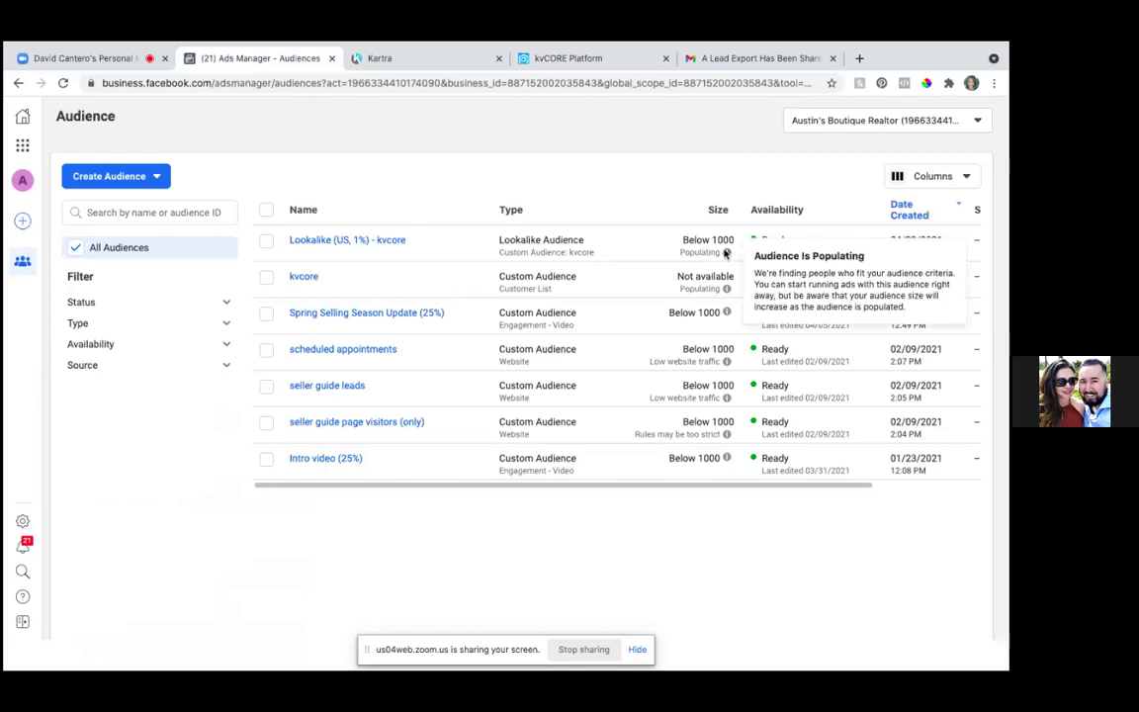
pyautogui.moveTo(300, 655)
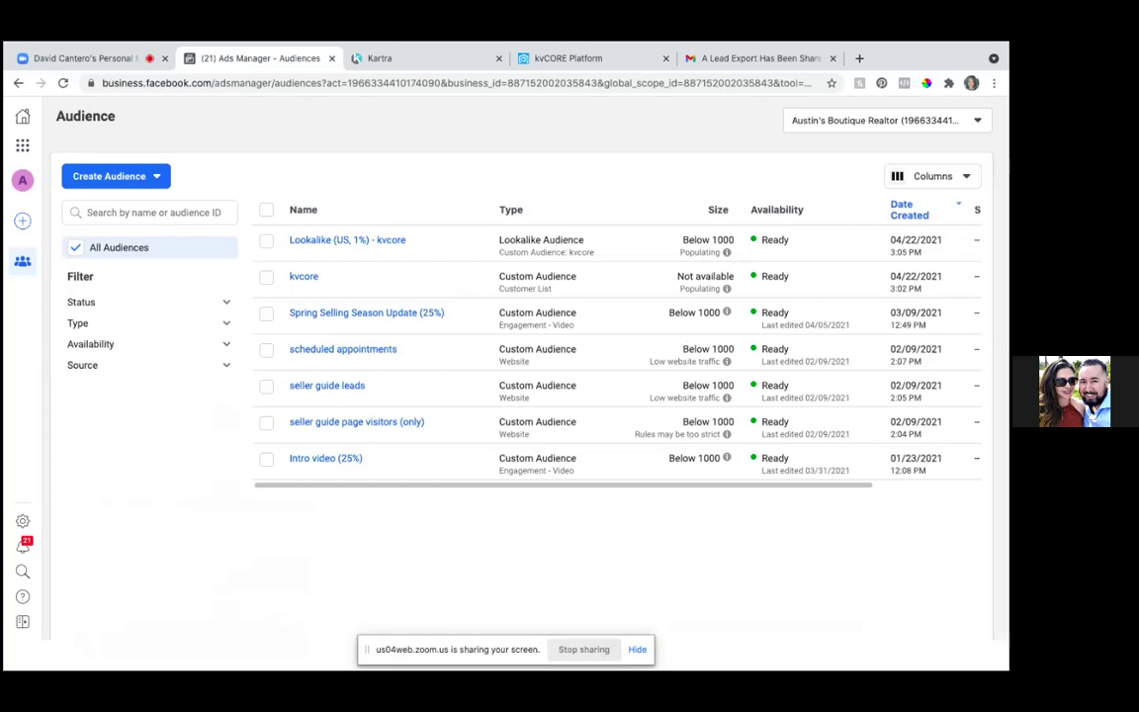
pyautogui.moveTo(712, 654)
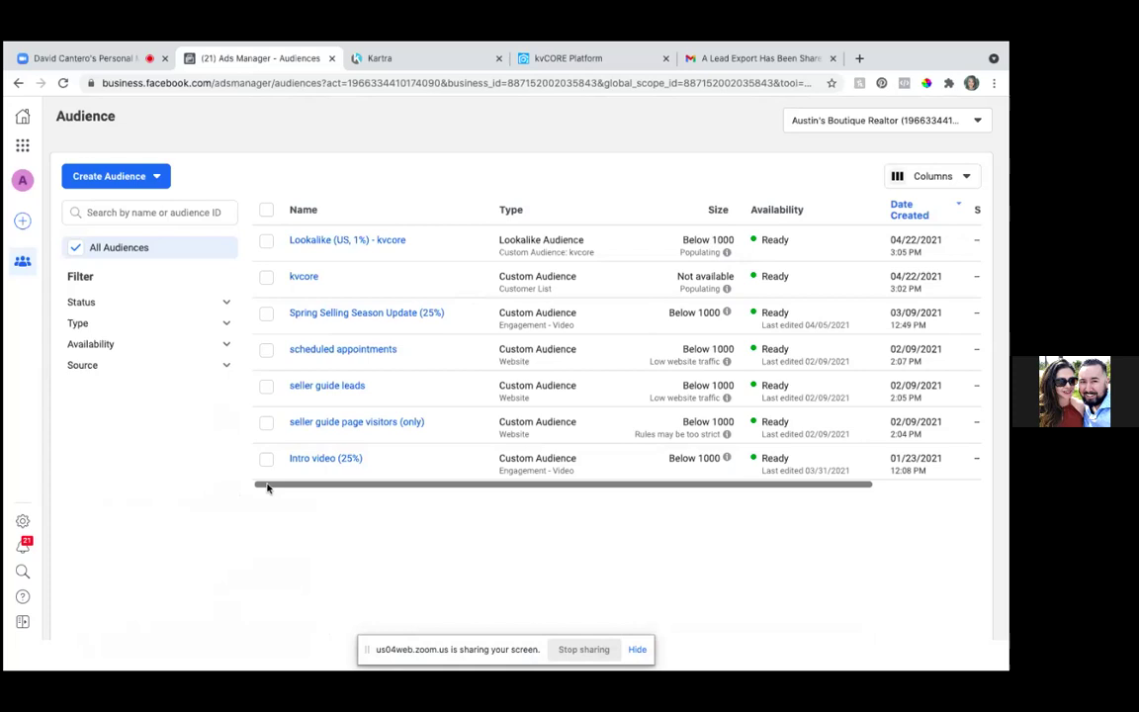
pyautogui.moveTo(267, 486)
pyautogui.mouseDown()
pyautogui.moveTo(388, 495)
pyautogui.moveTo(272, 508)
pyautogui.mouseUp()
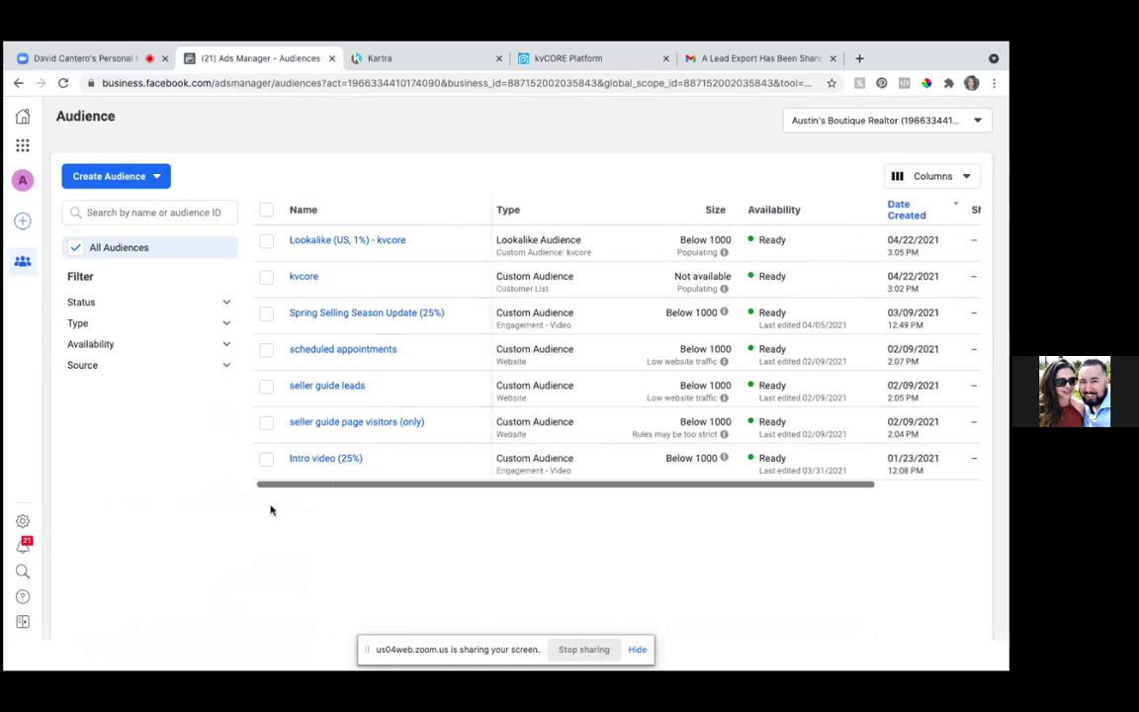